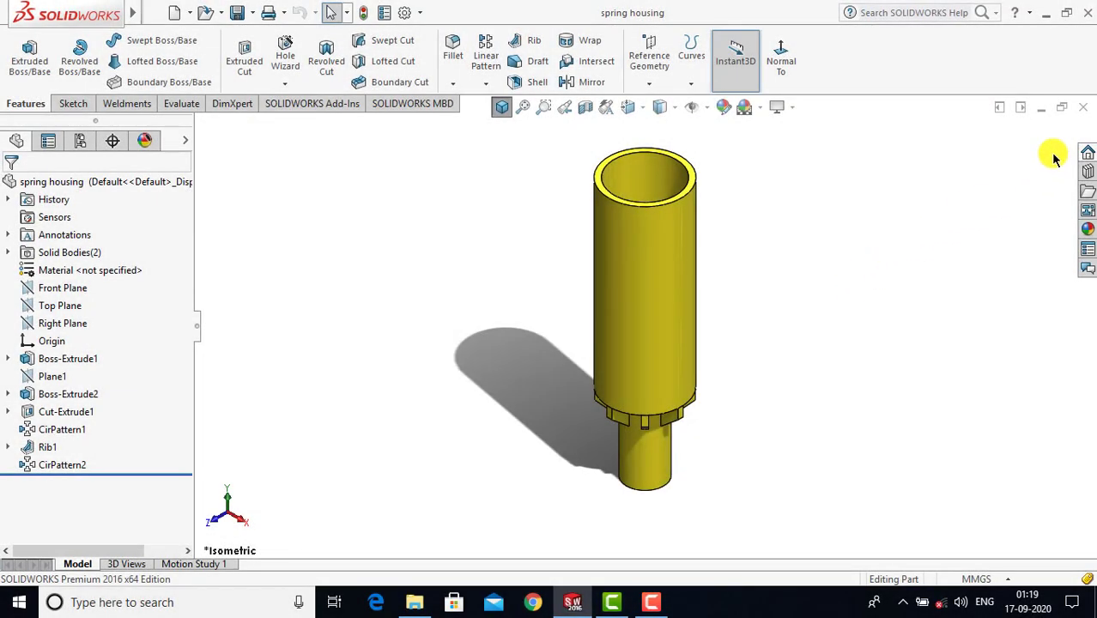
- Close the spring housing part and create a new part document
click(1085, 108)
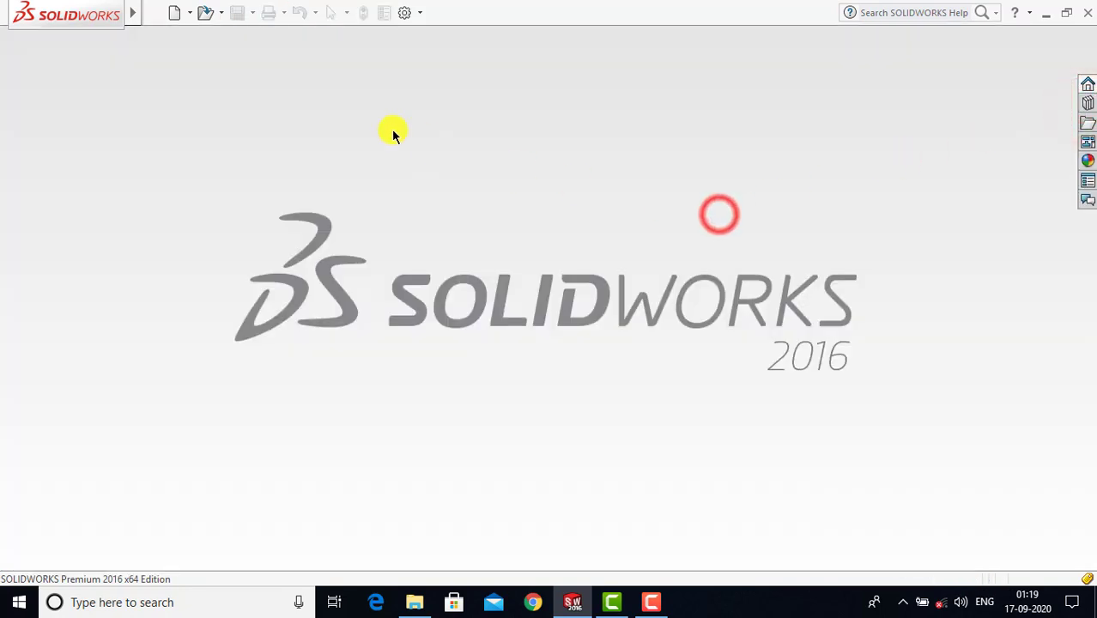
click(175, 13)
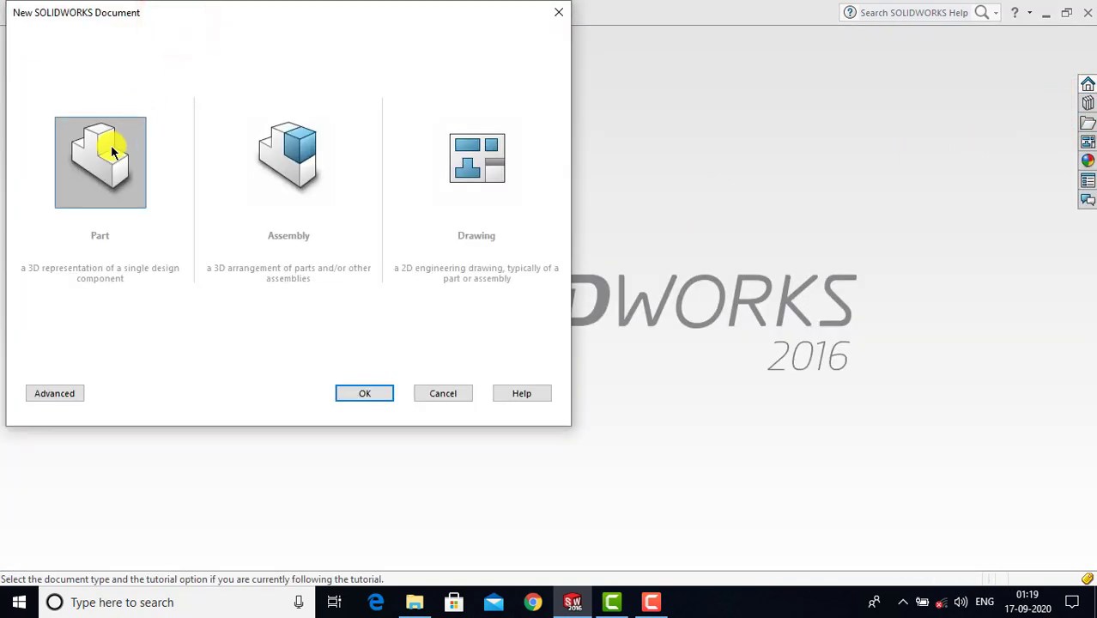
click(365, 394)
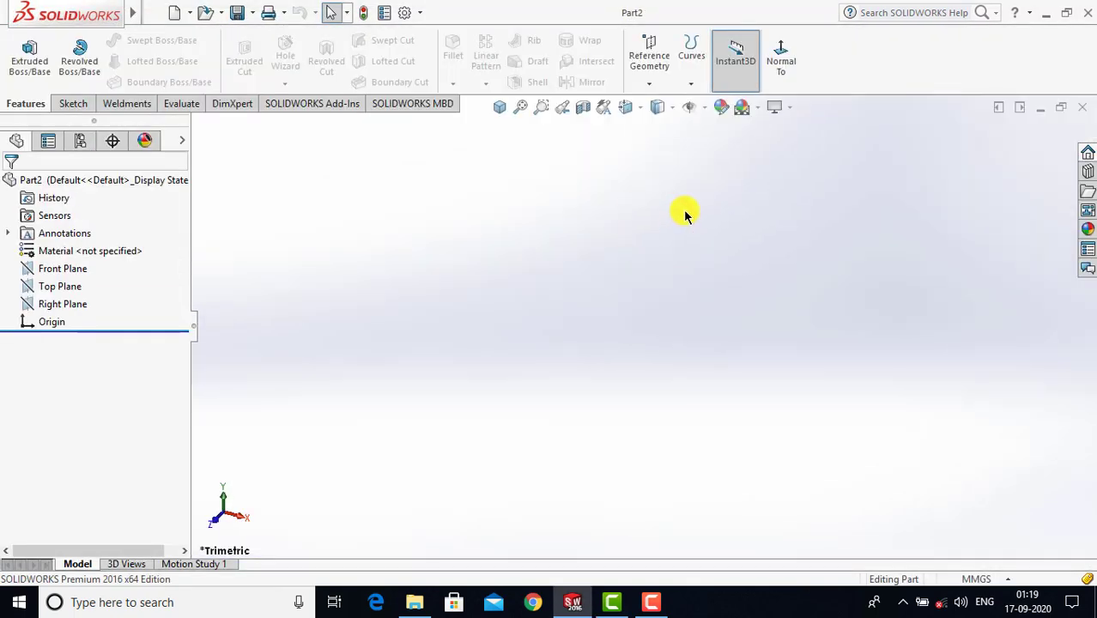
- Apply the Plain White scene to the new part and open a sketch on the Front Plane
click(760, 107)
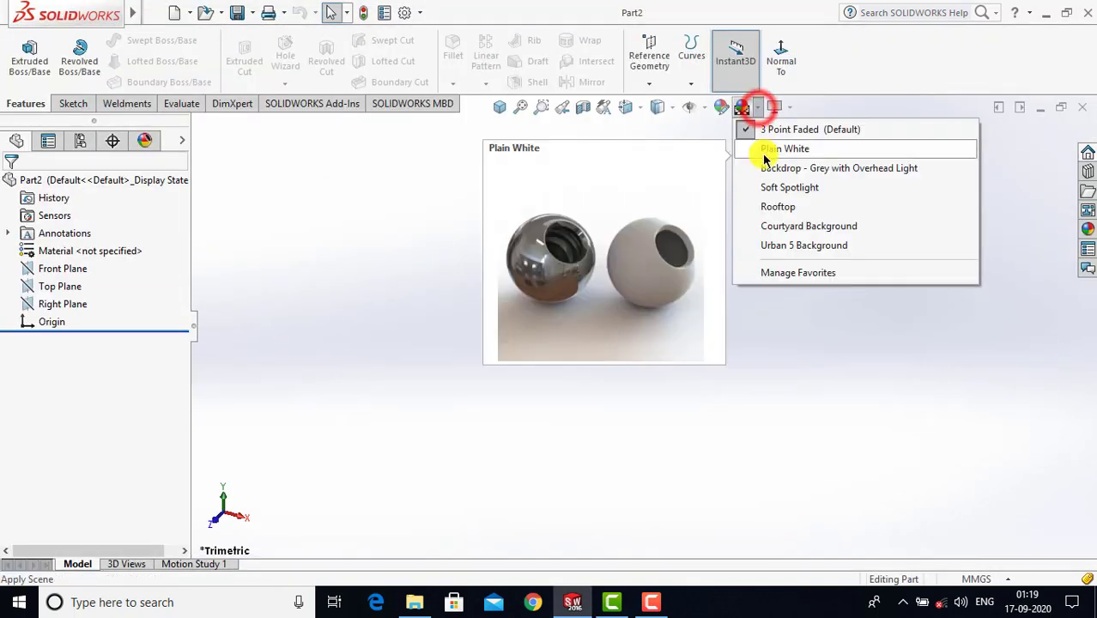
click(763, 149)
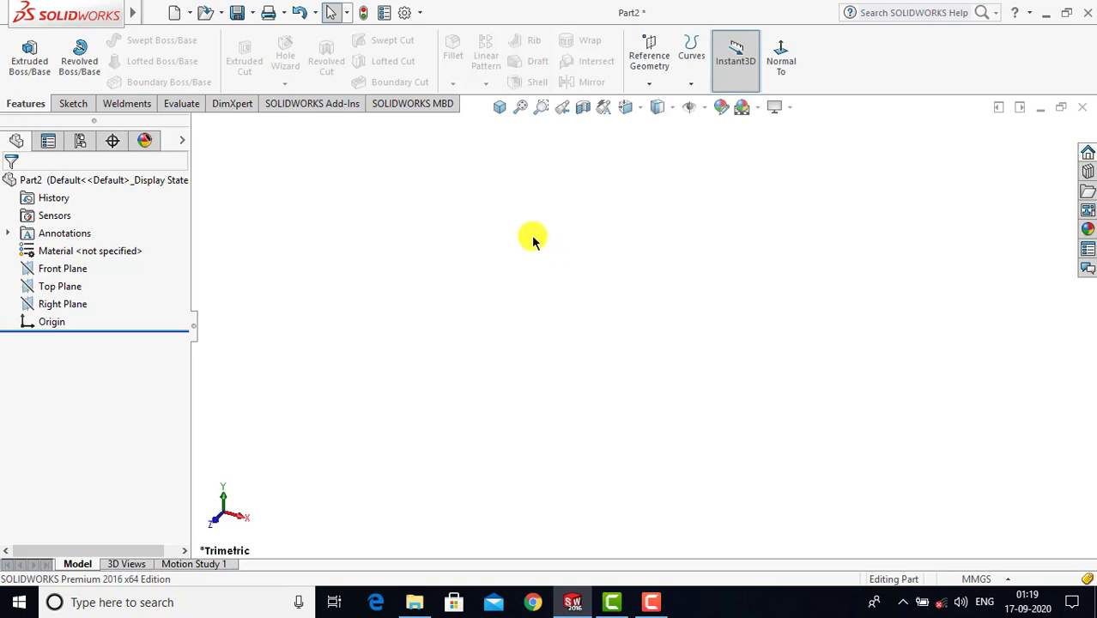
click(74, 104)
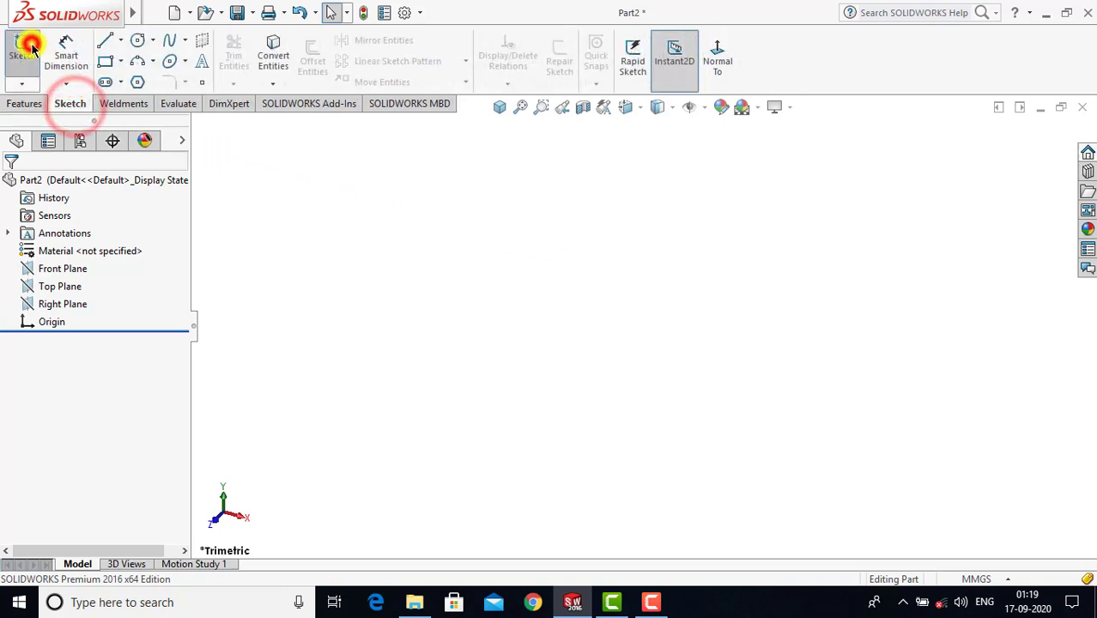
click(23, 47)
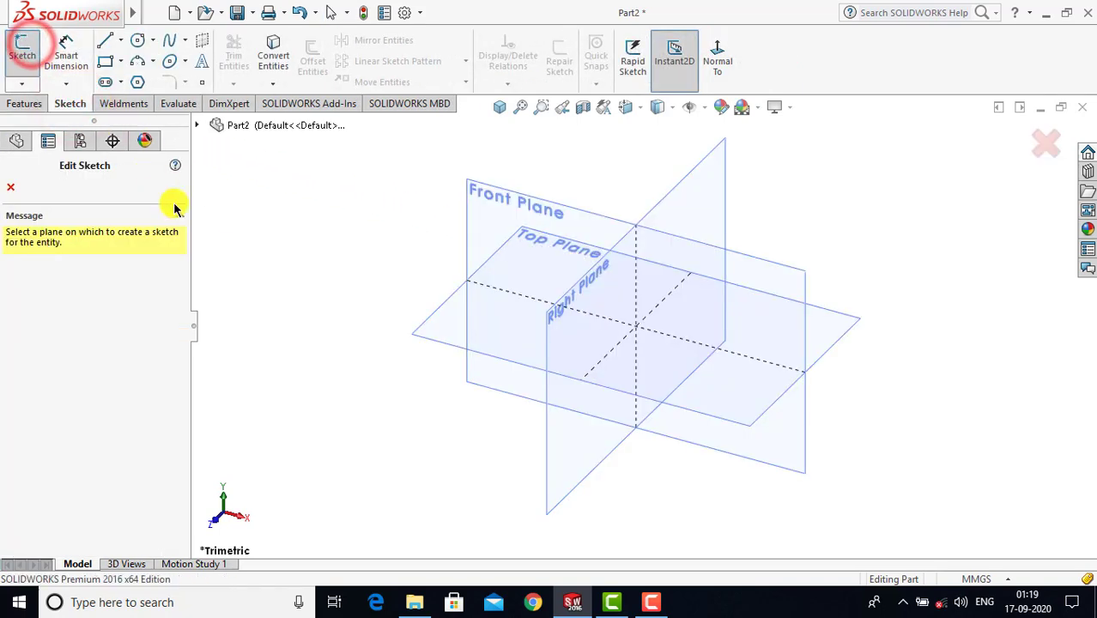
click(483, 196)
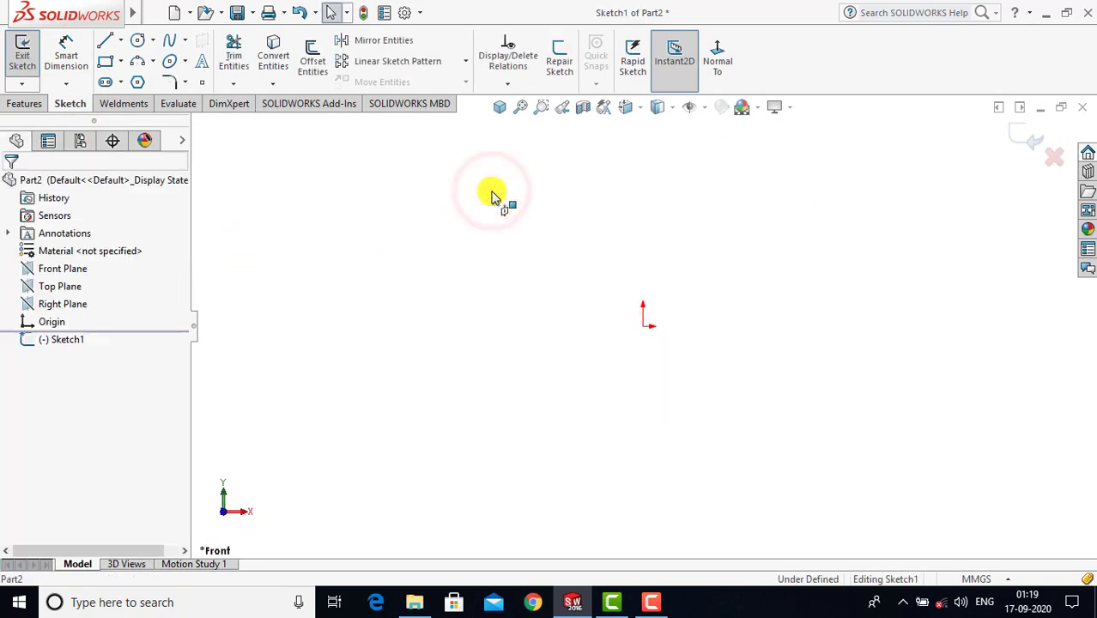
- Draw a vertical centerline straight down from the origin
click(121, 42)
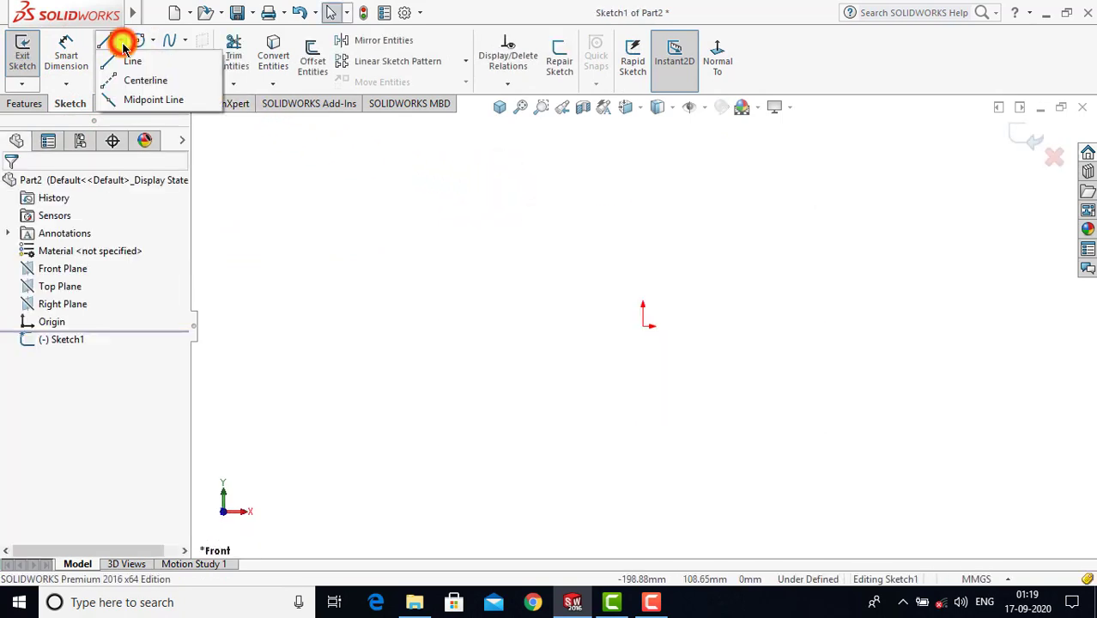
click(137, 82)
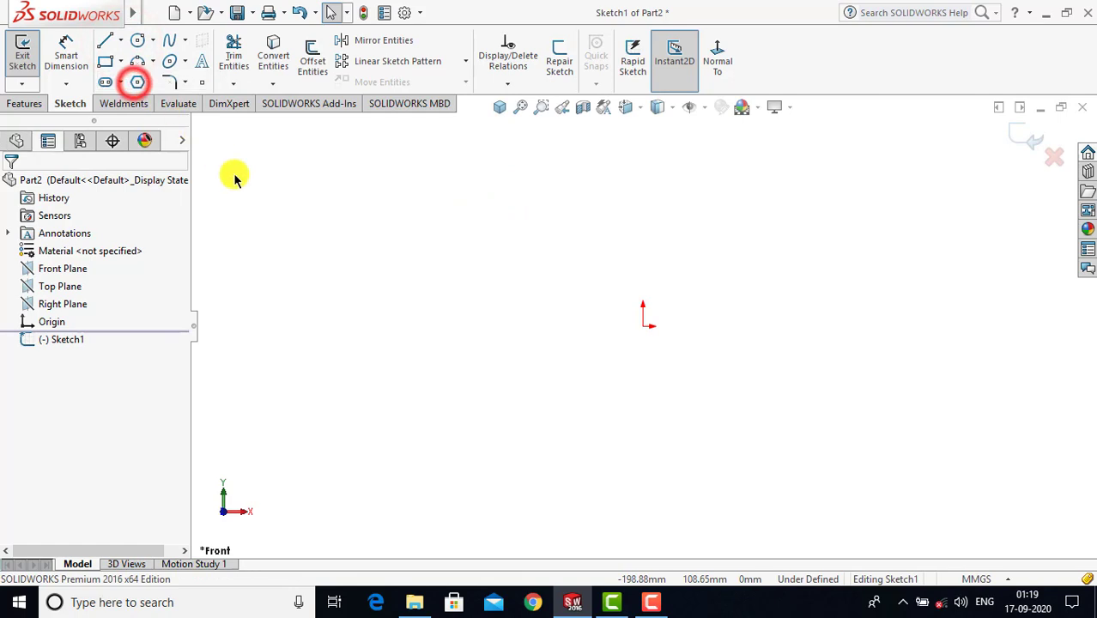
click(642, 325)
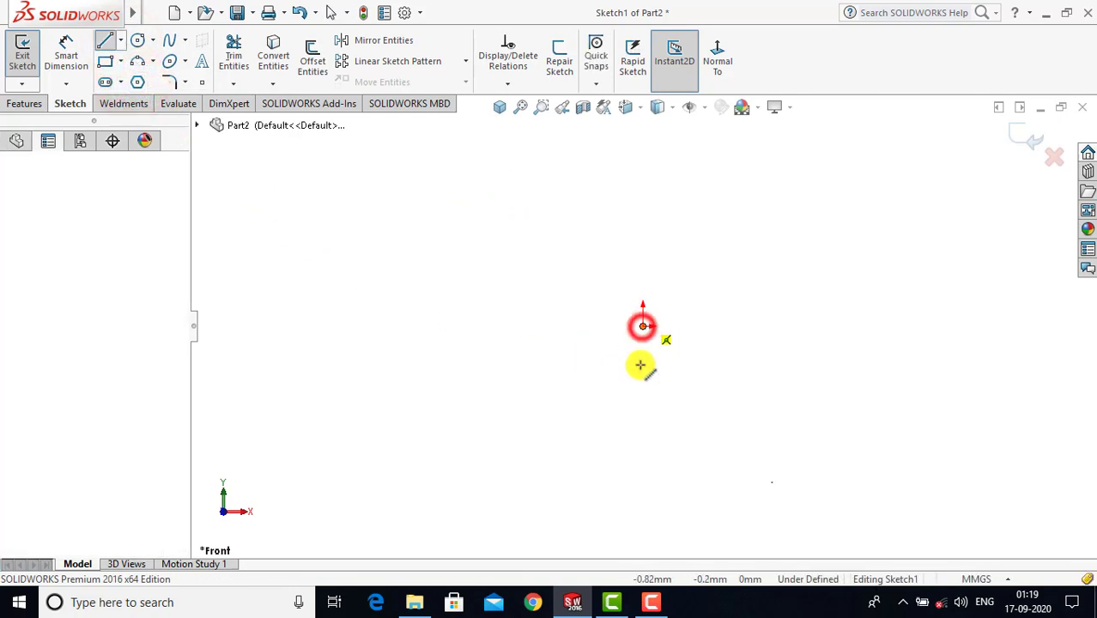
click(643, 480)
click(642, 480)
key(Escape)
- Sketch a closed stepped line profile beside the centerline, level with the origin, about 31 mm wide at the upper edge and about 59 mm tall
scroll(649, 439, down, 2)
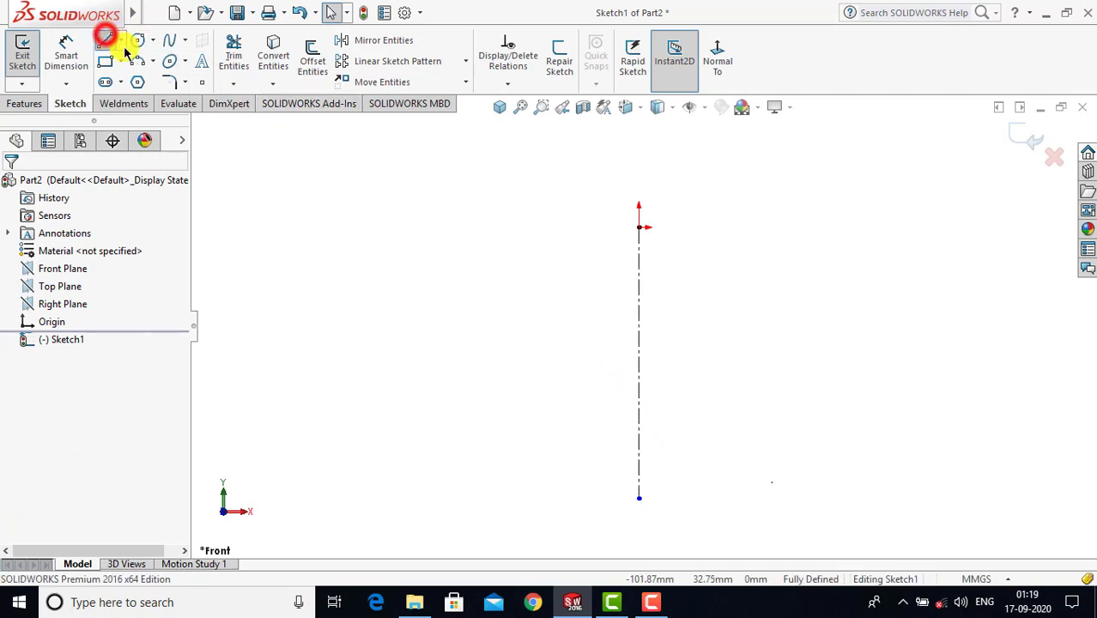
click(105, 39)
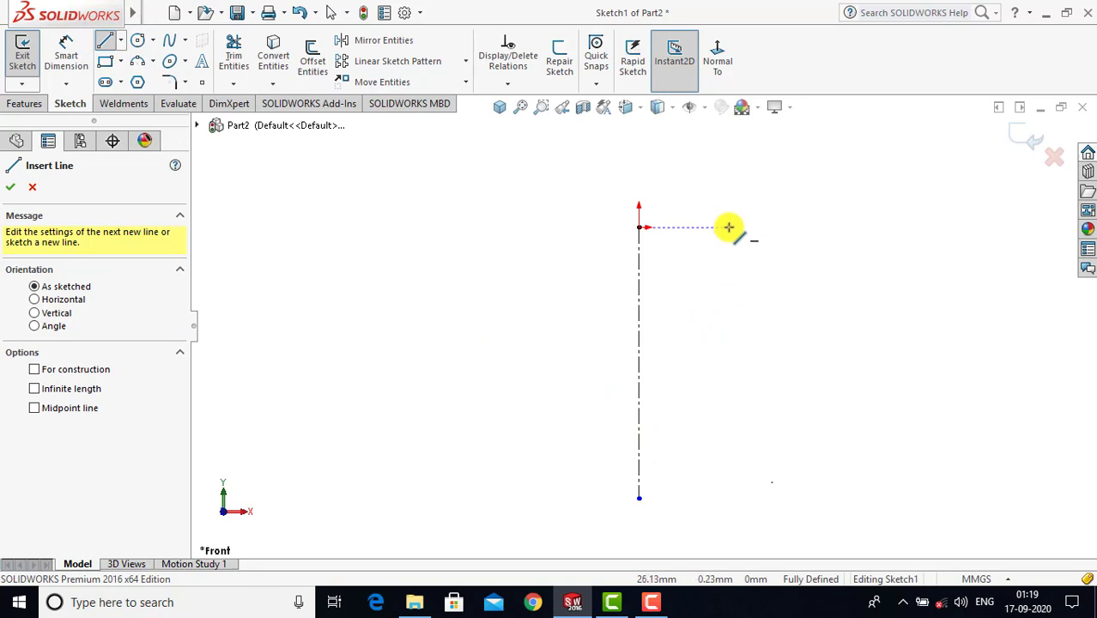
drag(727, 228, 722, 431)
click(727, 431)
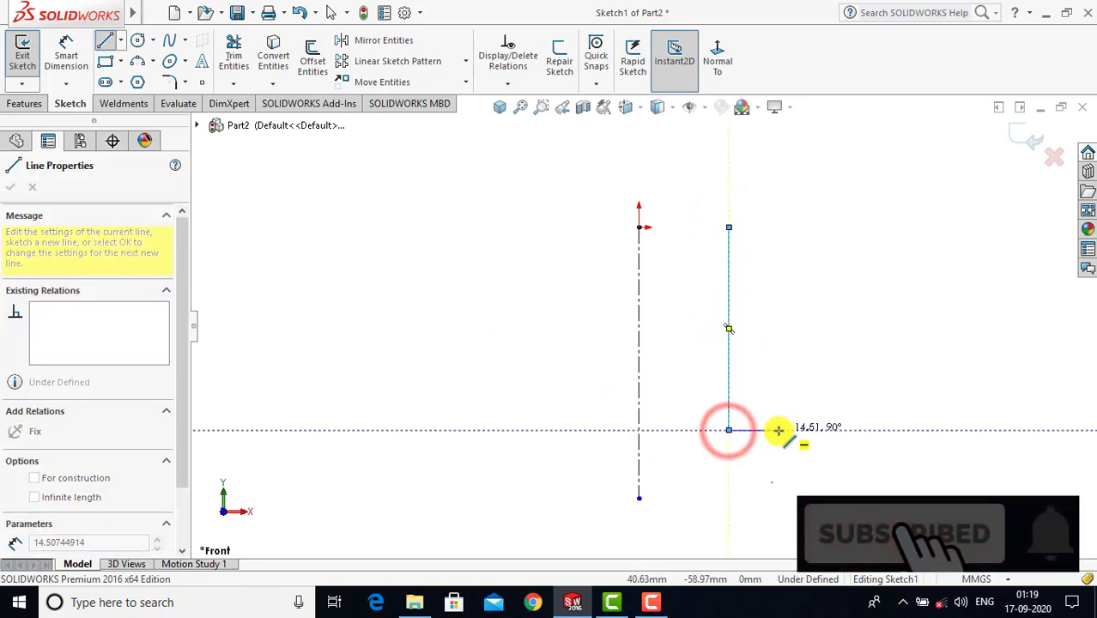
click(767, 429)
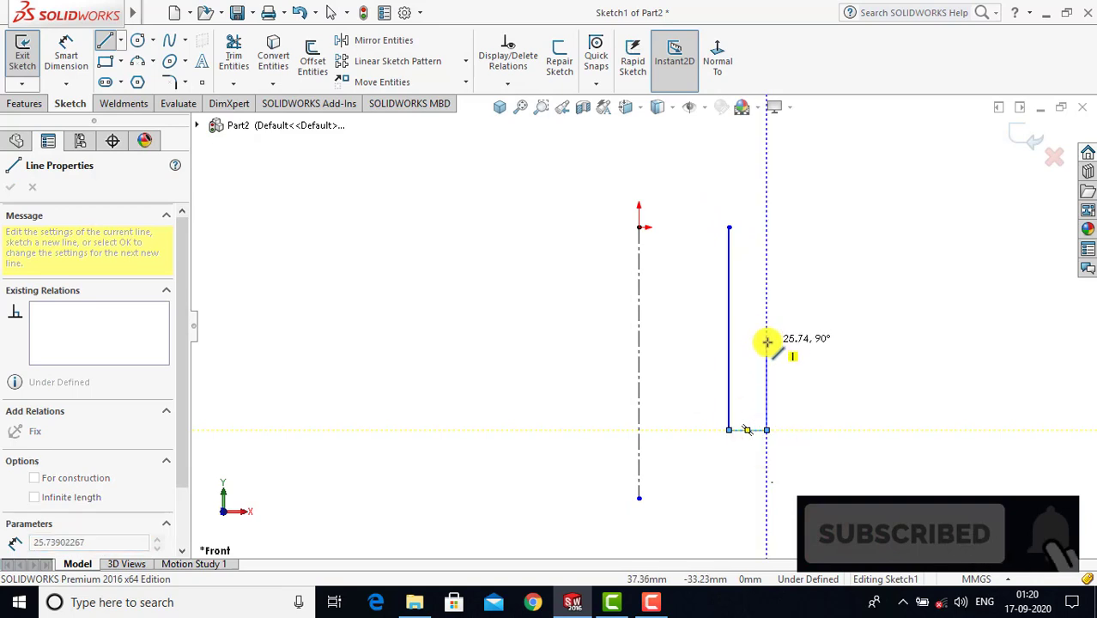
click(767, 341)
click(835, 342)
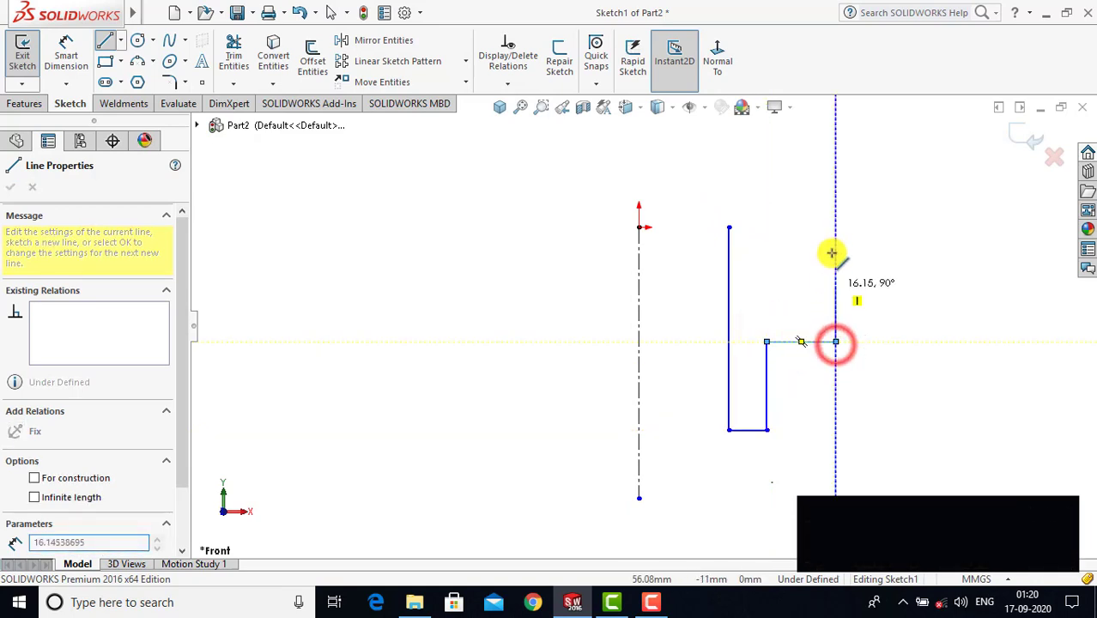
click(834, 228)
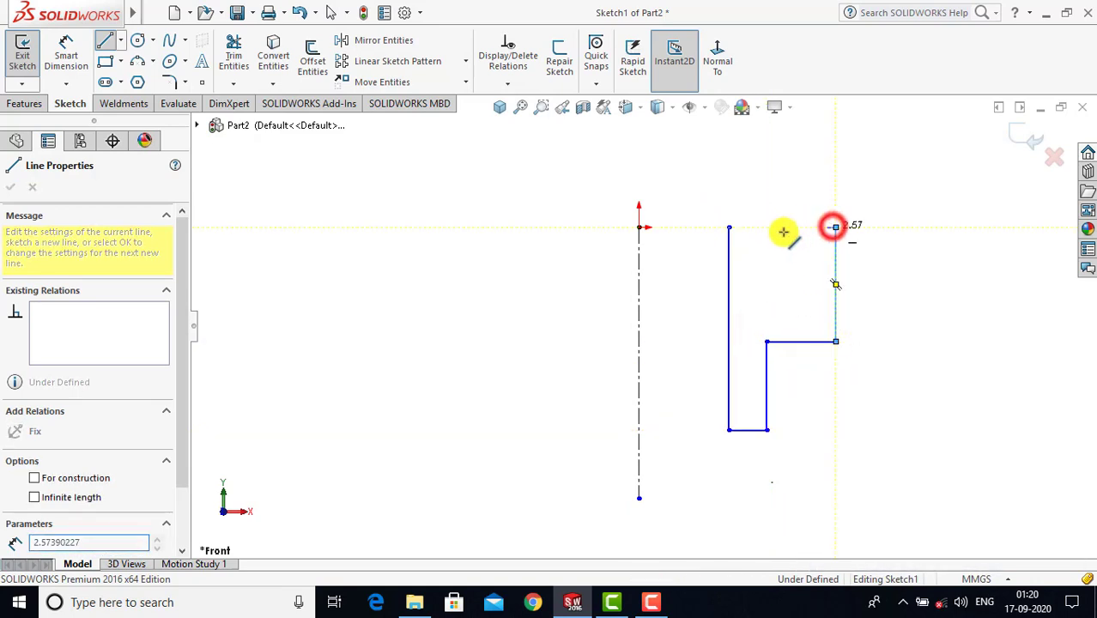
click(729, 228)
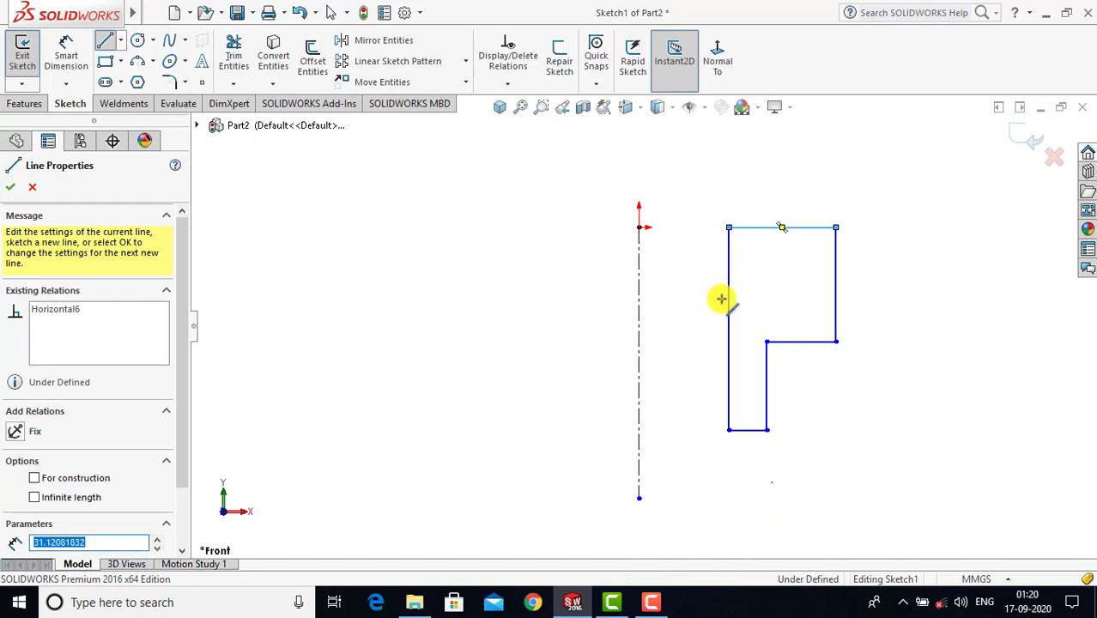
key(Escape)
- Dimension the distance from the centerline to the profile's long inner vertical line as 5 mm
scroll(754, 294, down, 1)
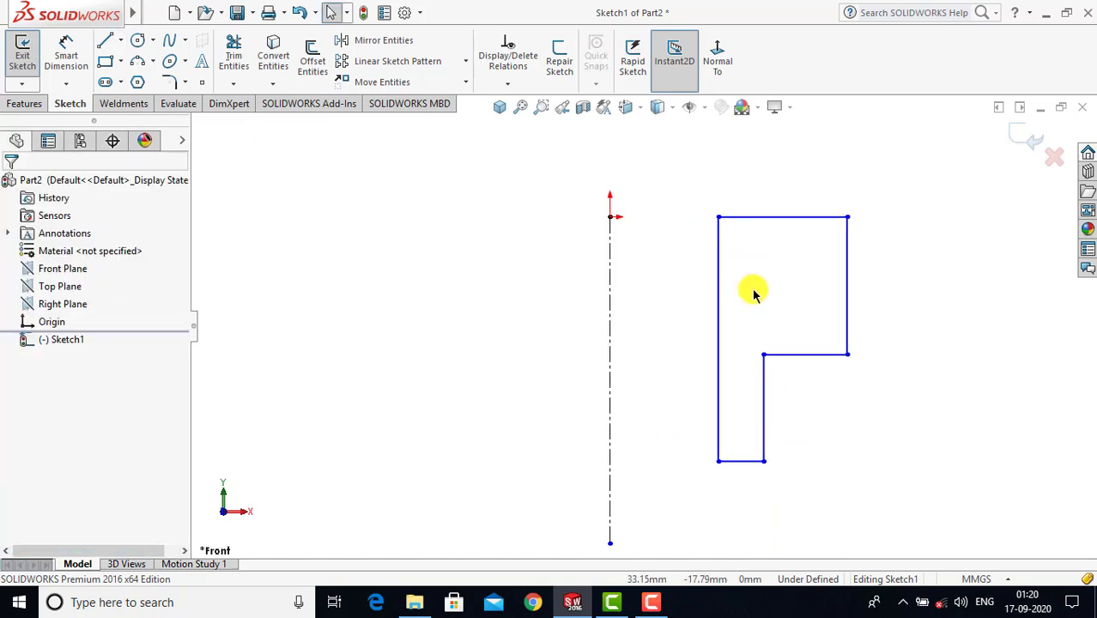
click(67, 53)
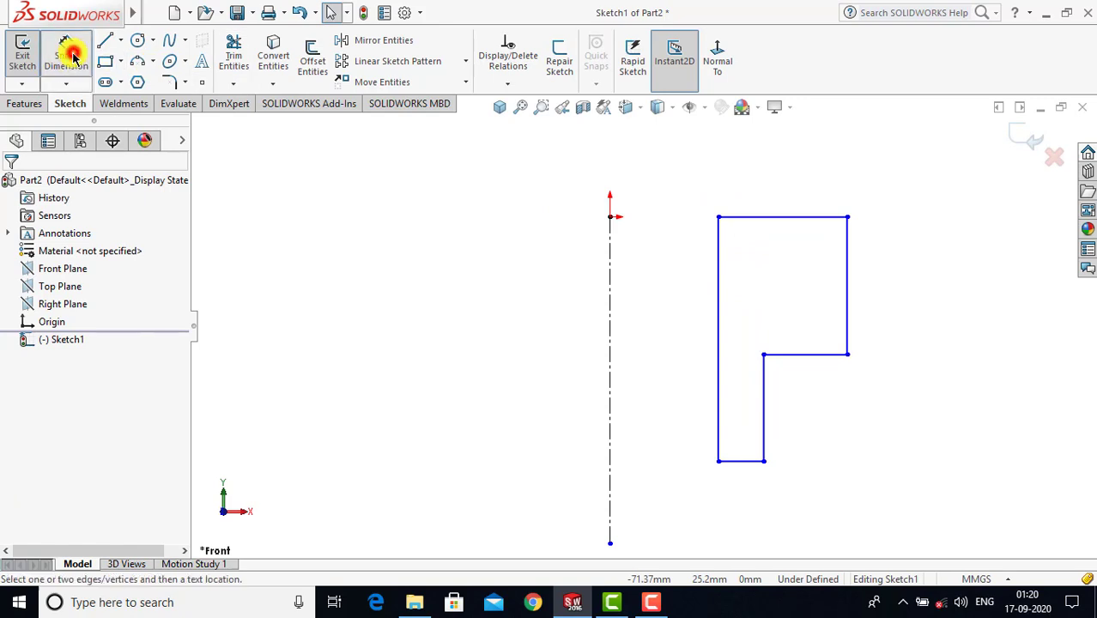
click(718, 307)
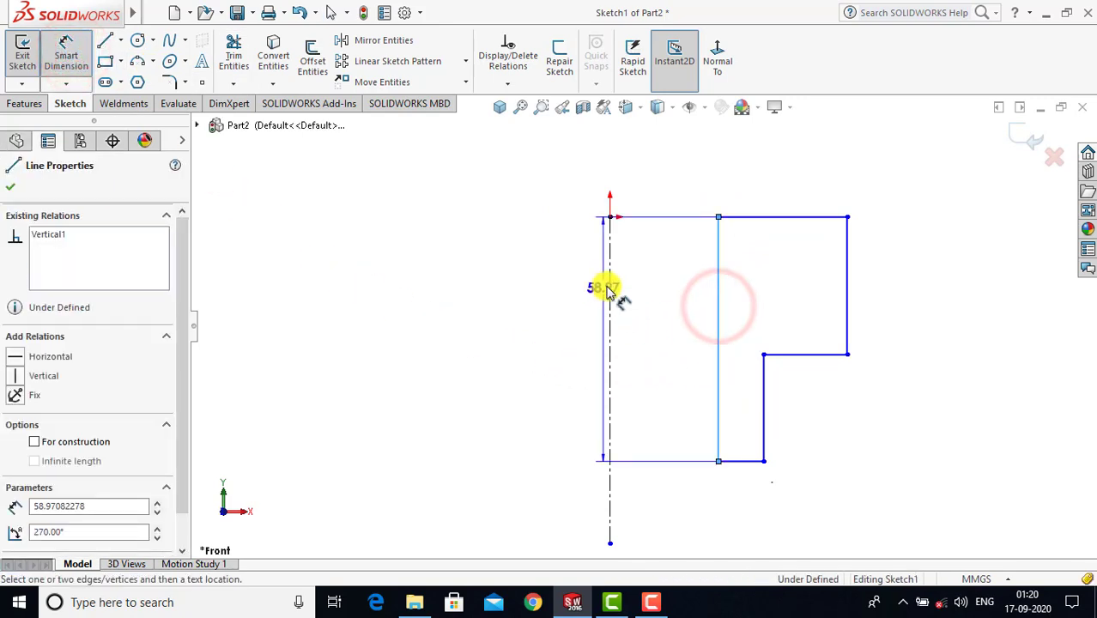
click(611, 291)
click(656, 300)
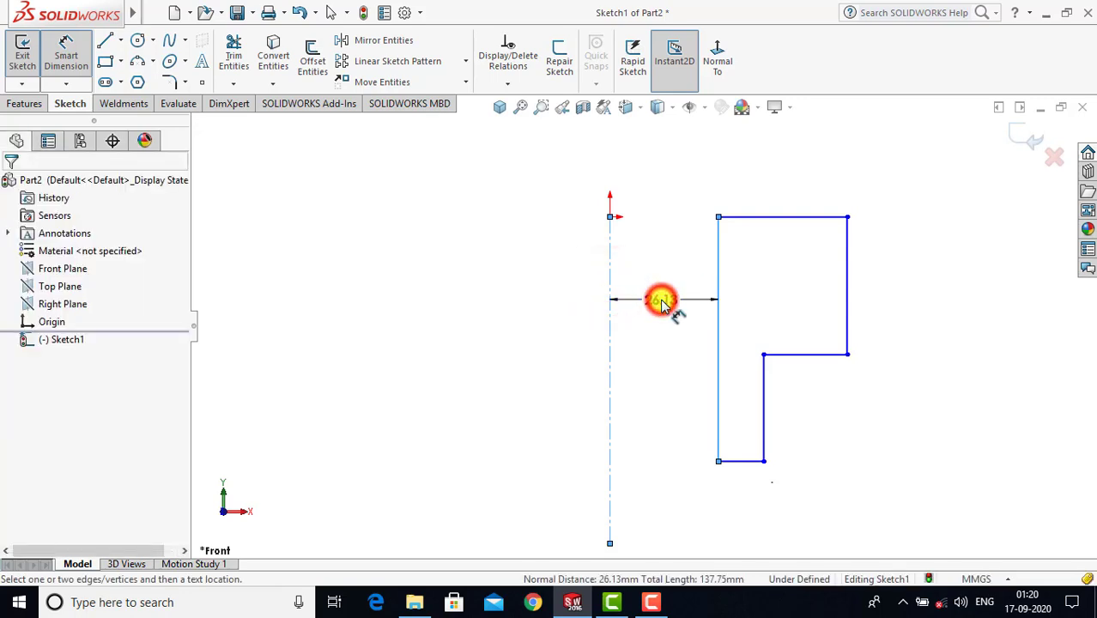
text(5)
key(Return)
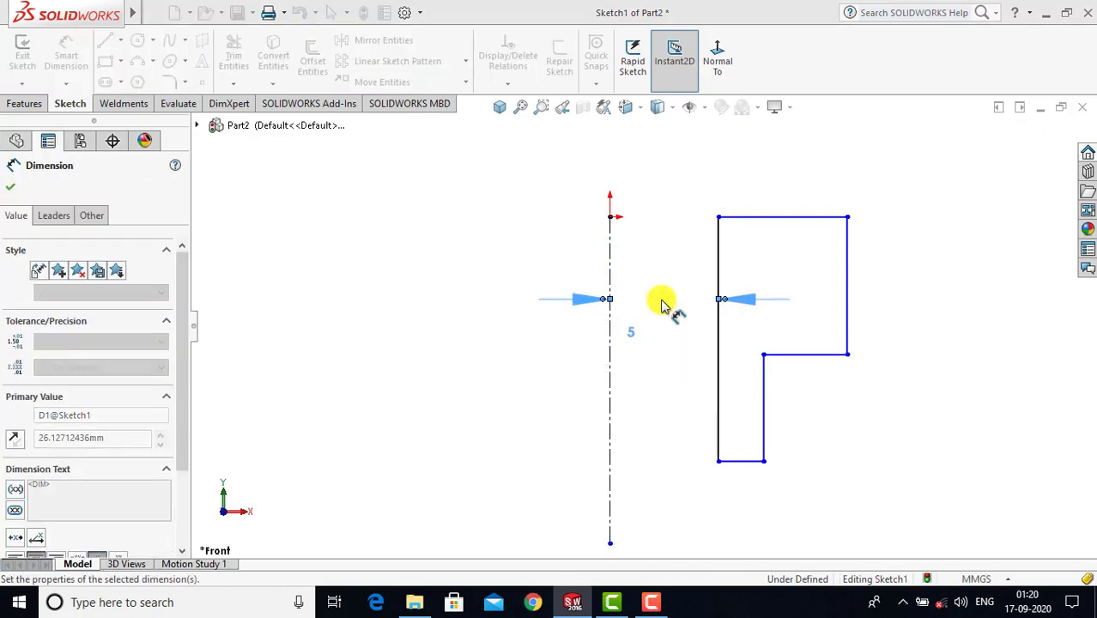
click(658, 370)
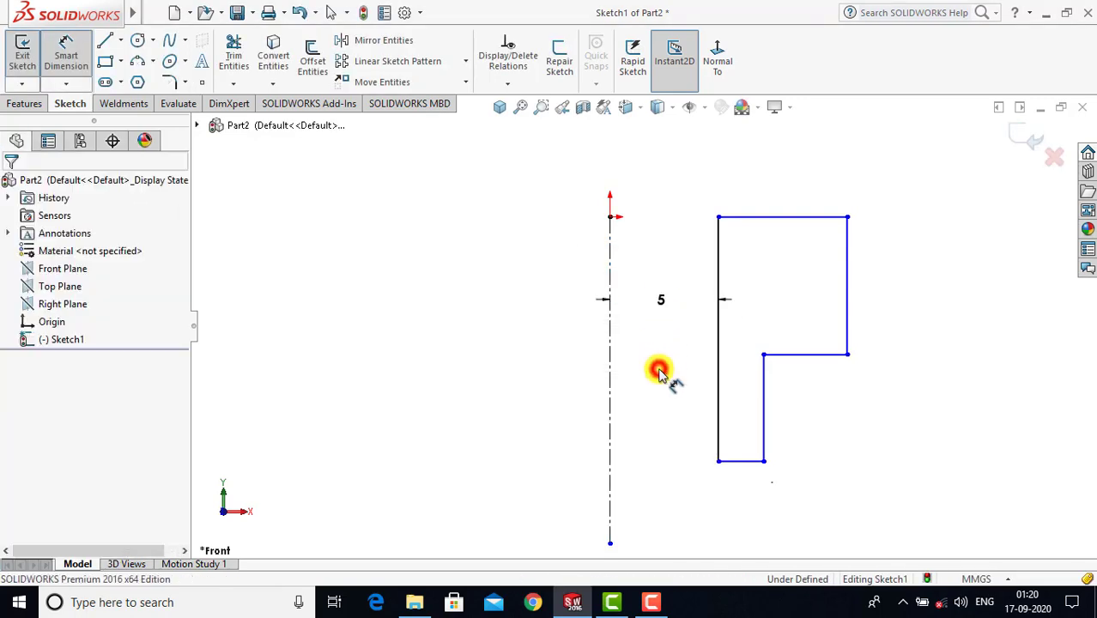
- Dimension the distance from the centerline to the outer vertical line of the narrow lower section as 6 mm
click(764, 373)
click(609, 367)
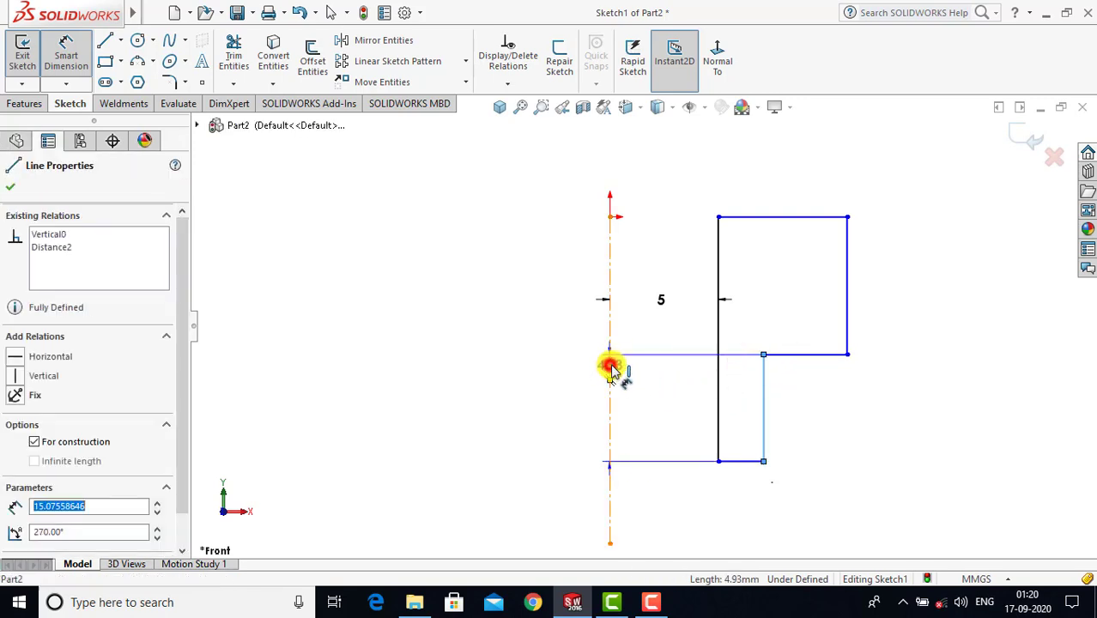
click(659, 395)
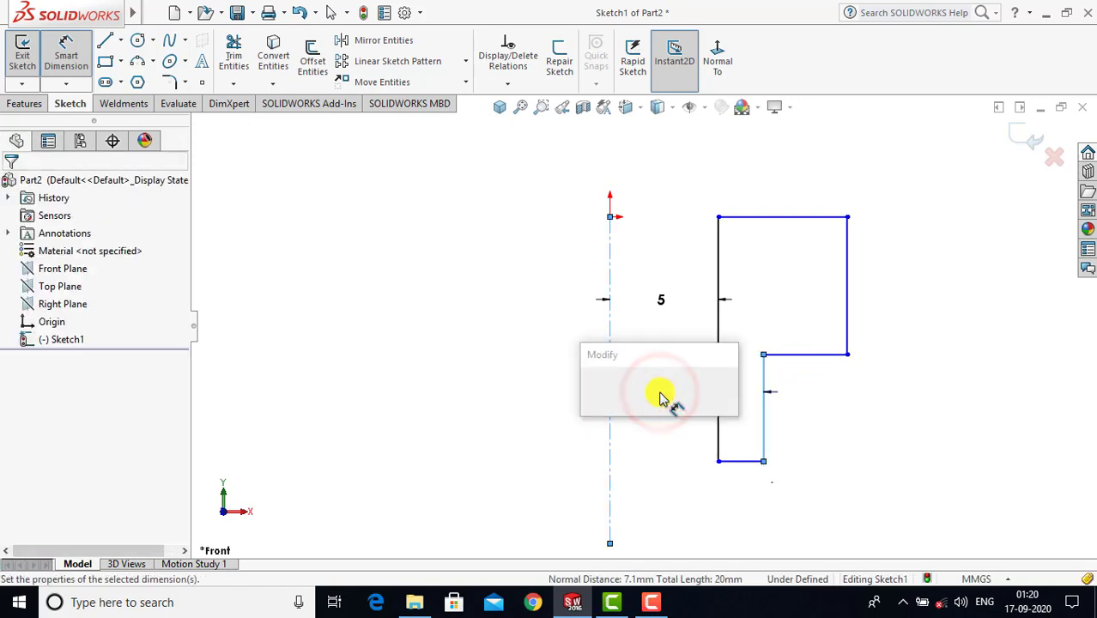
text(6)
key(Return)
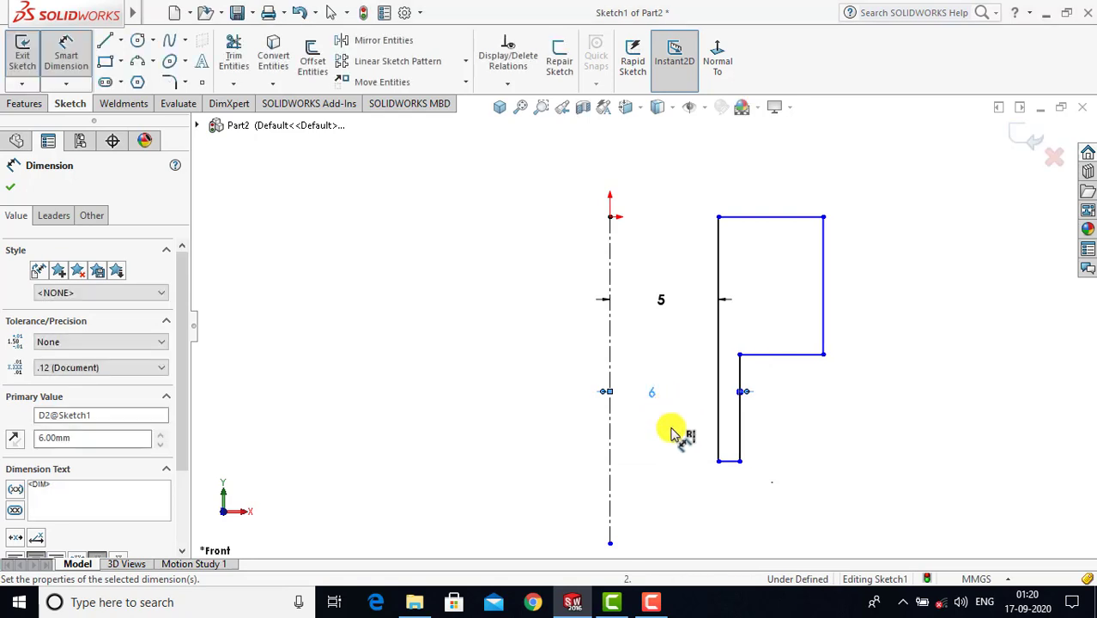
click(672, 432)
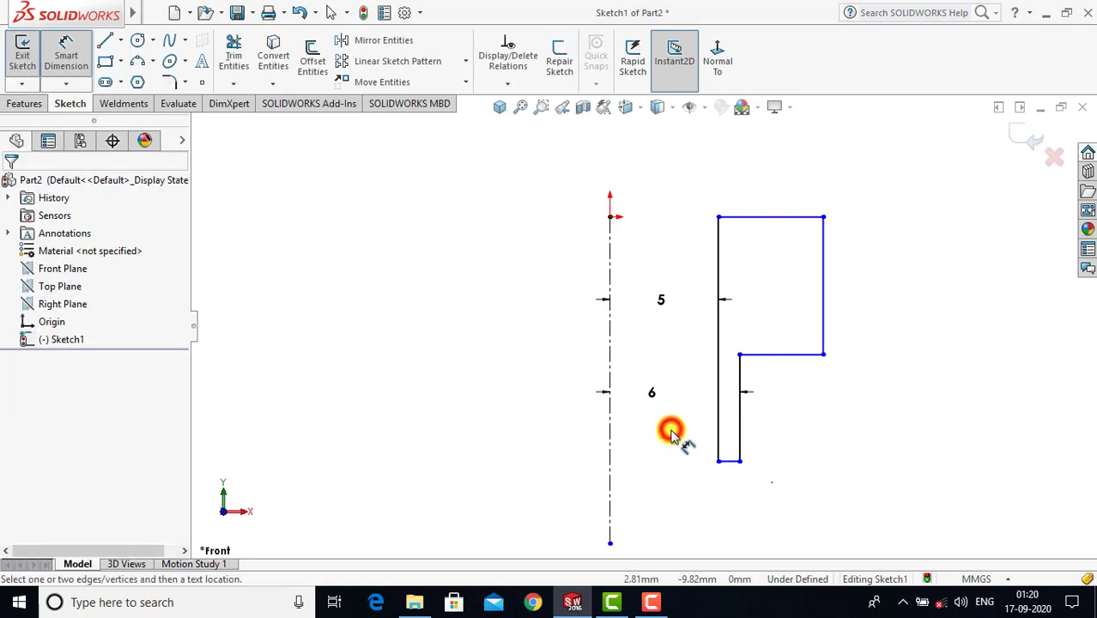
- Dimension the distance from the centerline to the outer vertical line of the wide upper section as 7.5 mm
click(824, 324)
click(610, 245)
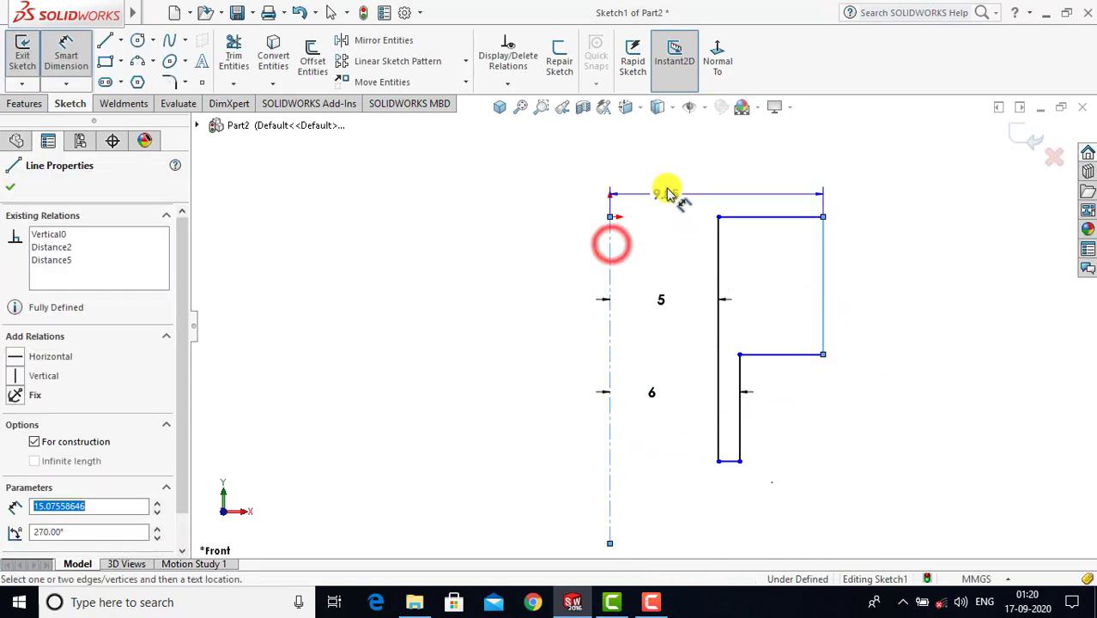
click(682, 168)
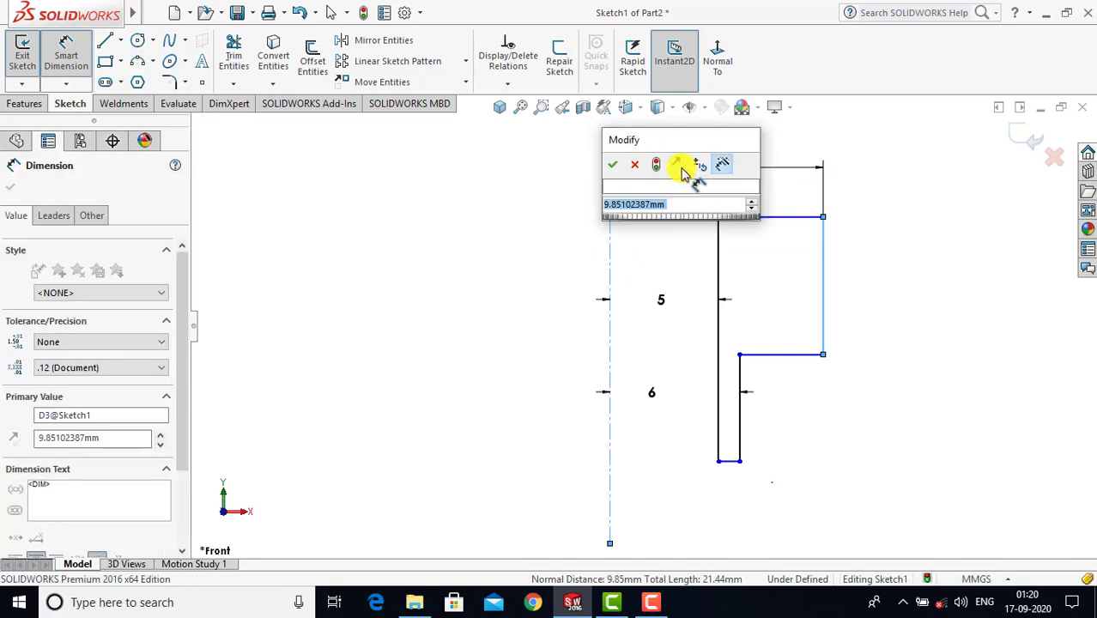
text(7.5)
key(Return)
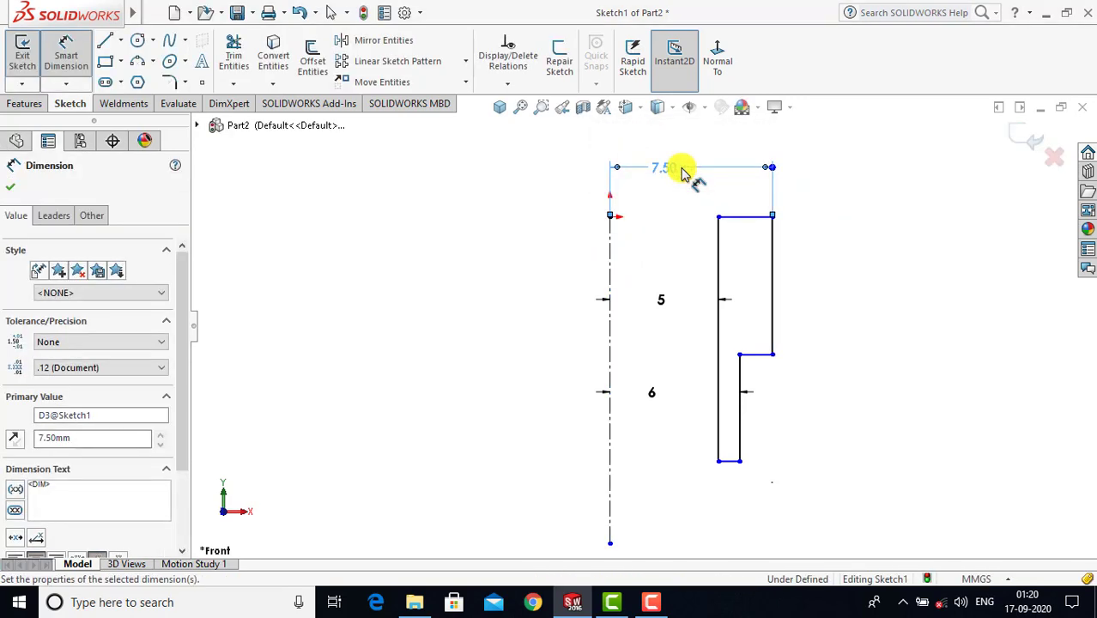
click(836, 283)
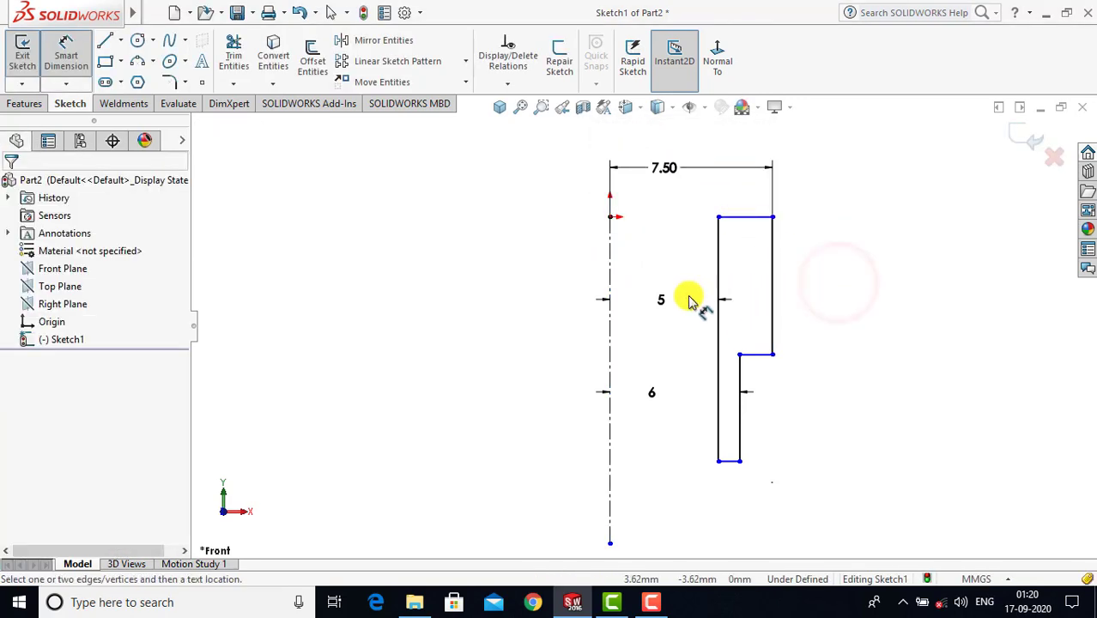
- Dimension the length of the profile's long inner vertical line as 15 mm
scroll(689, 298, up, 1)
scroll(680, 309, down, 1)
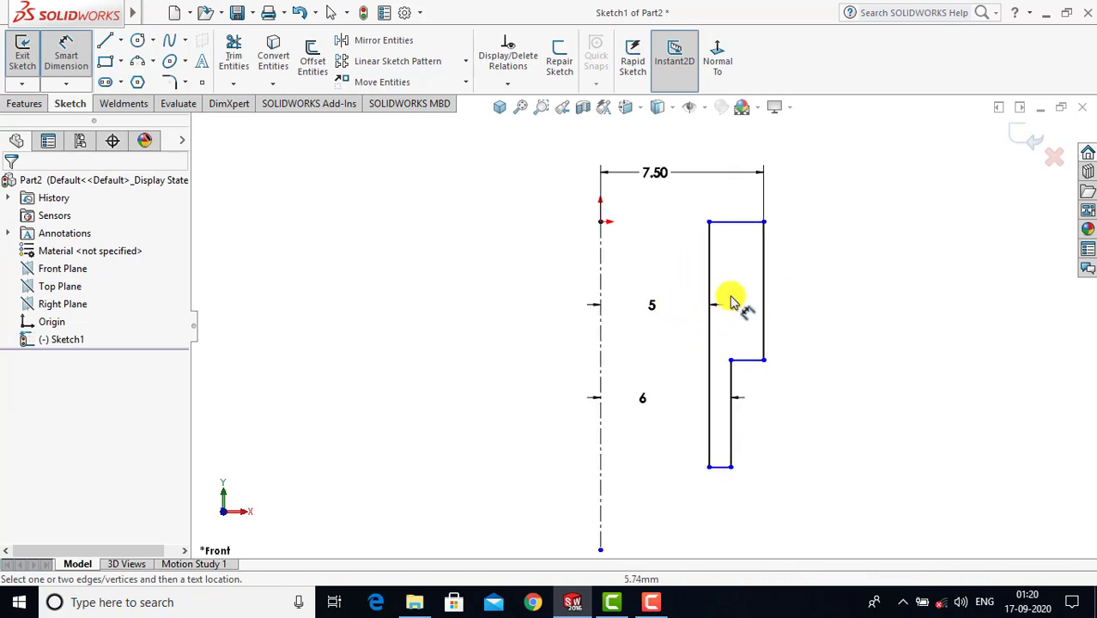
click(710, 259)
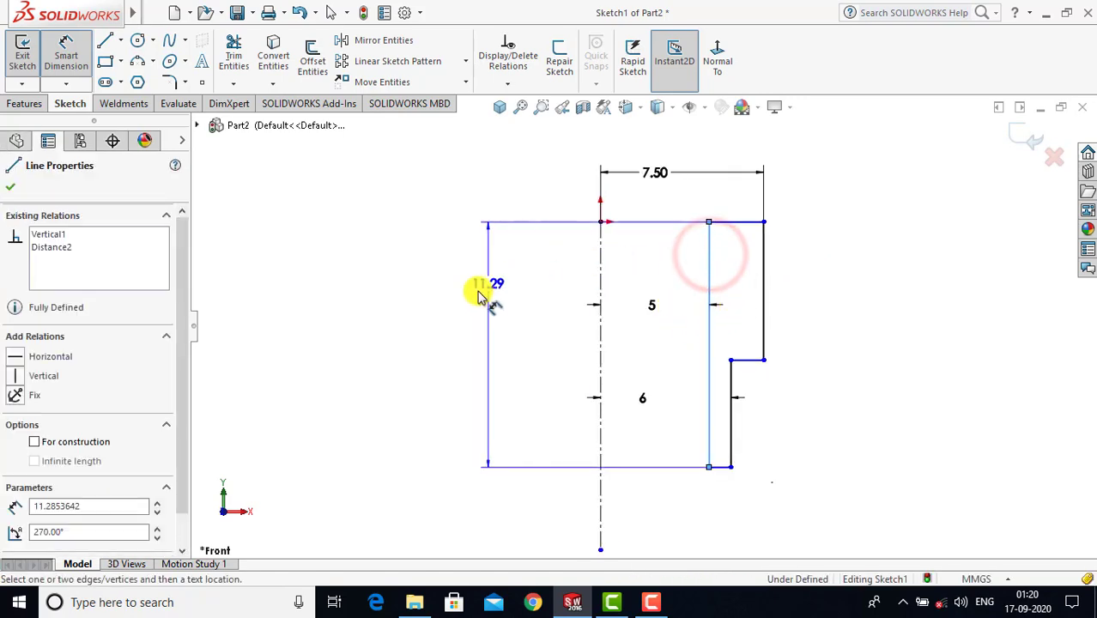
click(479, 294)
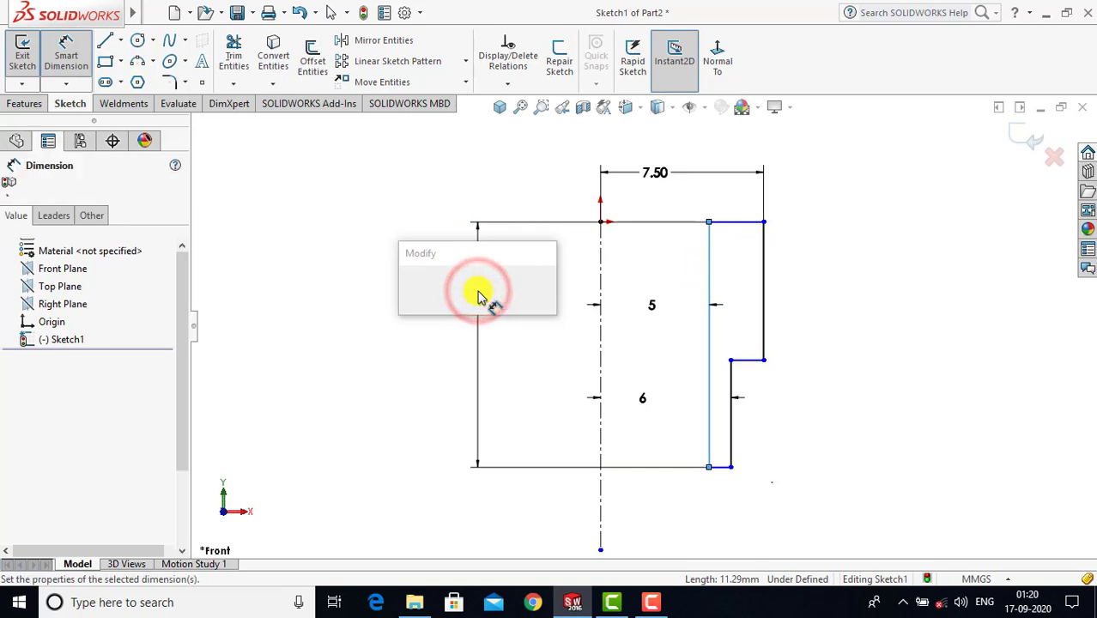
text(15)
key(Return)
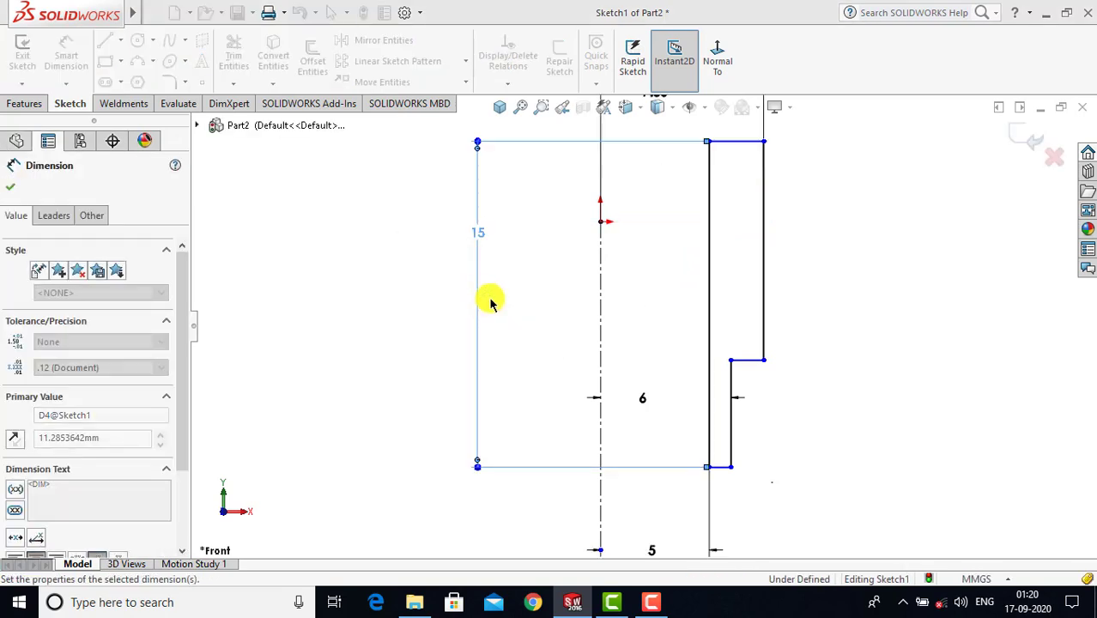
click(456, 337)
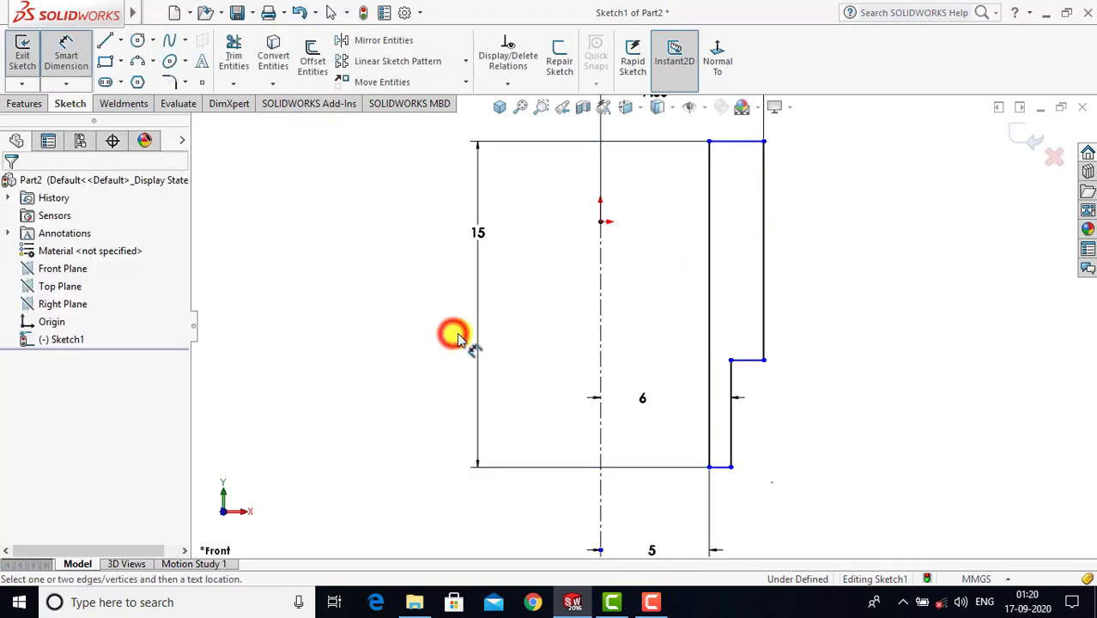
- Dimension the length of the wide upper section's outer vertical line as 4 mm and finish dimensioning
click(765, 315)
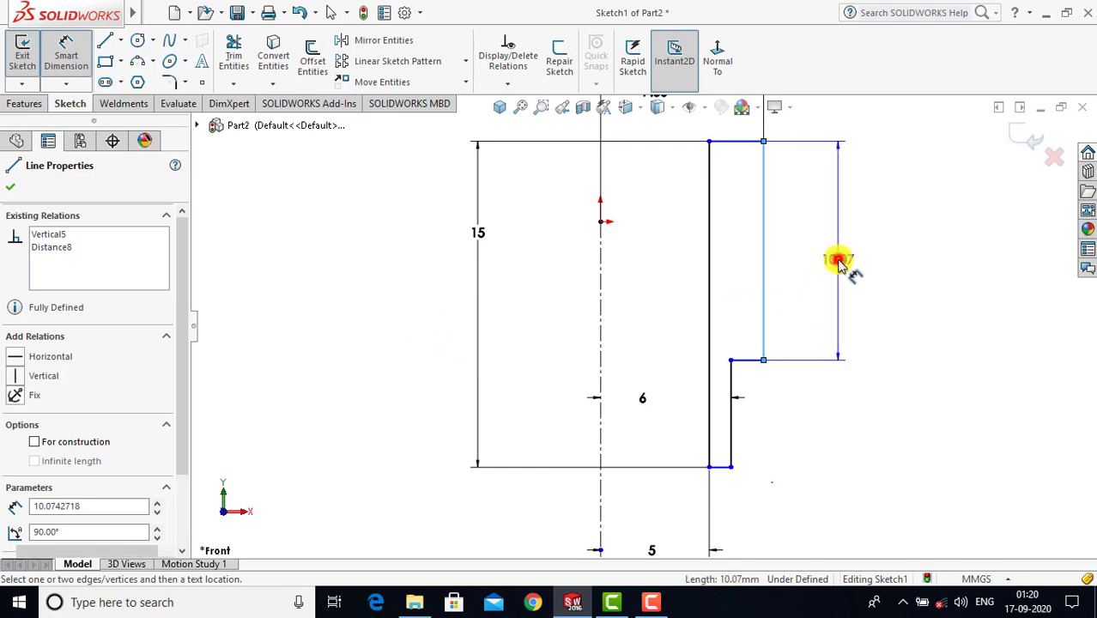
click(839, 260)
text(4)
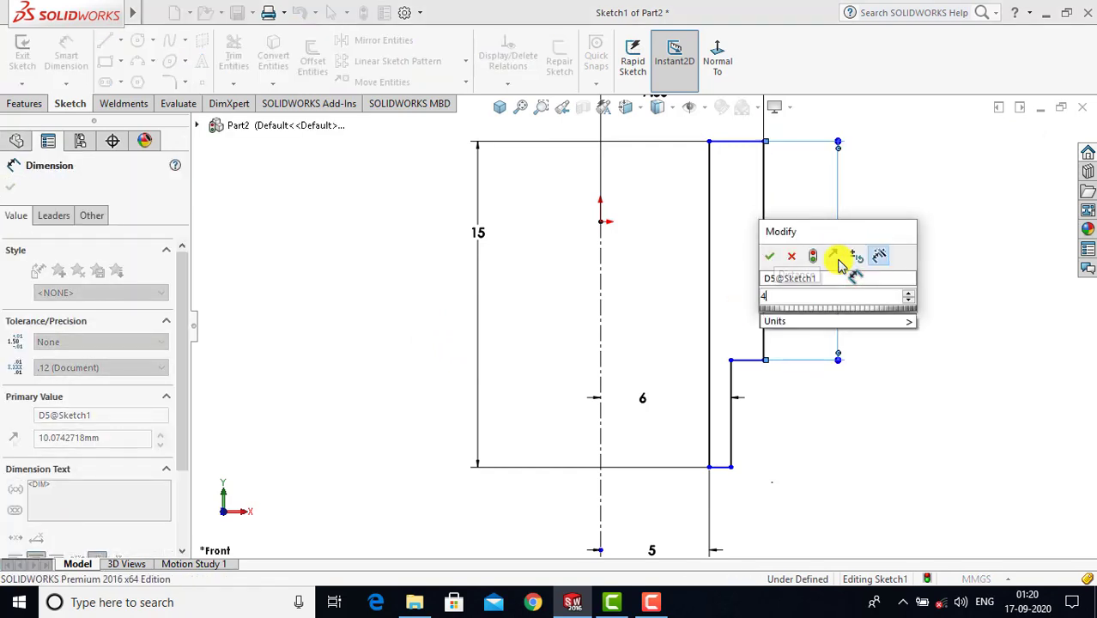
key(Return)
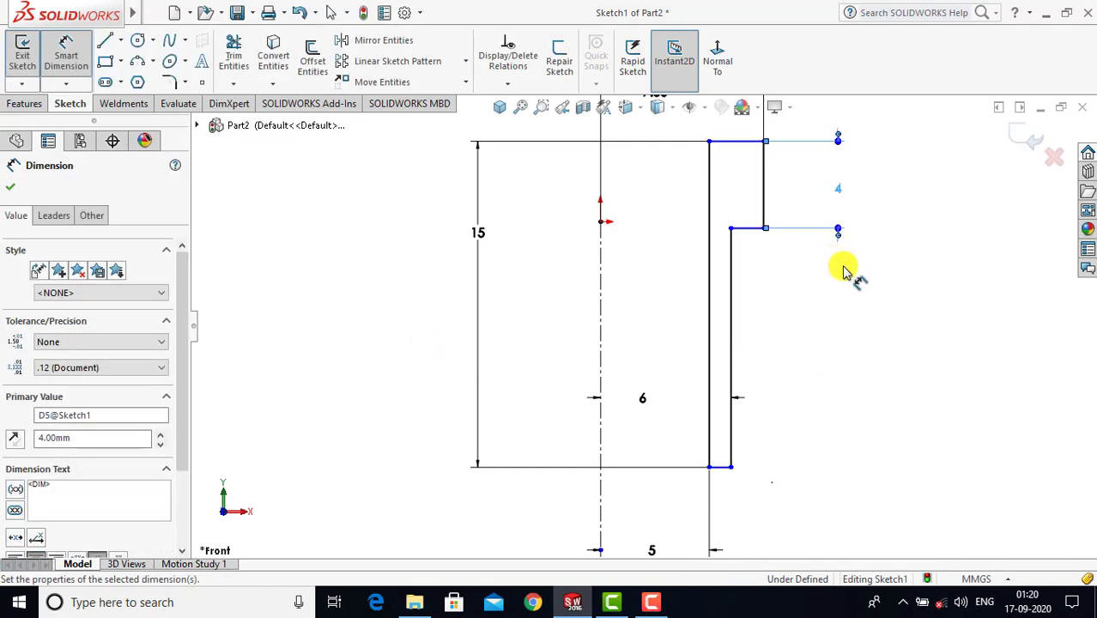
key(Escape)
key(Escape)
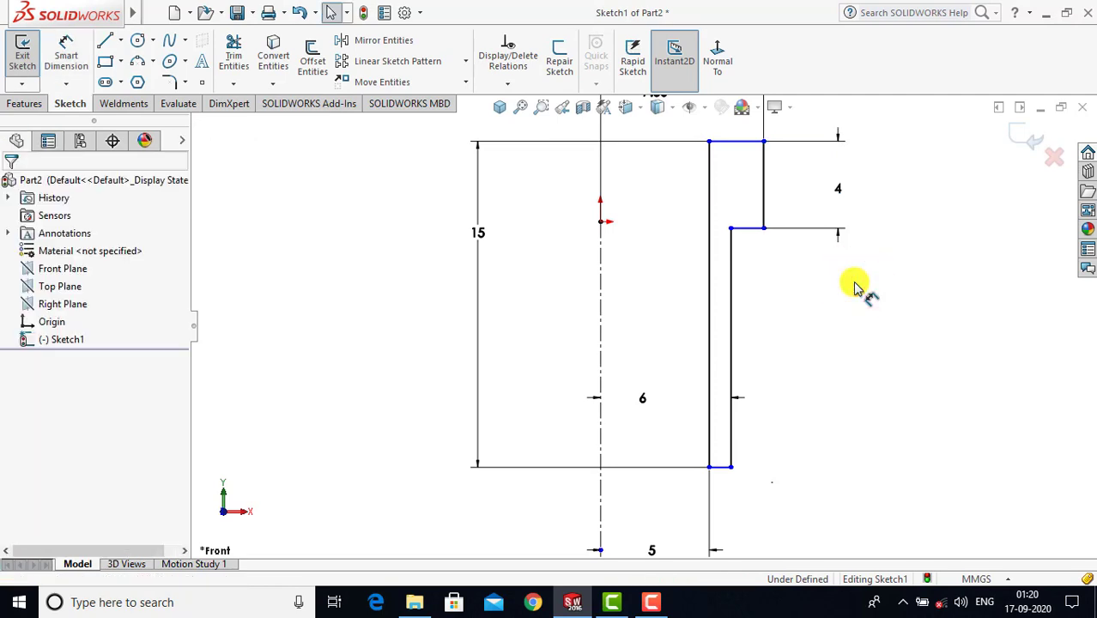
- Add a horizontal relation between the profile's upper inner corner point and the origin
click(709, 143)
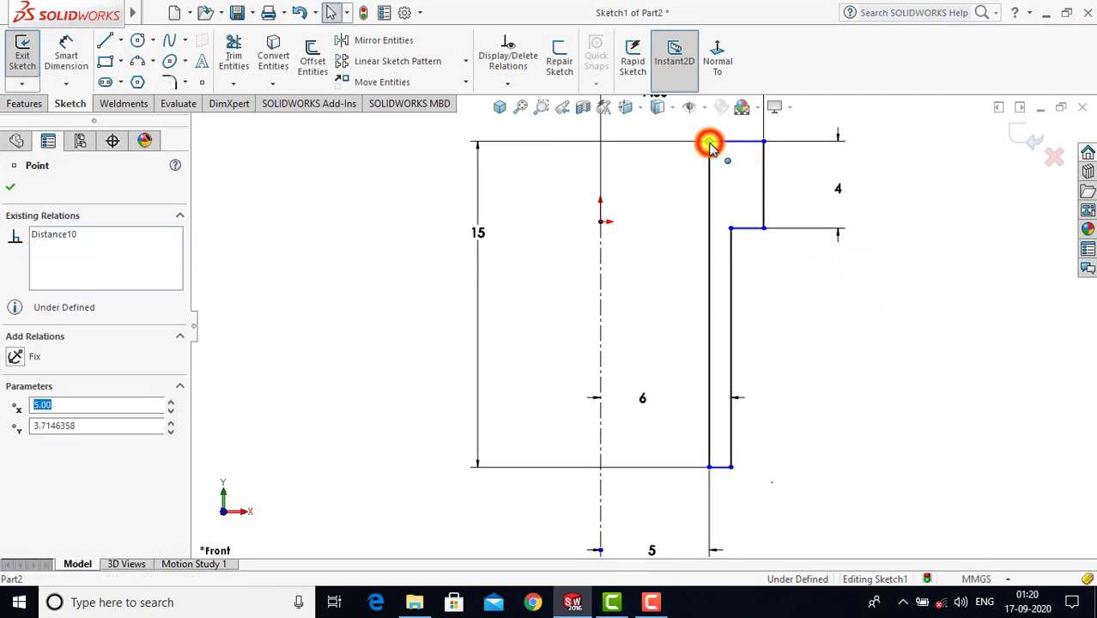
ctrl+click(602, 223)
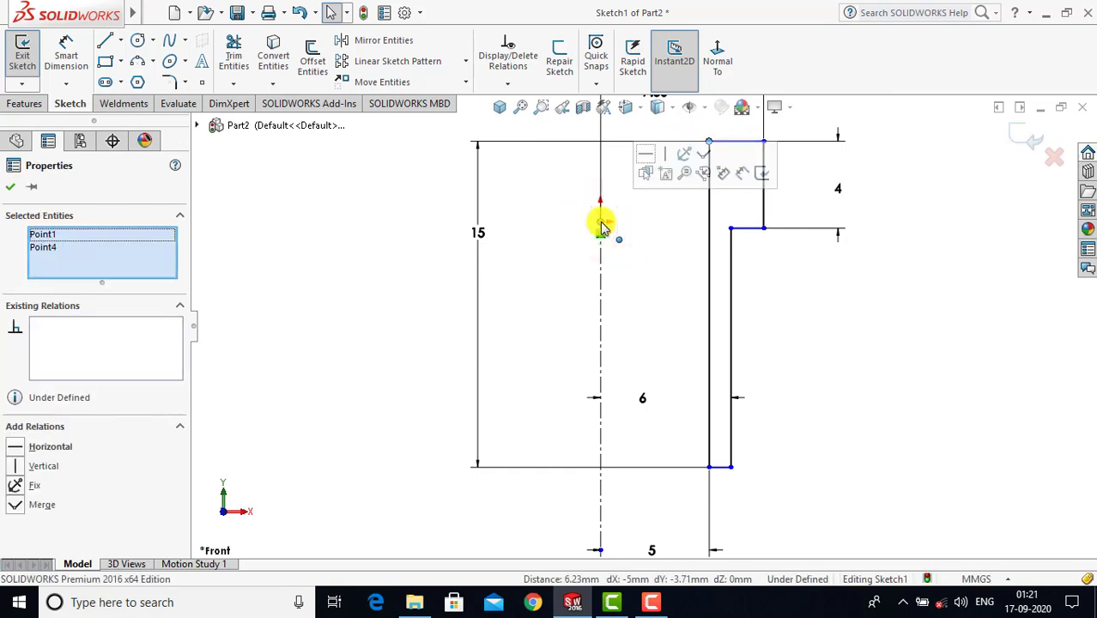
click(644, 152)
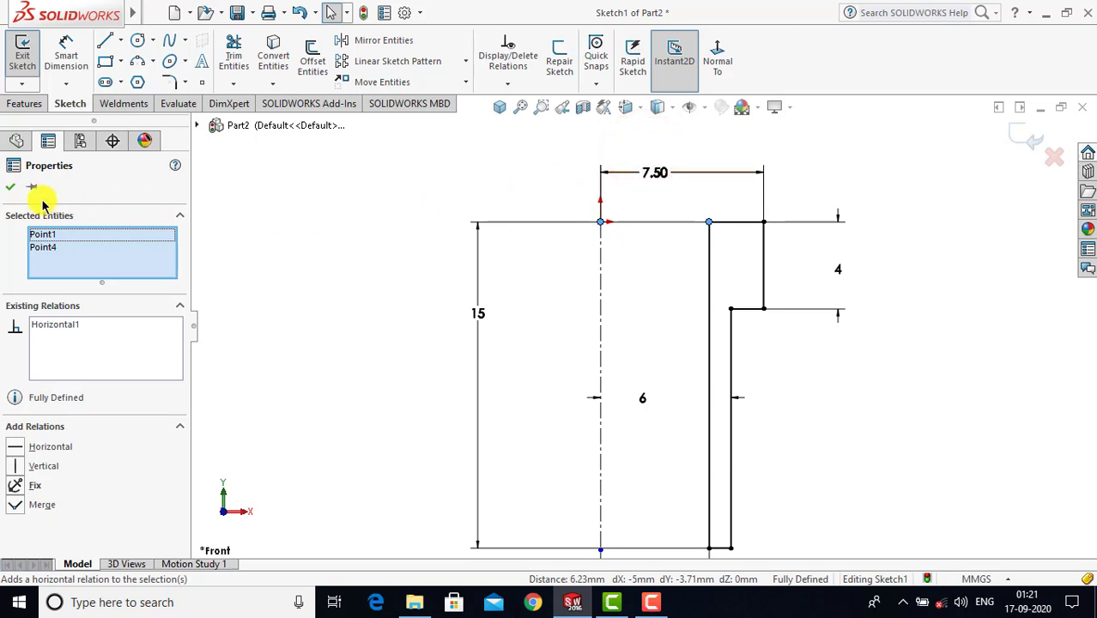
click(14, 187)
click(365, 216)
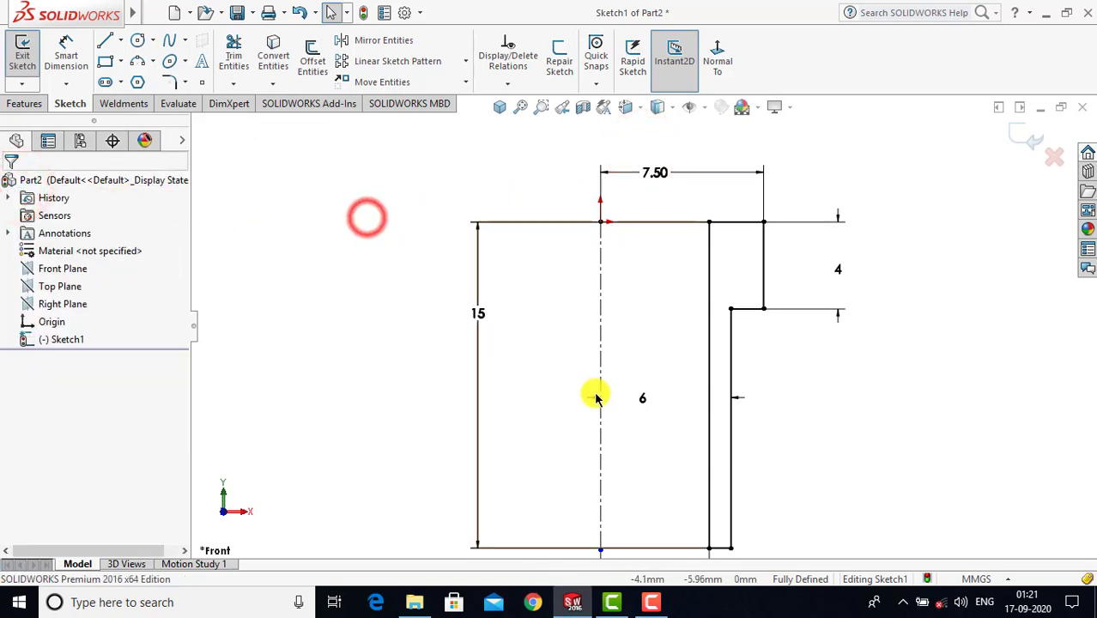
- Exit the sketch and revolve the profile 360 degrees about the vertical centerline as a boss, shown in isometric view
scroll(637, 412, up, 1)
scroll(660, 457, down, 1)
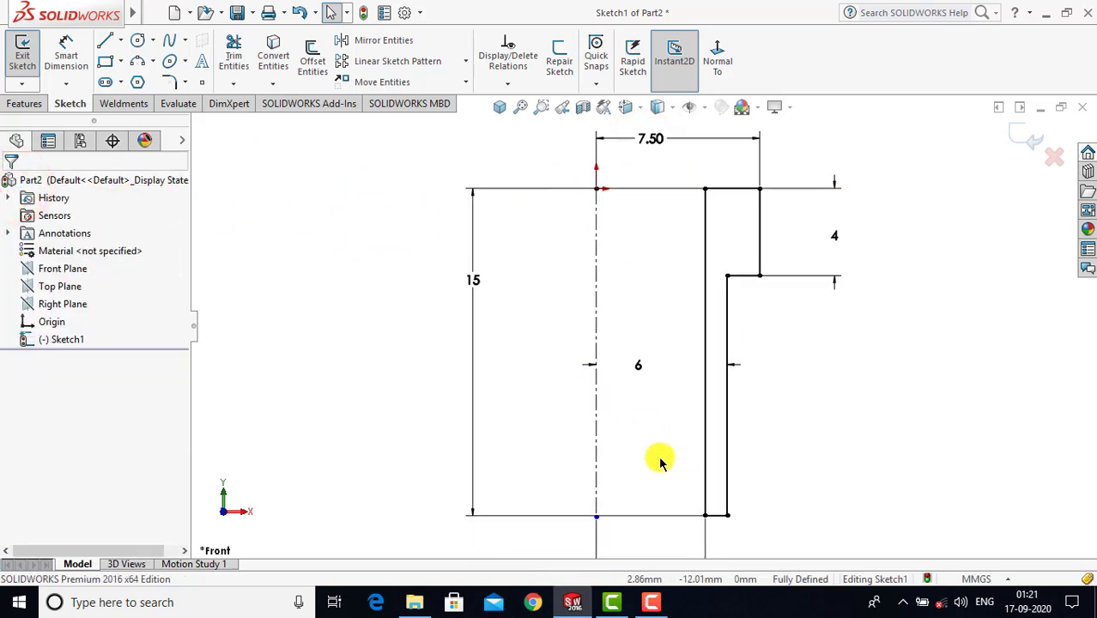
click(24, 52)
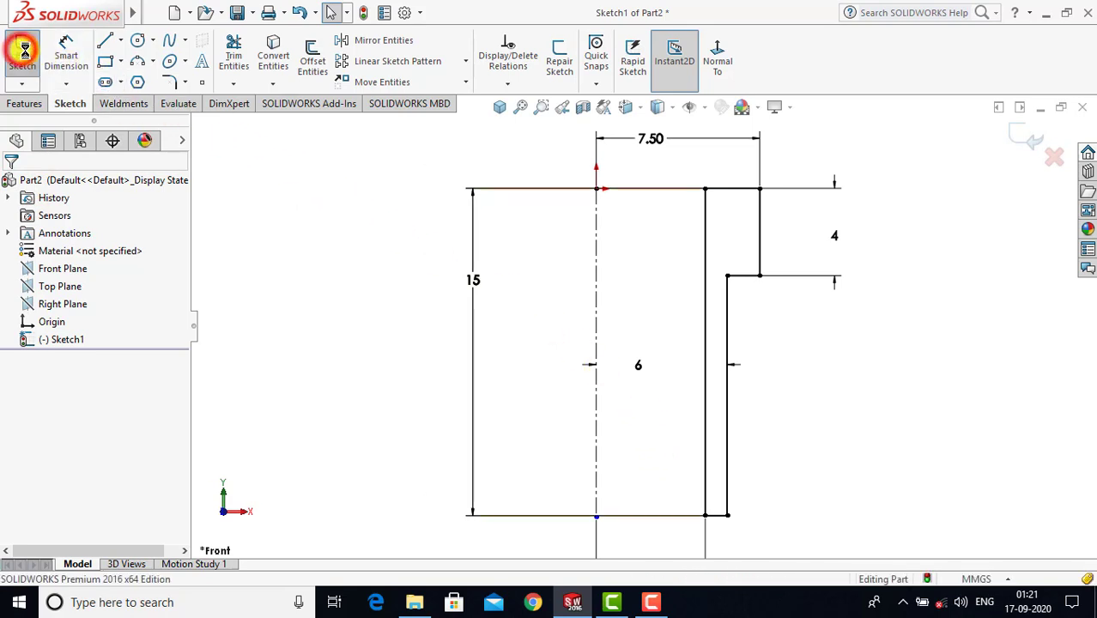
click(29, 103)
click(79, 58)
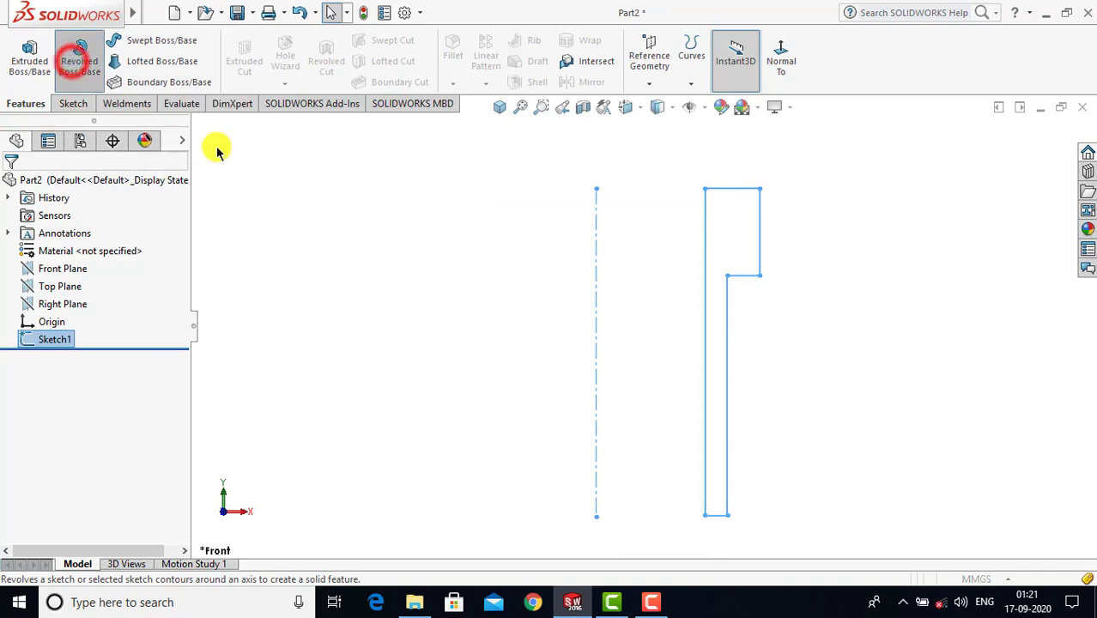
click(500, 105)
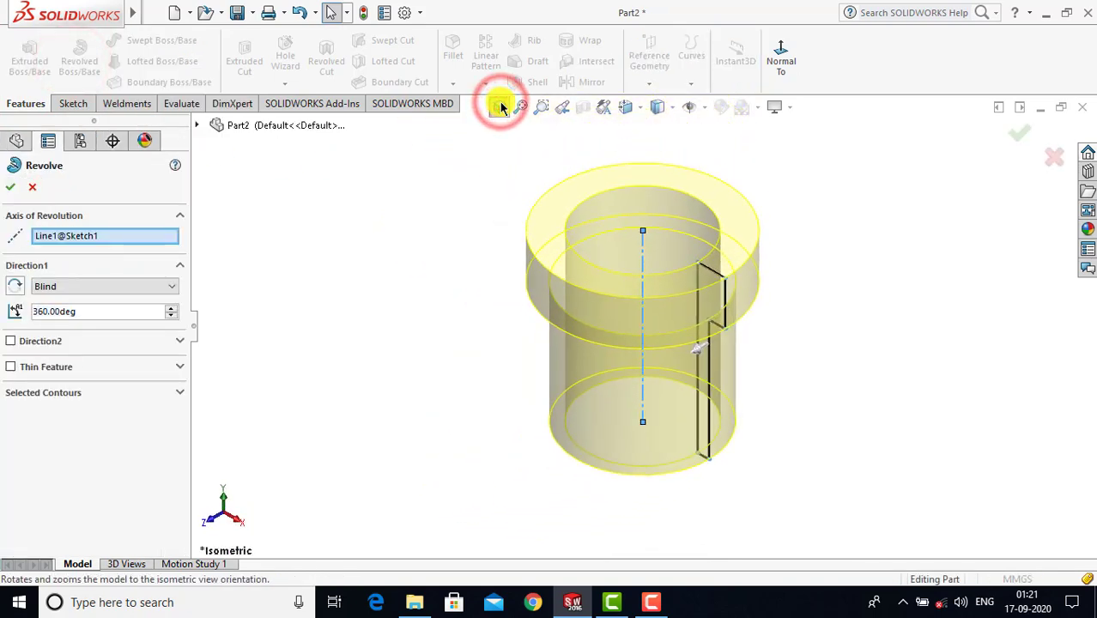
click(13, 187)
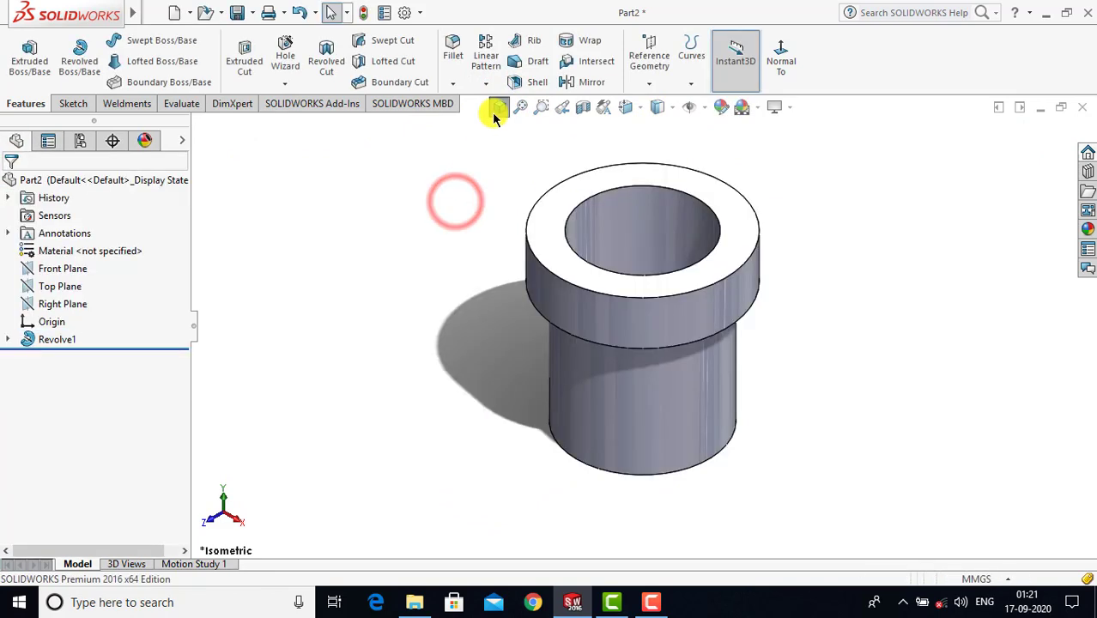
click(499, 108)
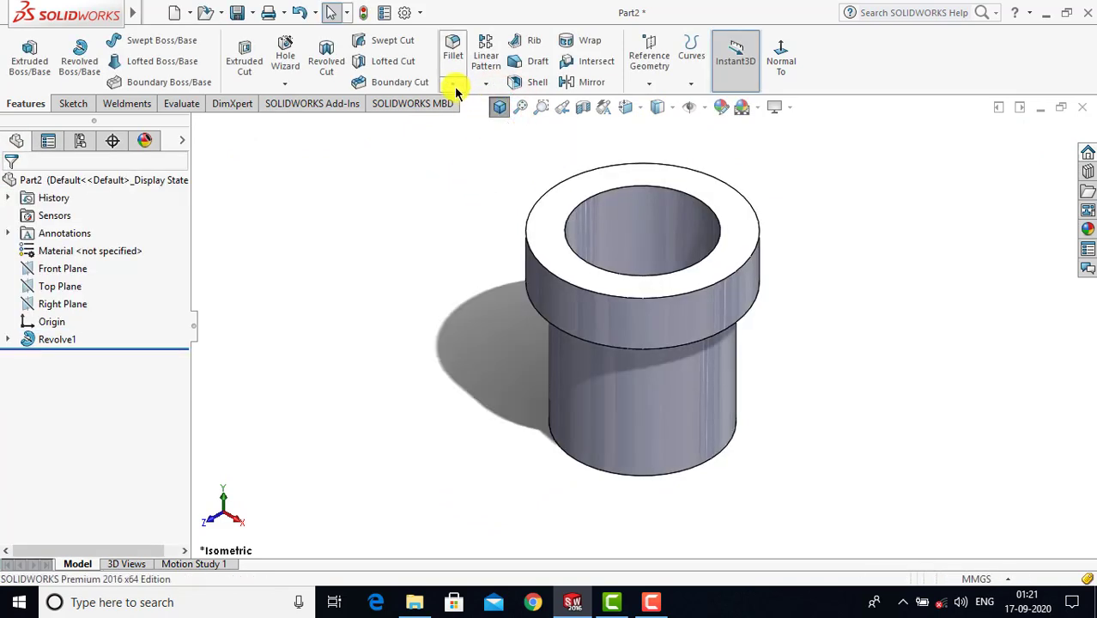
- Chamfer the bore's upper inner edge with a 0.5 mm distance at 45 degrees
click(453, 84)
click(467, 122)
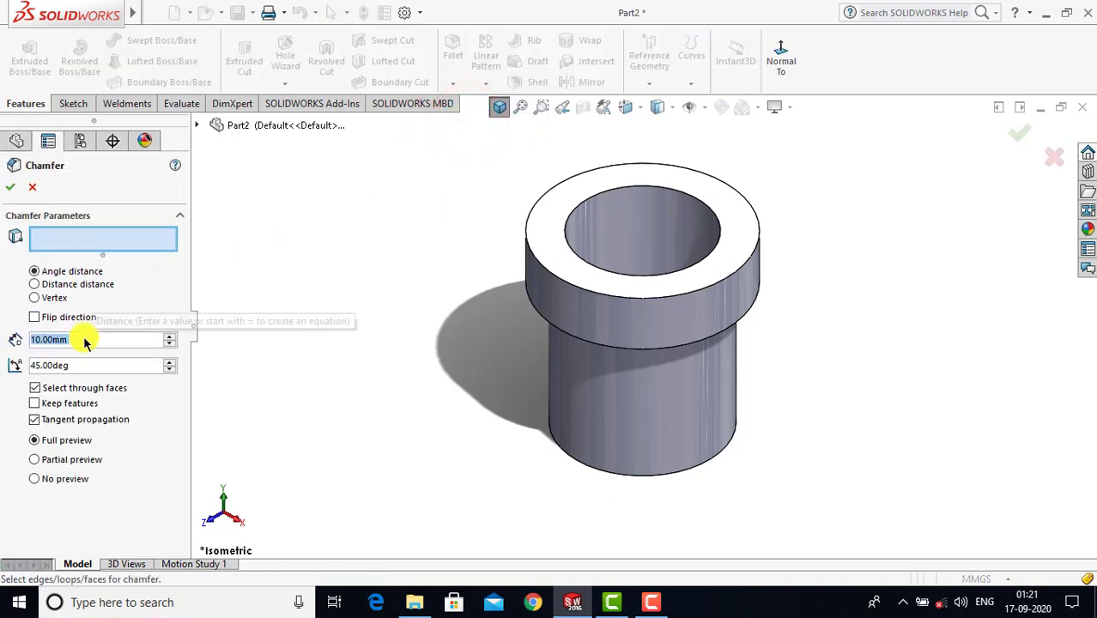
text(0.5)
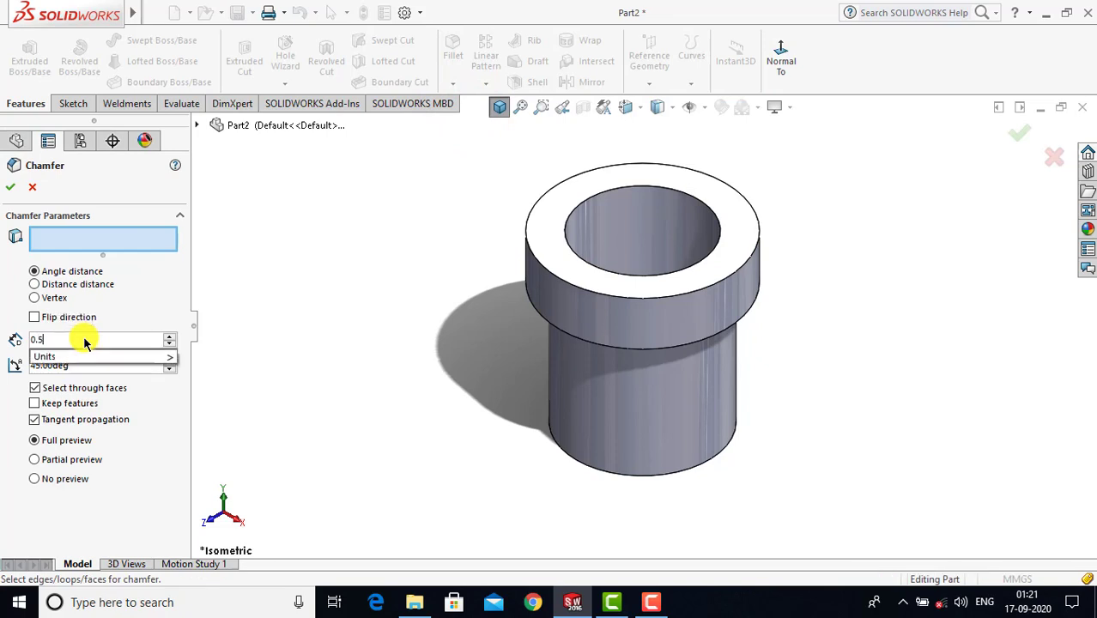
key(Return)
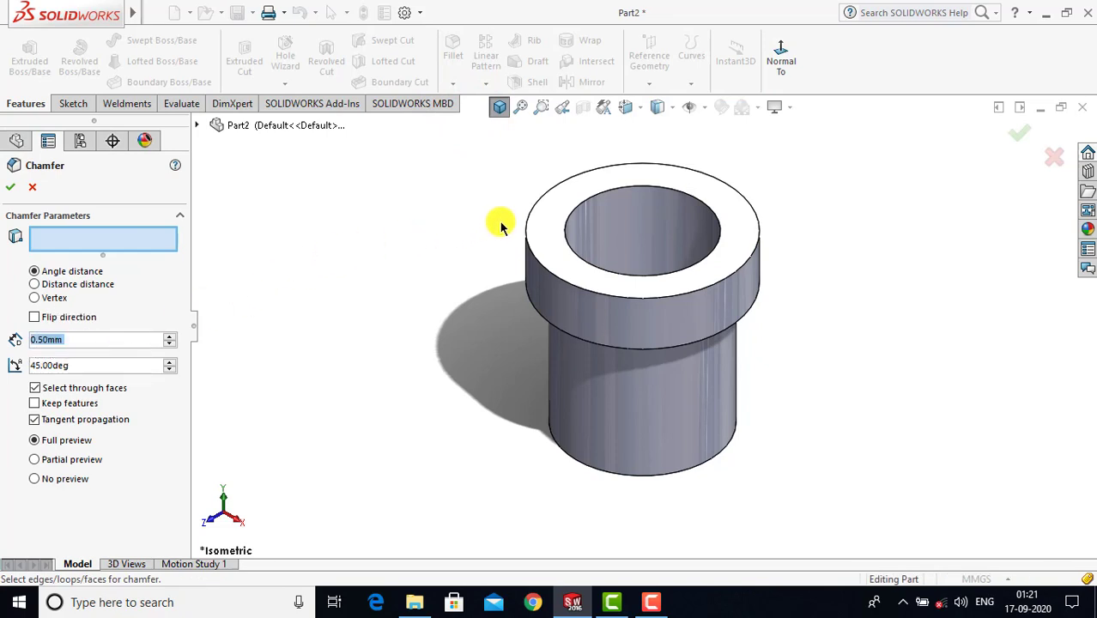
click(595, 197)
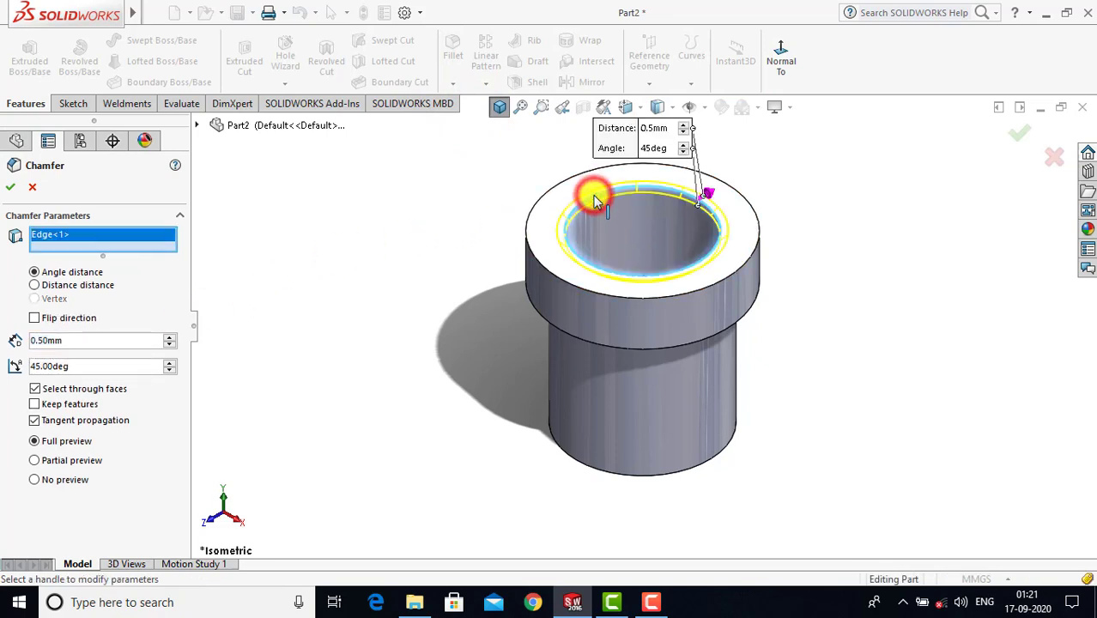
click(14, 187)
click(425, 188)
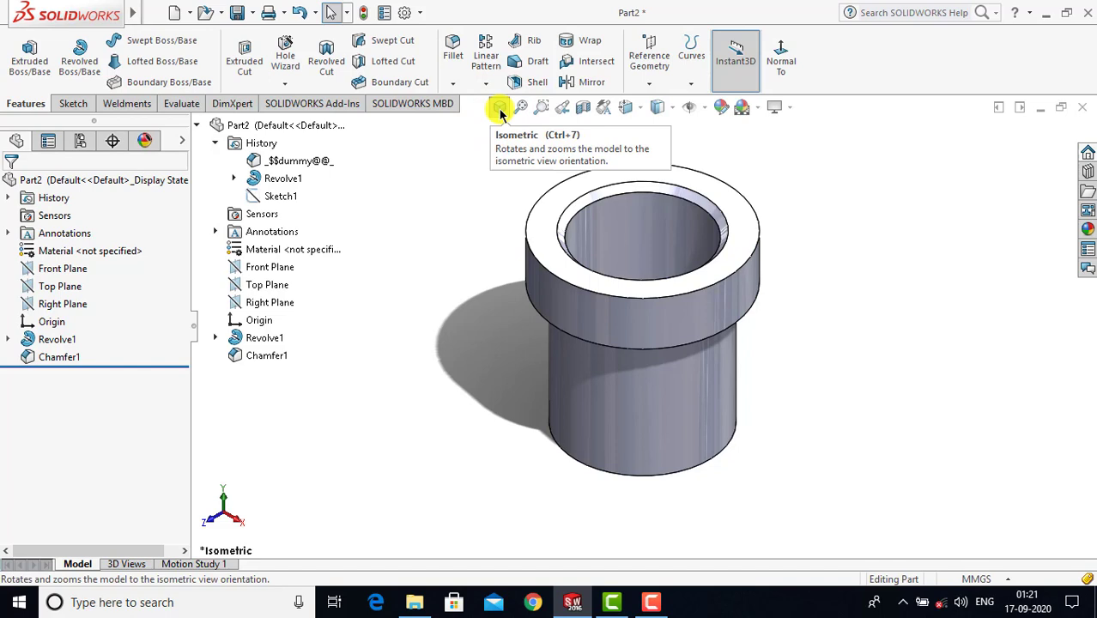
- Apply the green appearance from the Medium Gloss plastics to the whole part
click(78, 180)
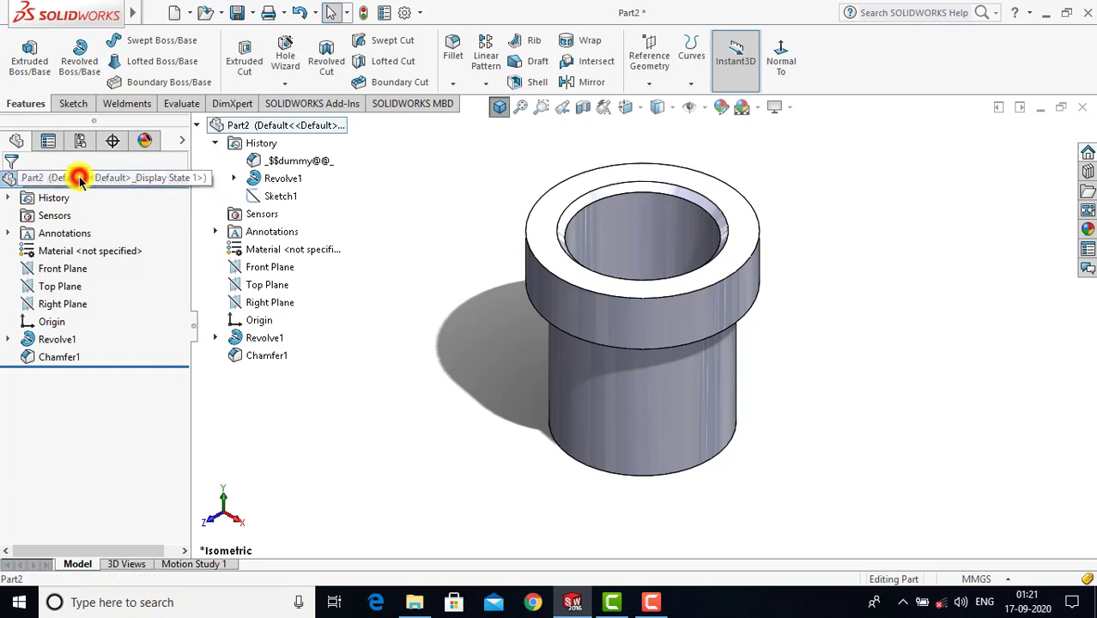
click(1086, 231)
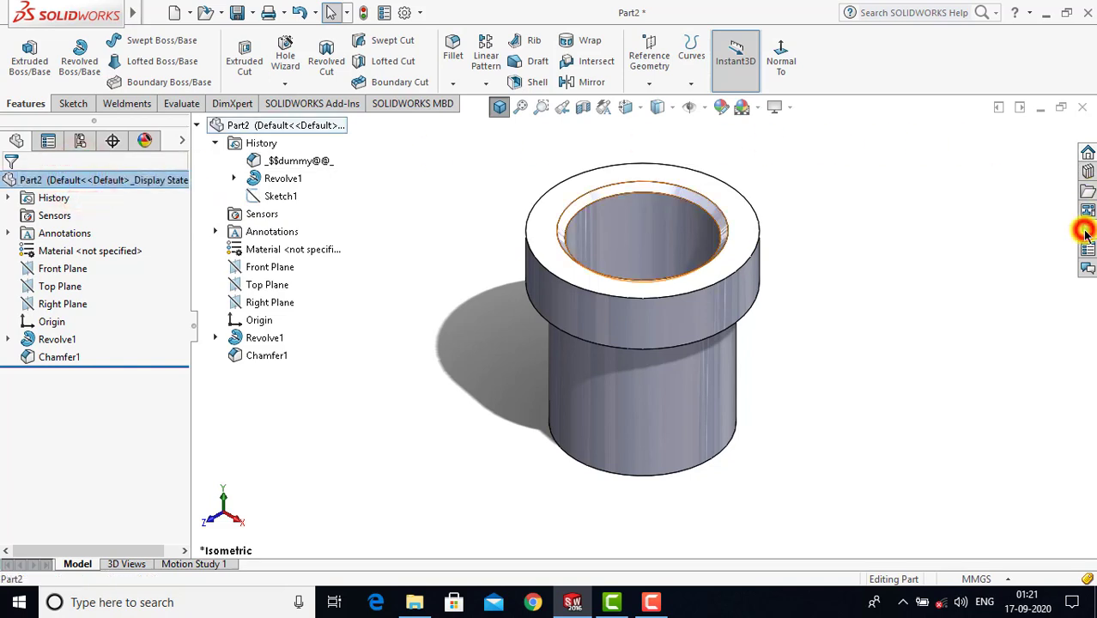
click(841, 152)
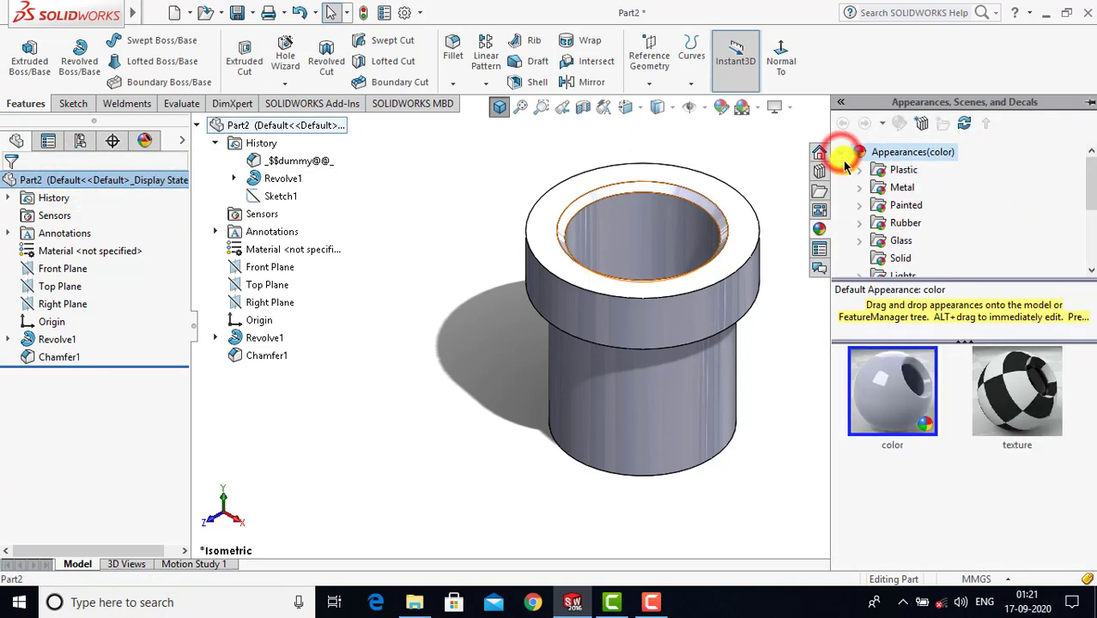
click(858, 171)
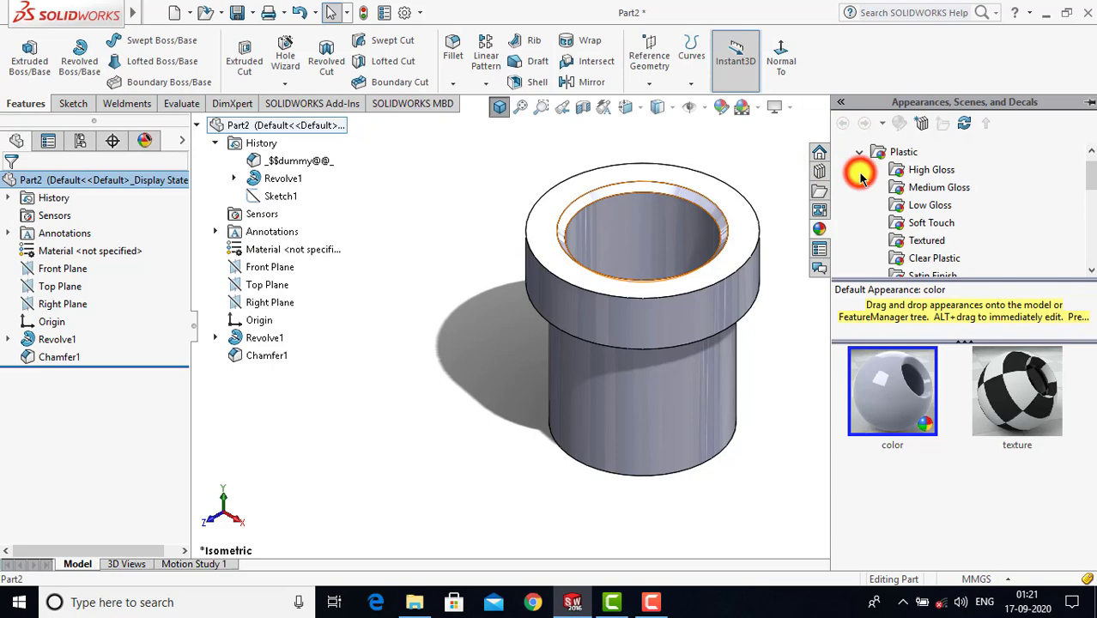
click(915, 189)
scroll(966, 424, down, 3)
mouse_move(966, 424)
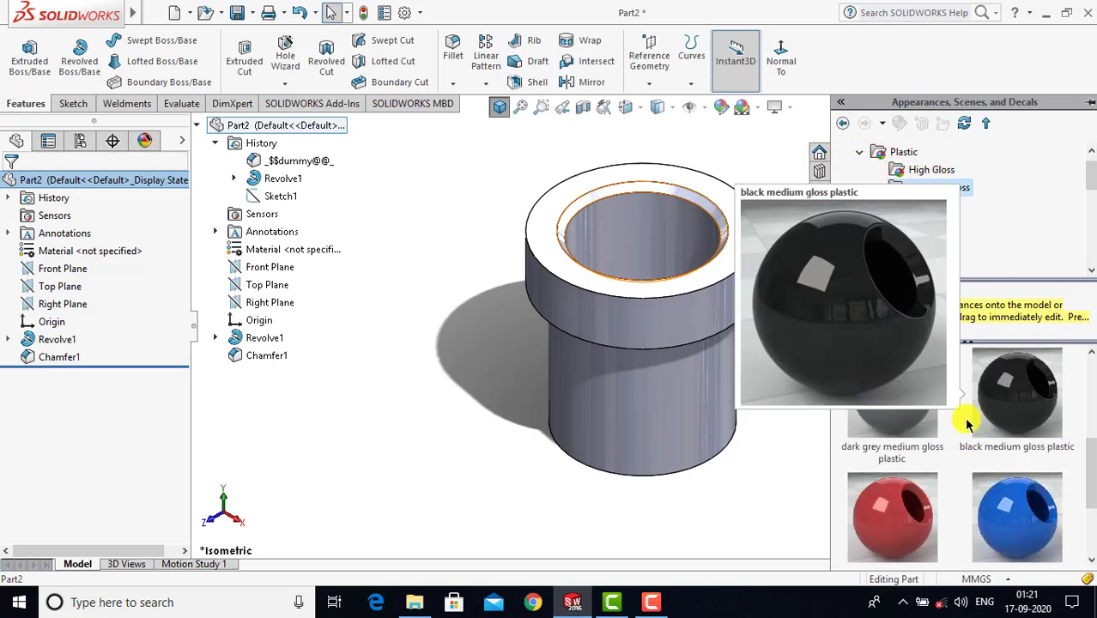
scroll(967, 424, down, 1)
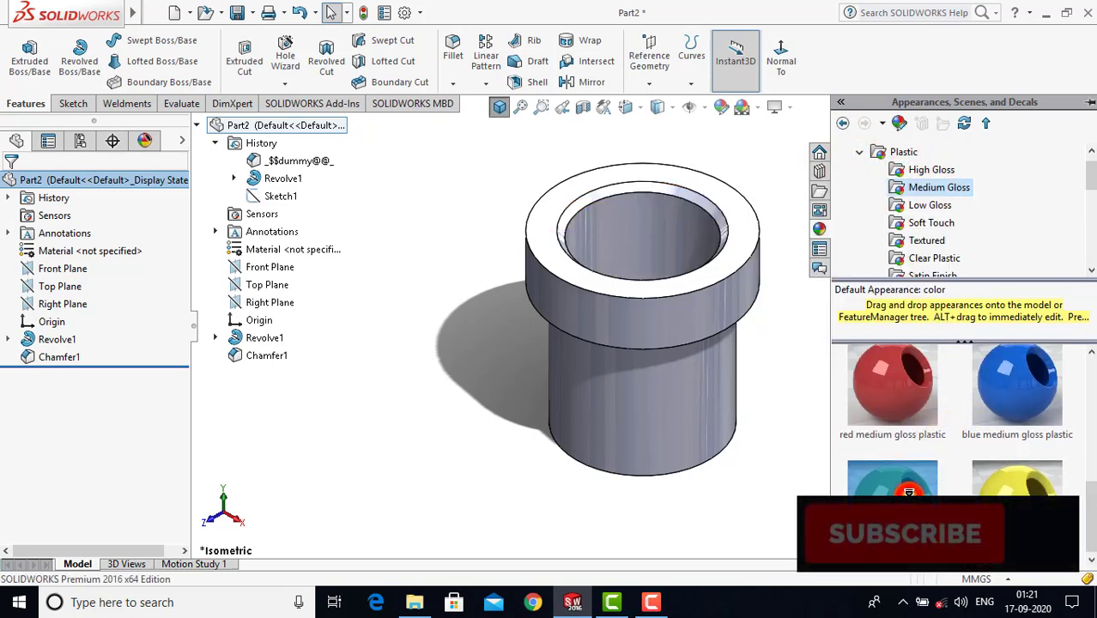
drag(908, 491, 690, 408)
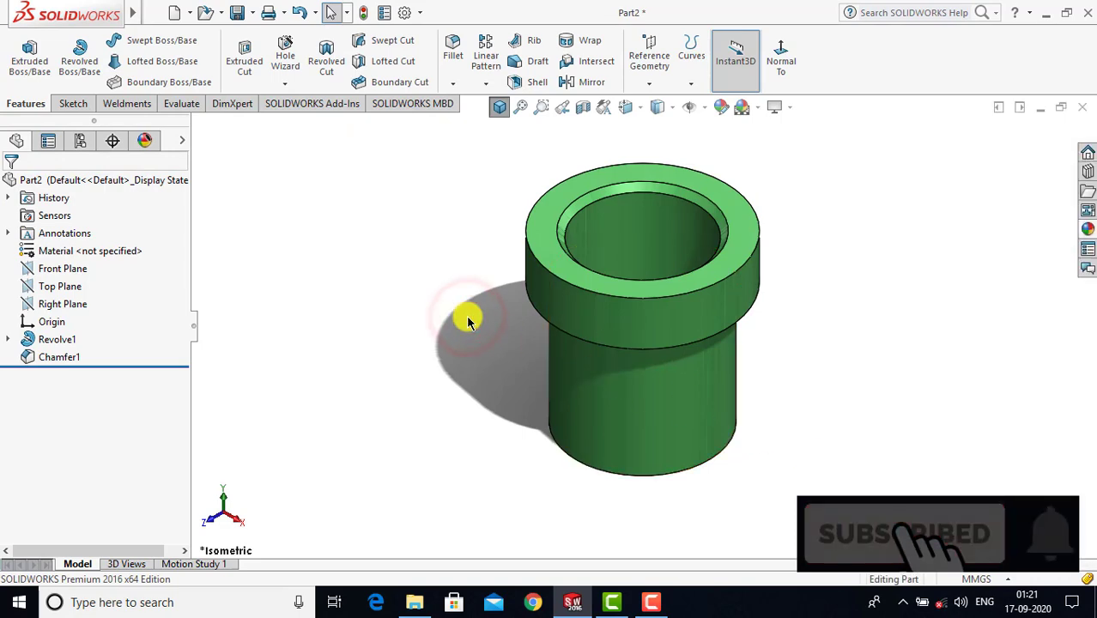
- Save the part as "retainer" in the Handwash dispenser folder and close it
click(239, 12)
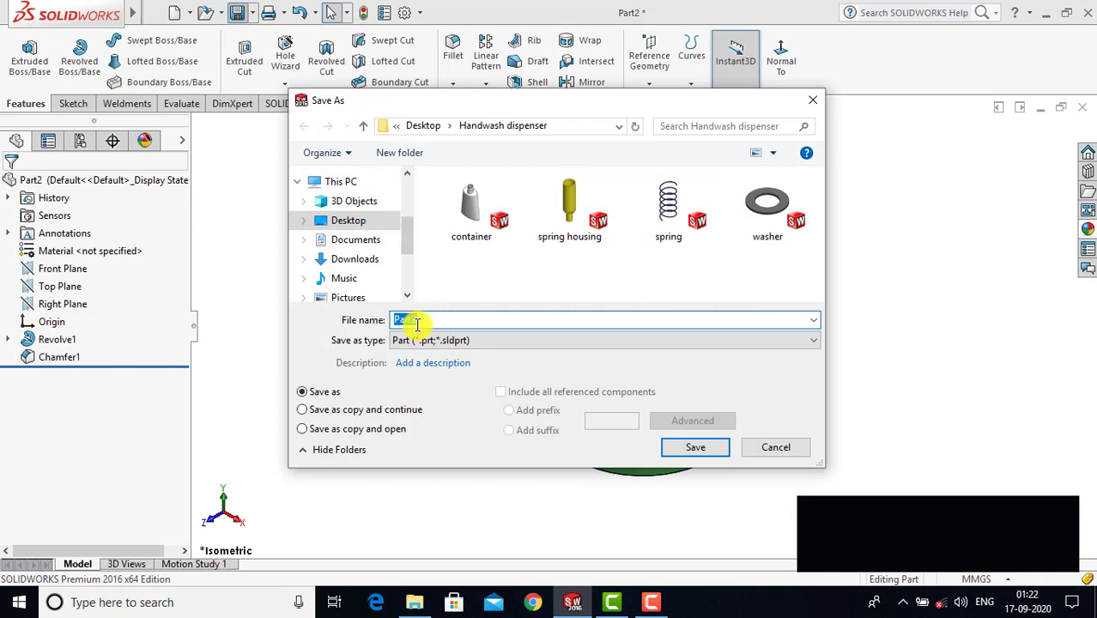
text(retainer)
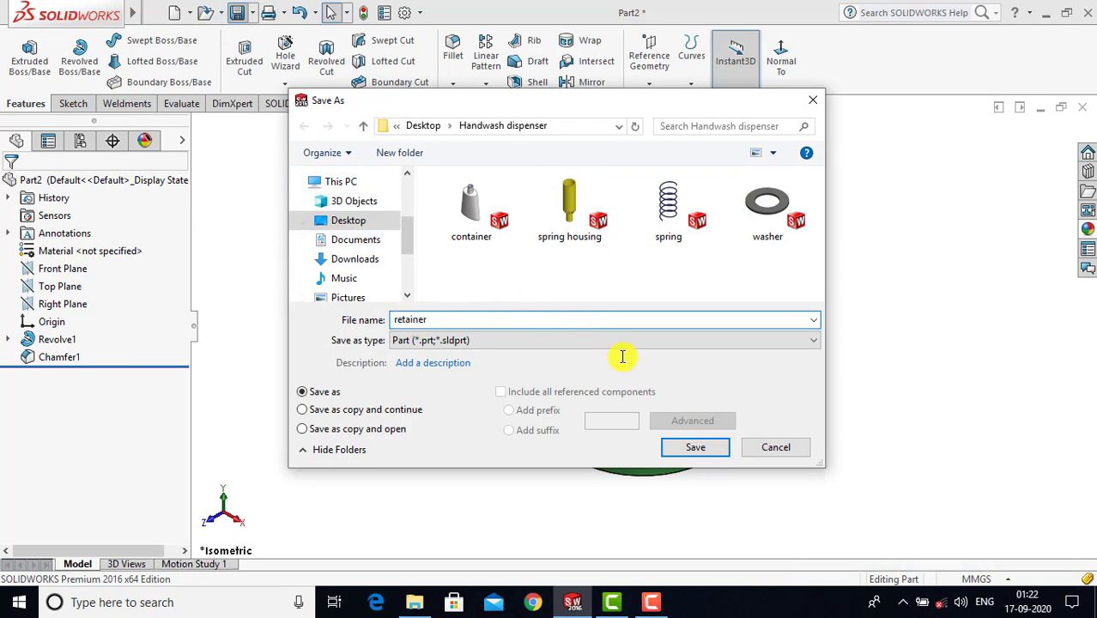
click(692, 447)
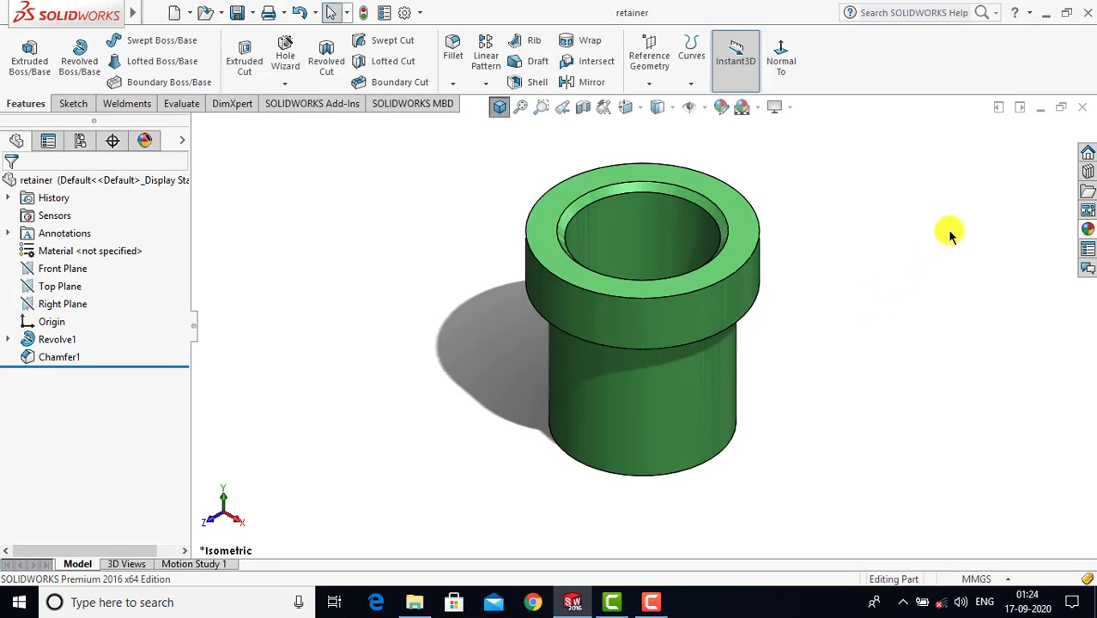
click(1077, 109)
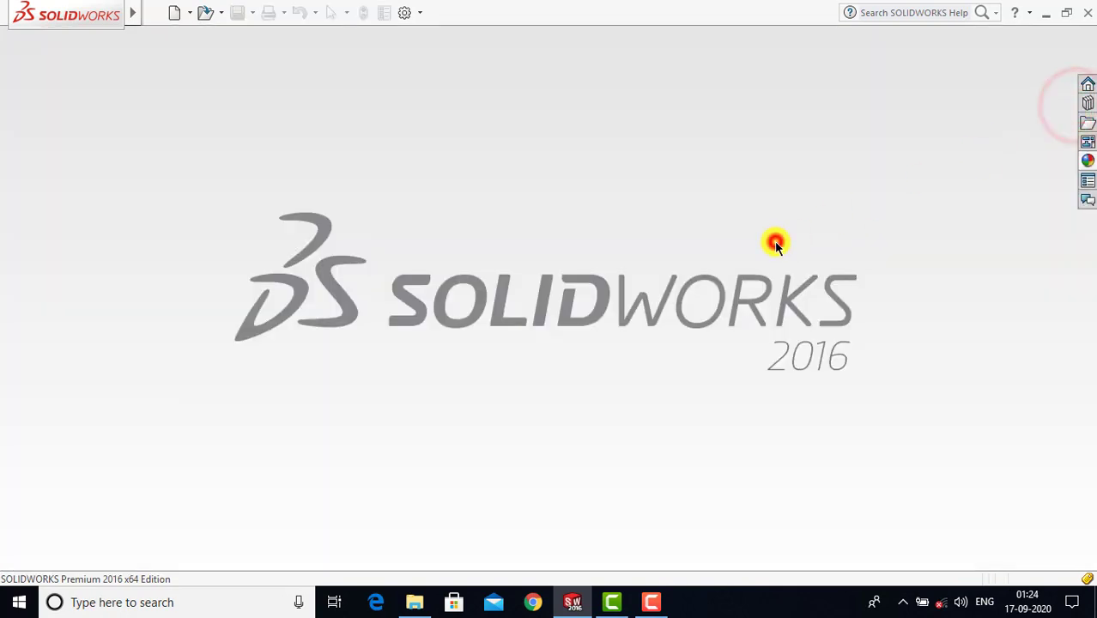
- Create a new part document and set its background scene to Plain White
click(181, 17)
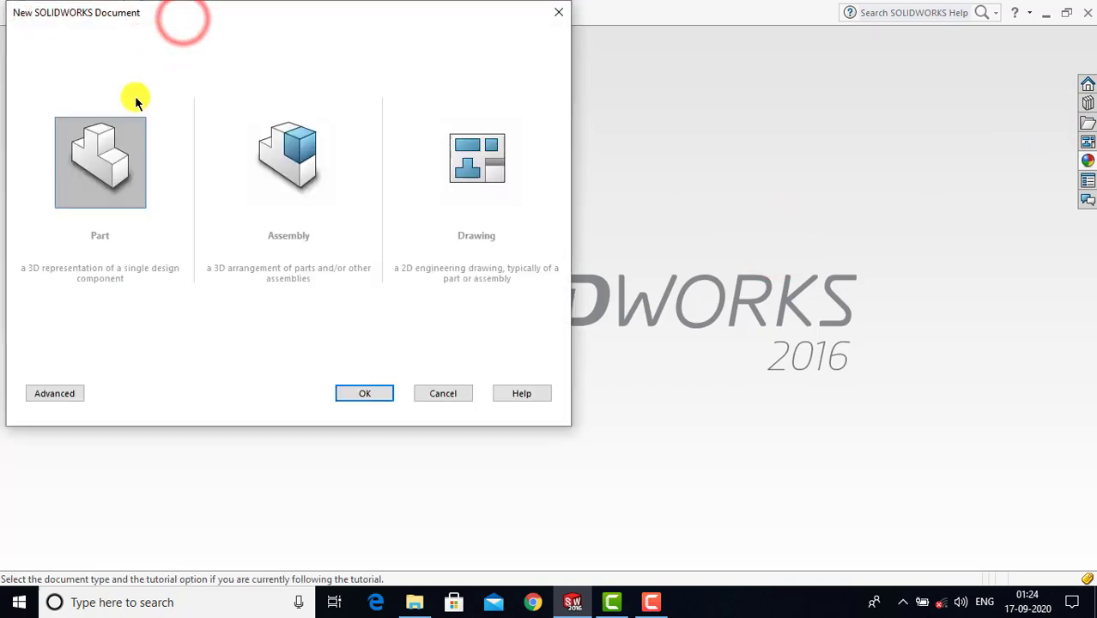
click(104, 152)
click(354, 394)
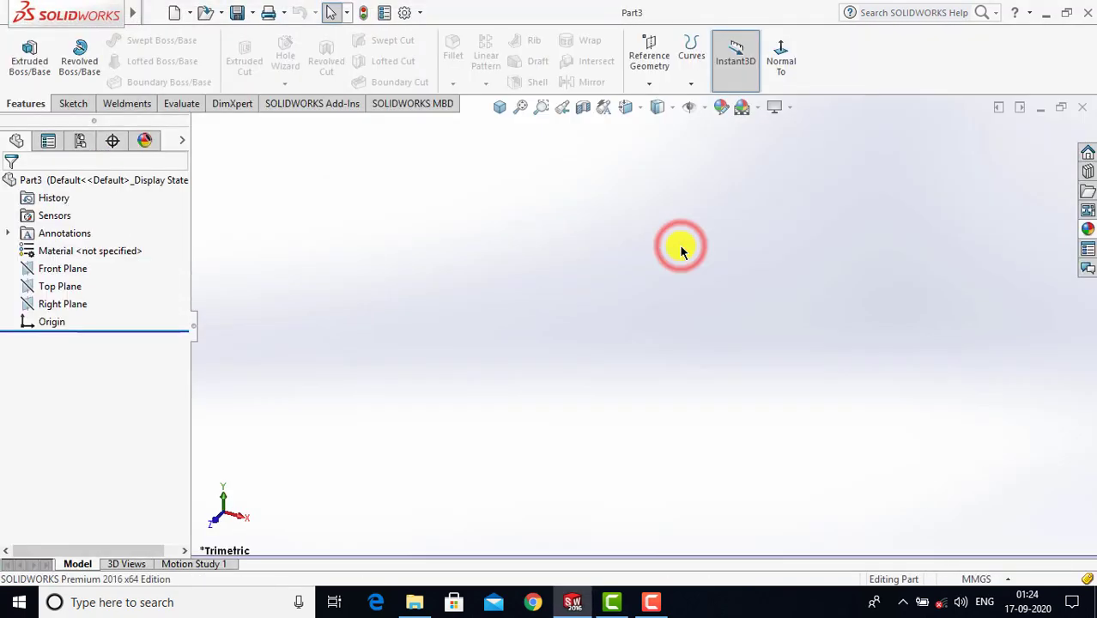
click(756, 108)
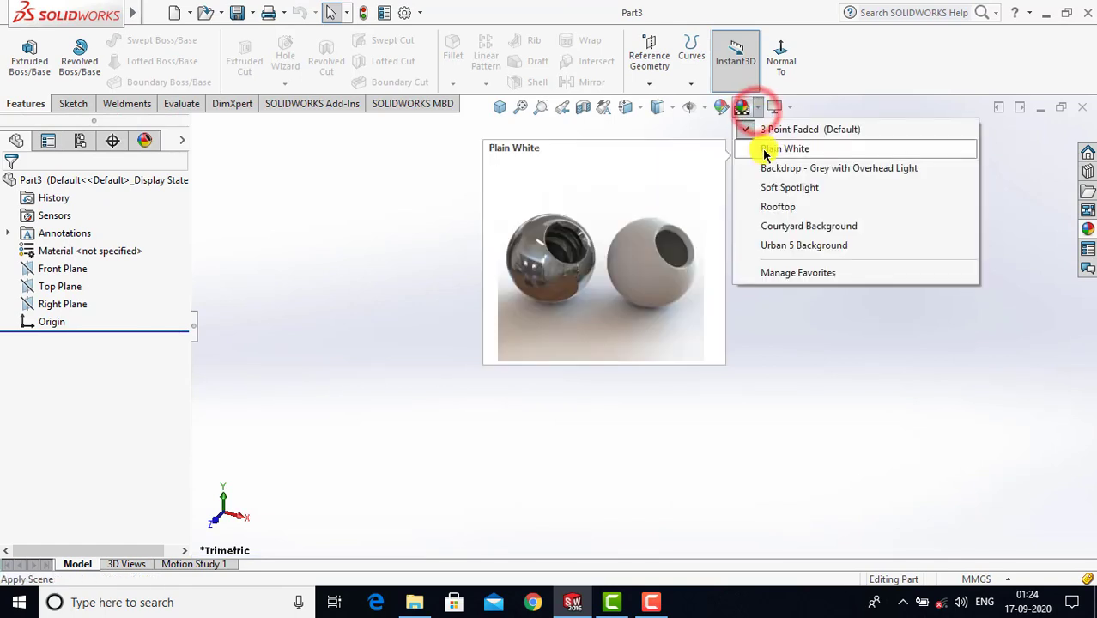
click(763, 148)
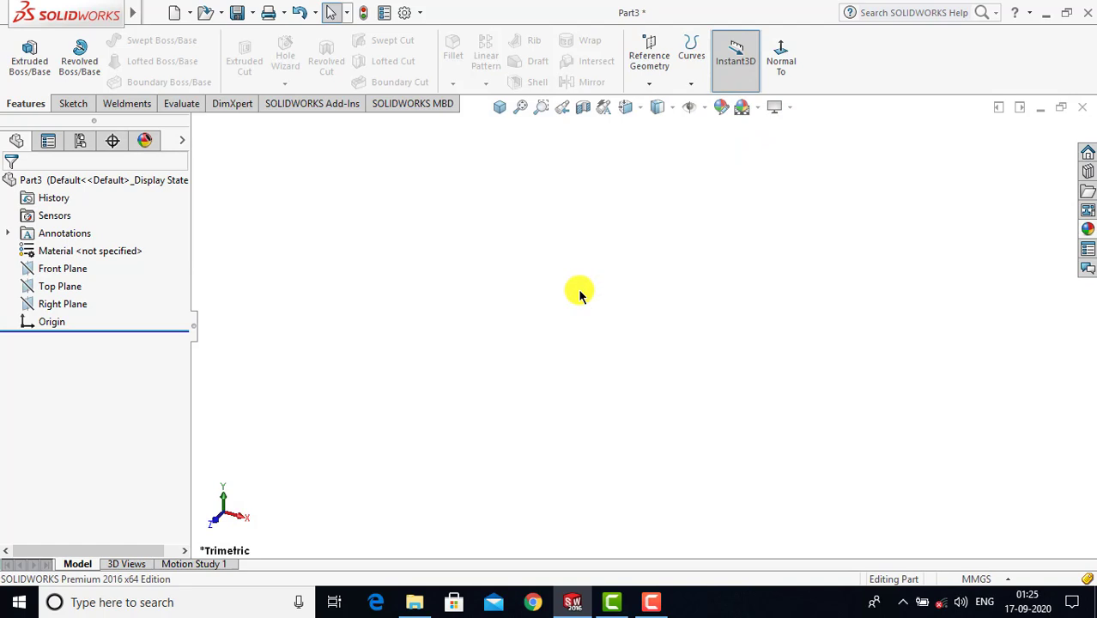
- Start a sketch on the Front Plane and draw a vertical construction centerline downward from the origin
click(73, 104)
click(24, 48)
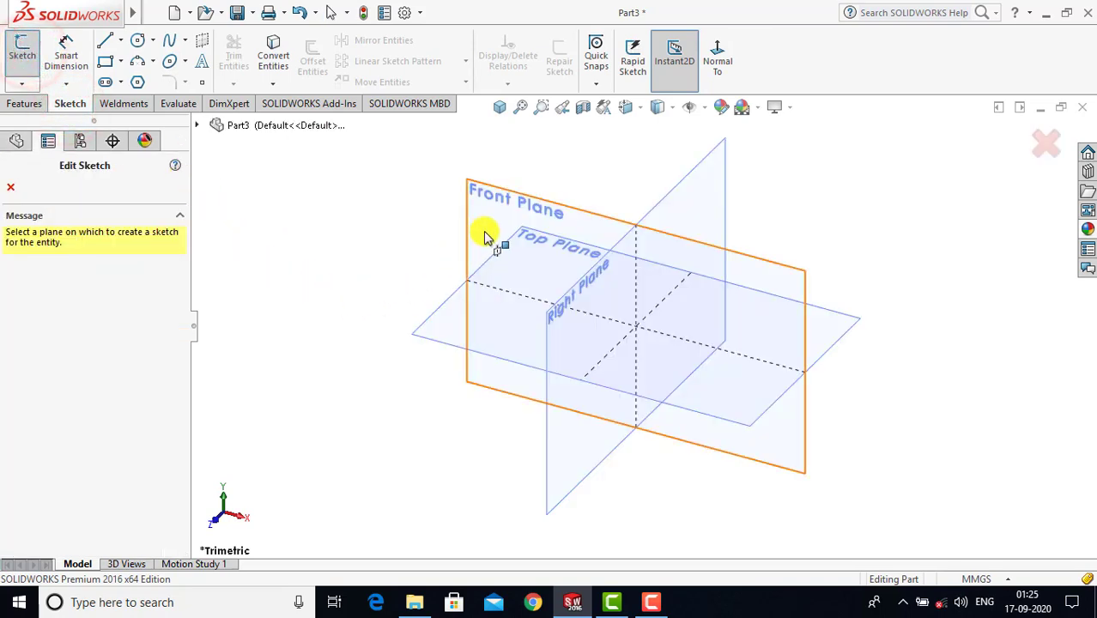
click(504, 199)
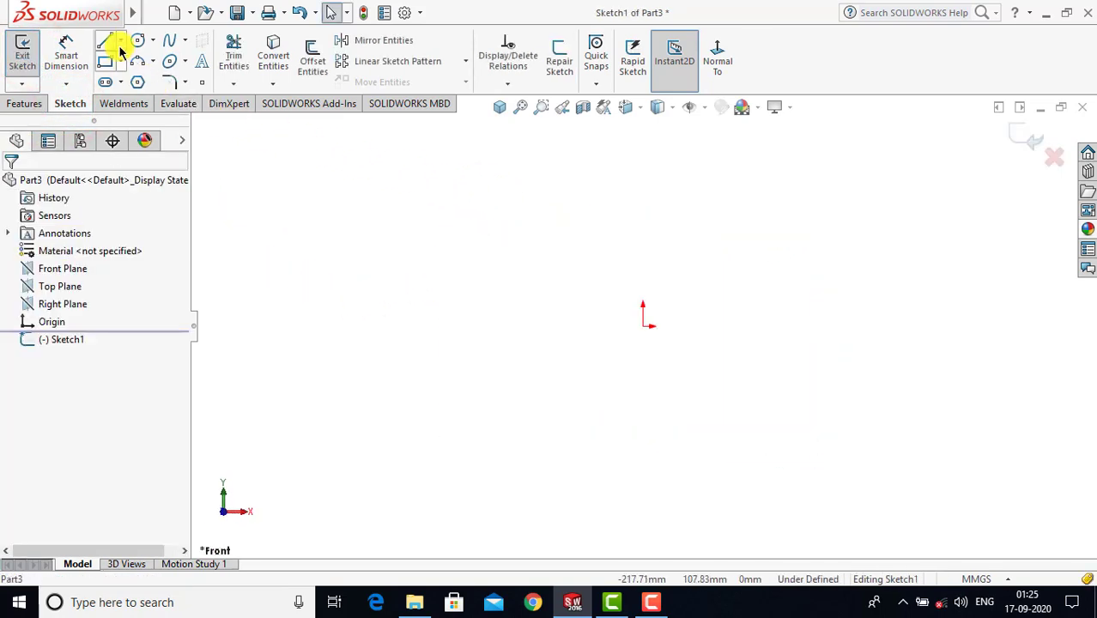
click(120, 41)
click(137, 80)
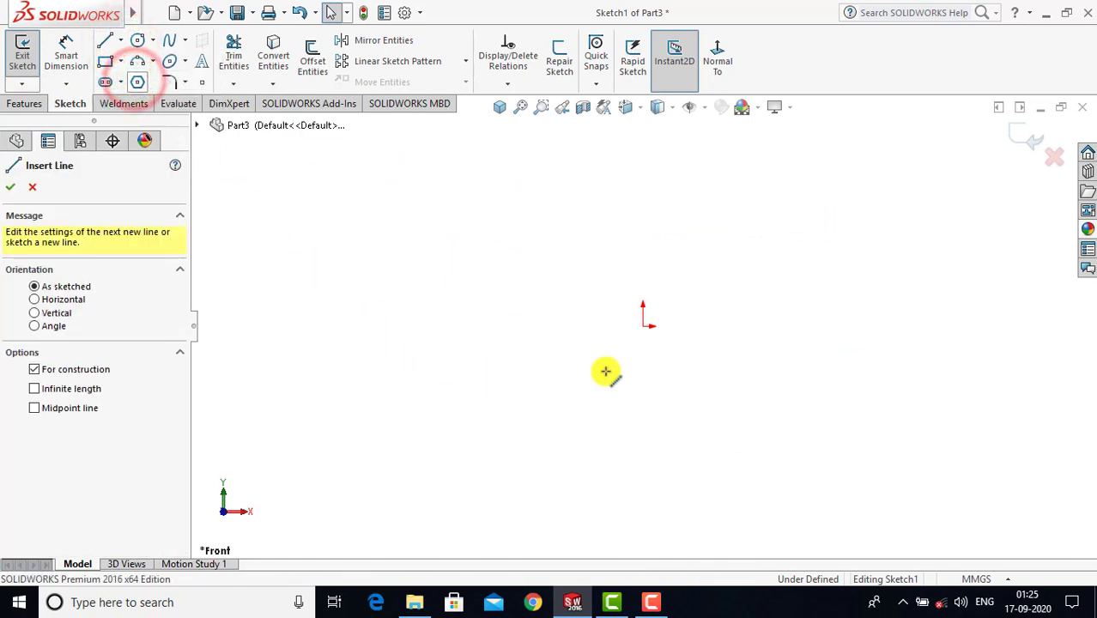
click(643, 326)
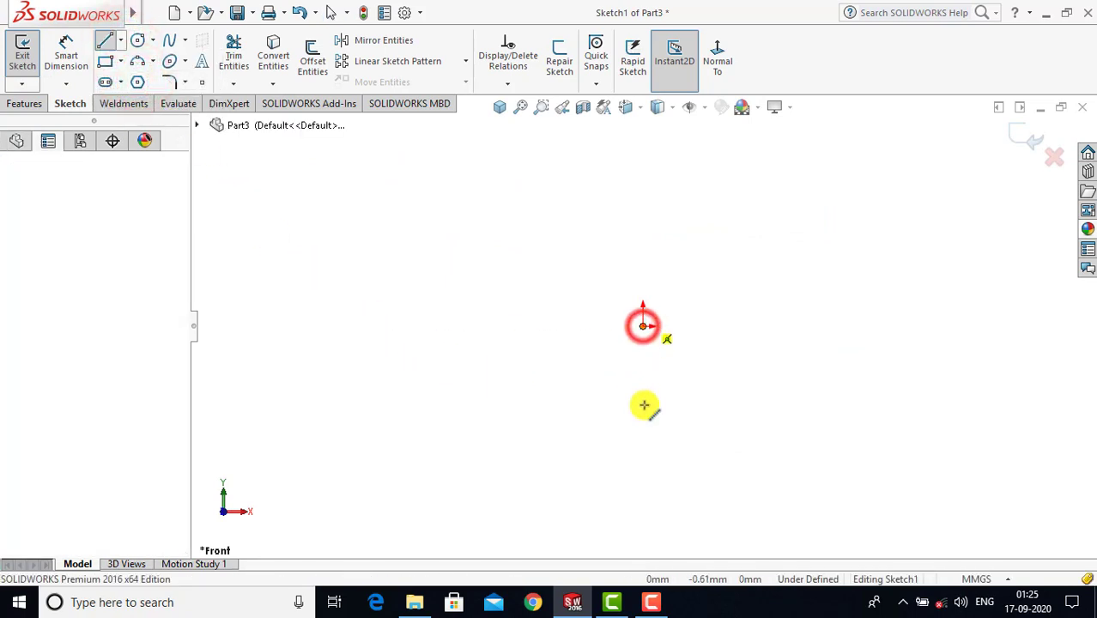
click(641, 471)
key(Escape)
scroll(643, 463, down, 2)
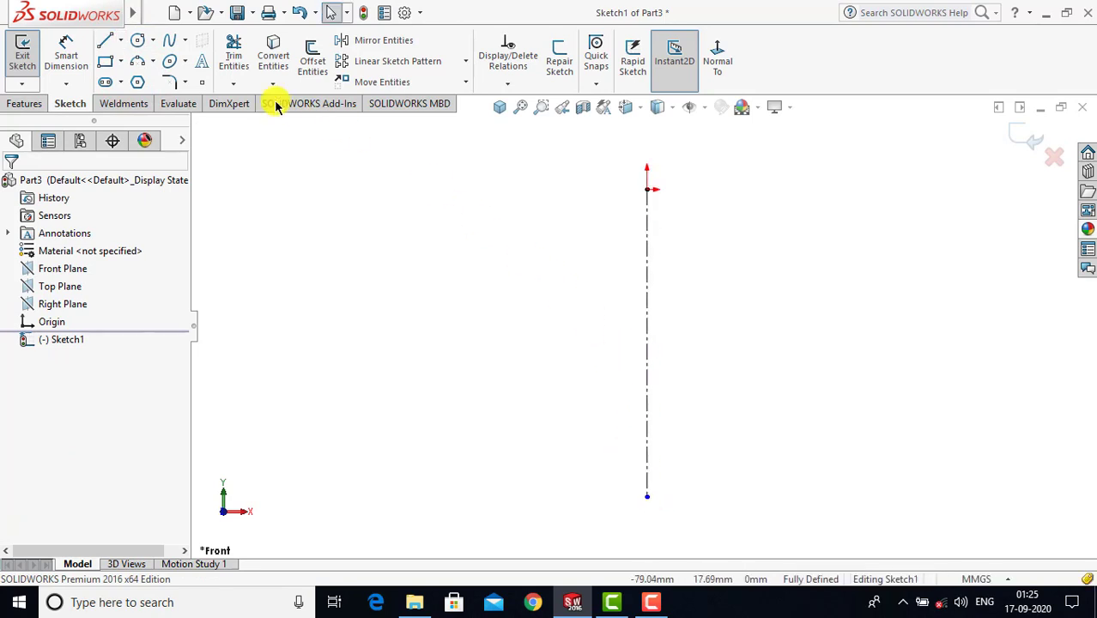
- Sketch a closed stepped profile beside the centerline, level with the origin, with sides about 26.6 mm high and a slanted outer edge about 22.2 mm long
click(103, 45)
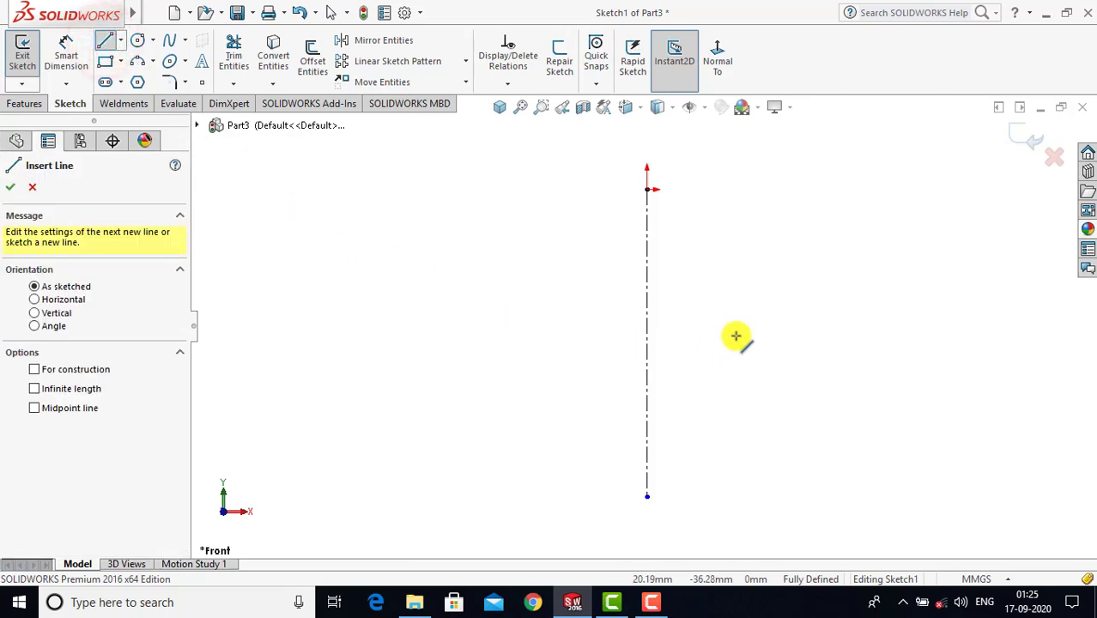
click(742, 301)
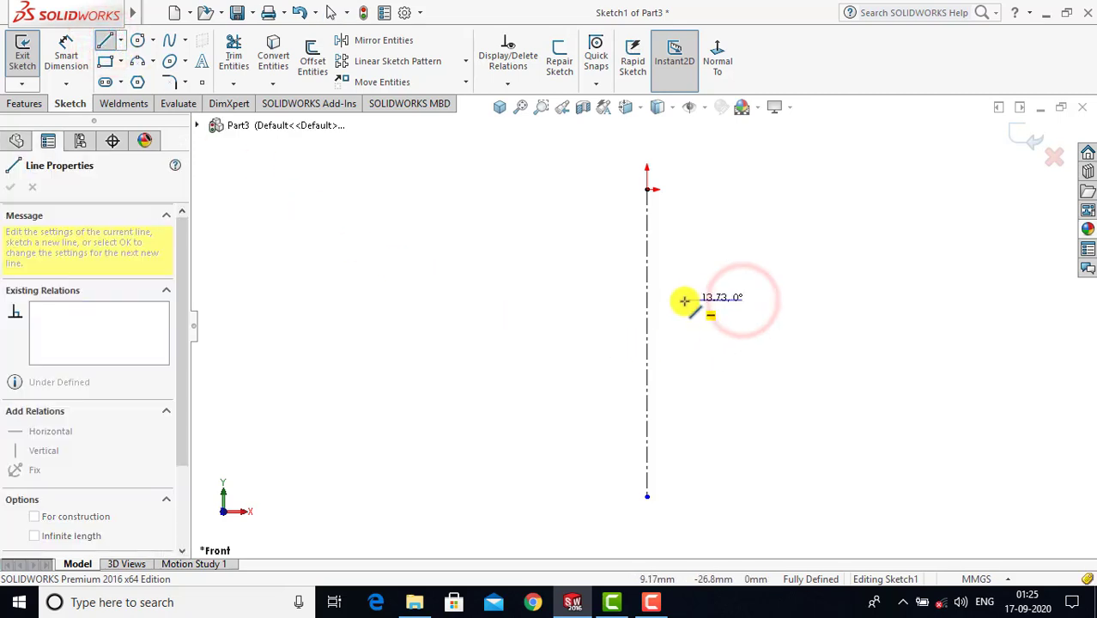
click(682, 300)
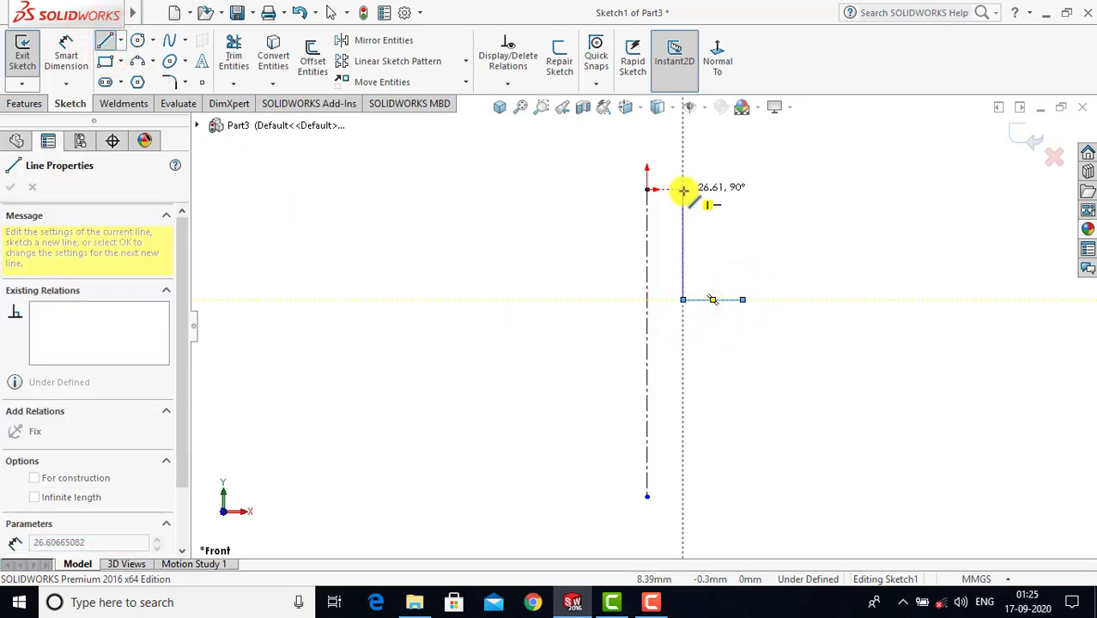
click(683, 189)
click(807, 189)
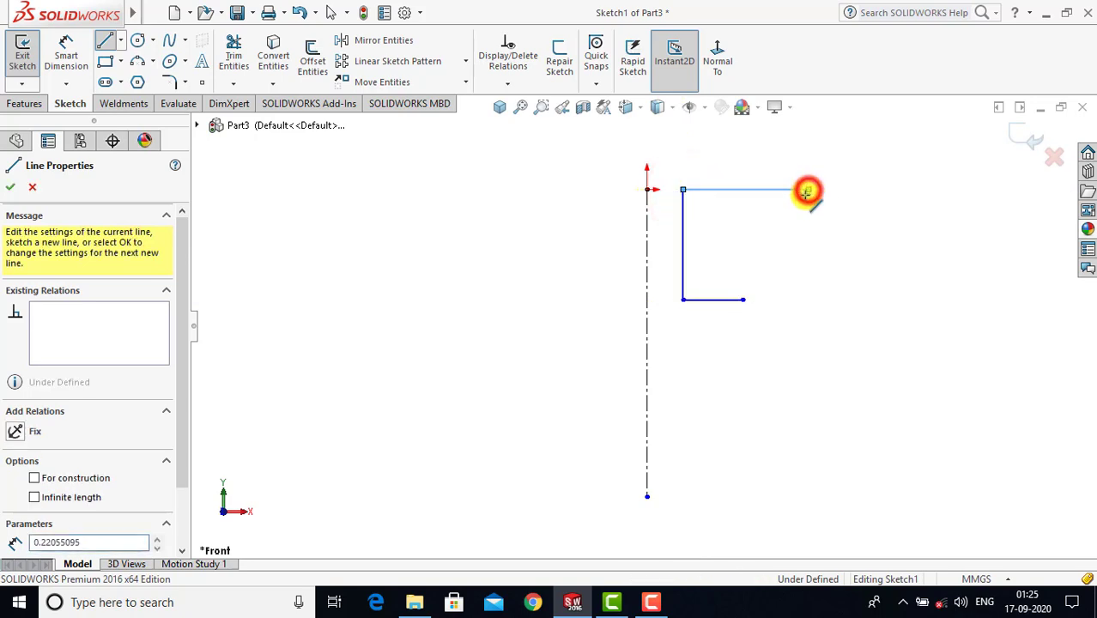
click(808, 300)
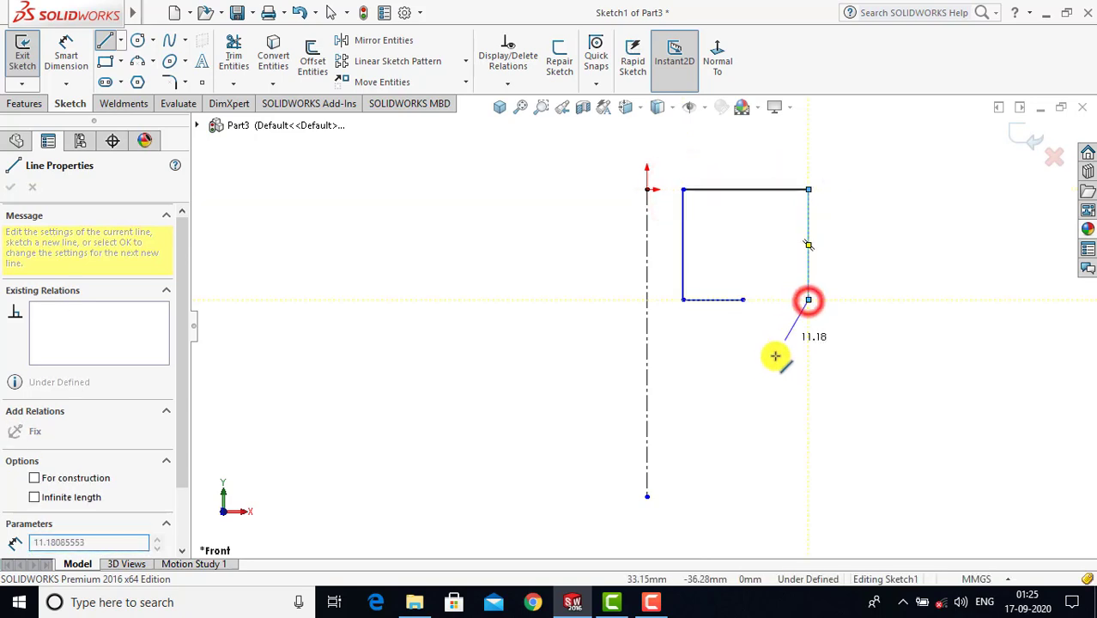
click(743, 392)
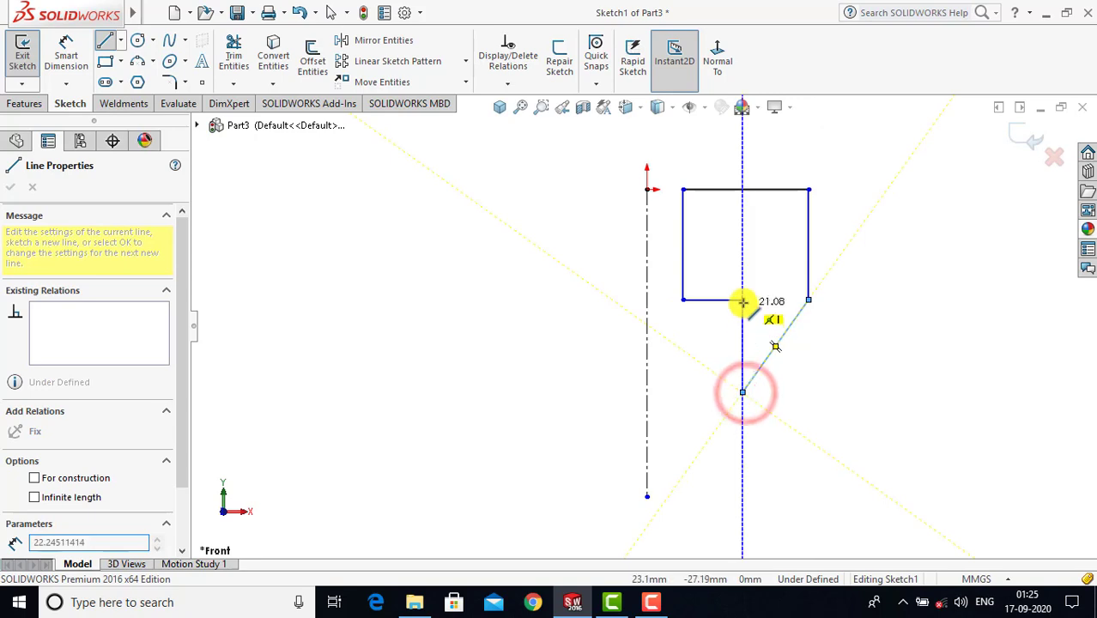
click(743, 299)
key(Escape)
scroll(720, 337, down, 2)
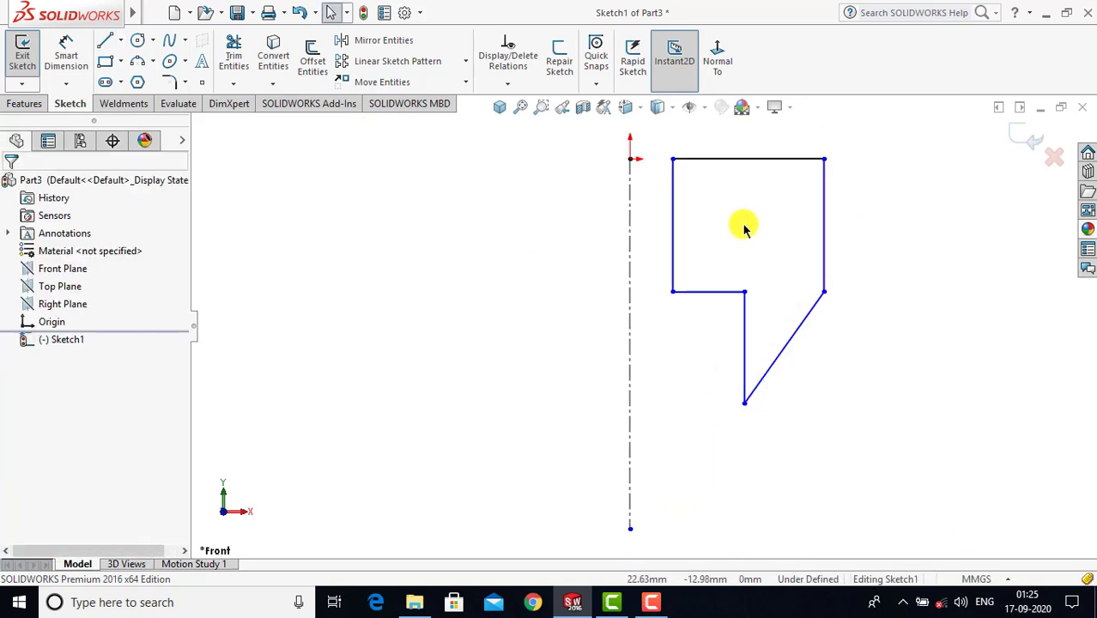
scroll(744, 228, up, 1)
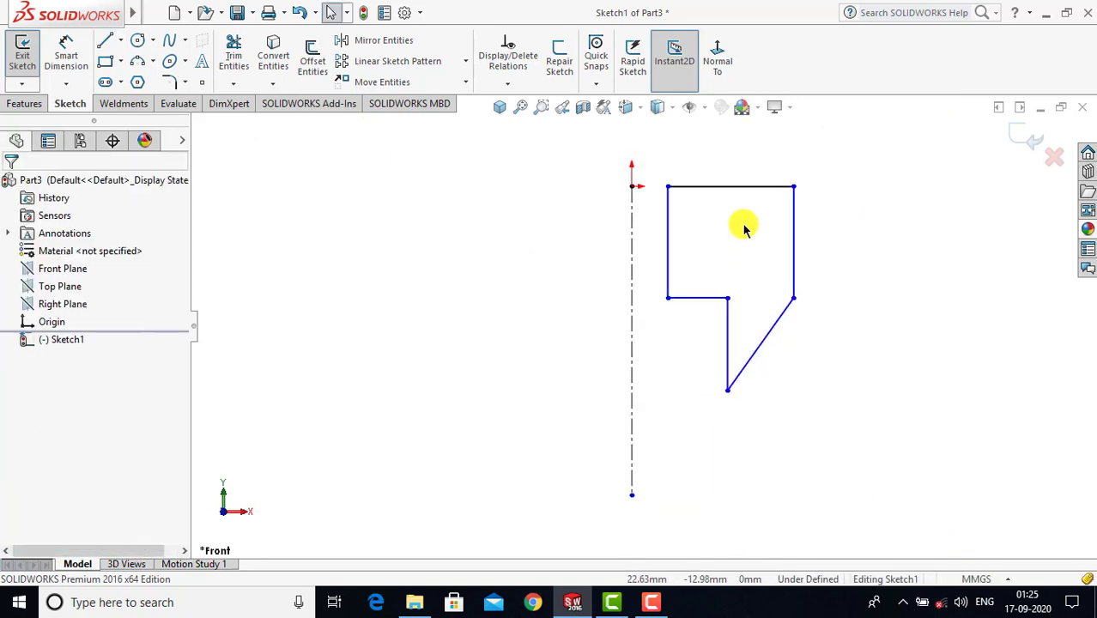
- Dimension the profile's upper inner vertical line at 2.5 mm from the centerline
click(66, 53)
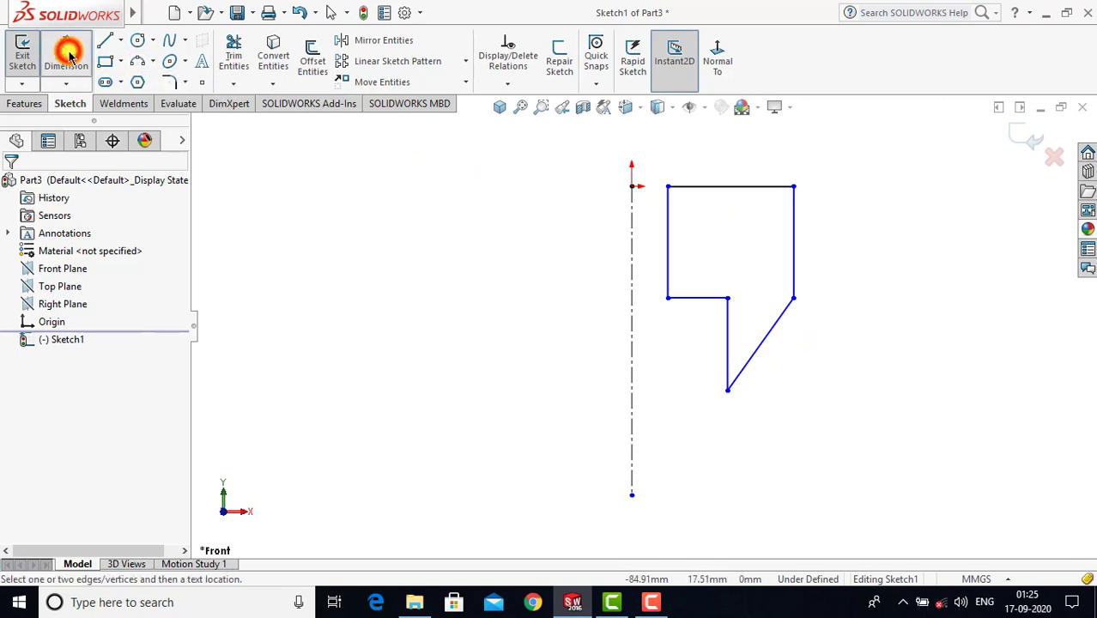
click(668, 273)
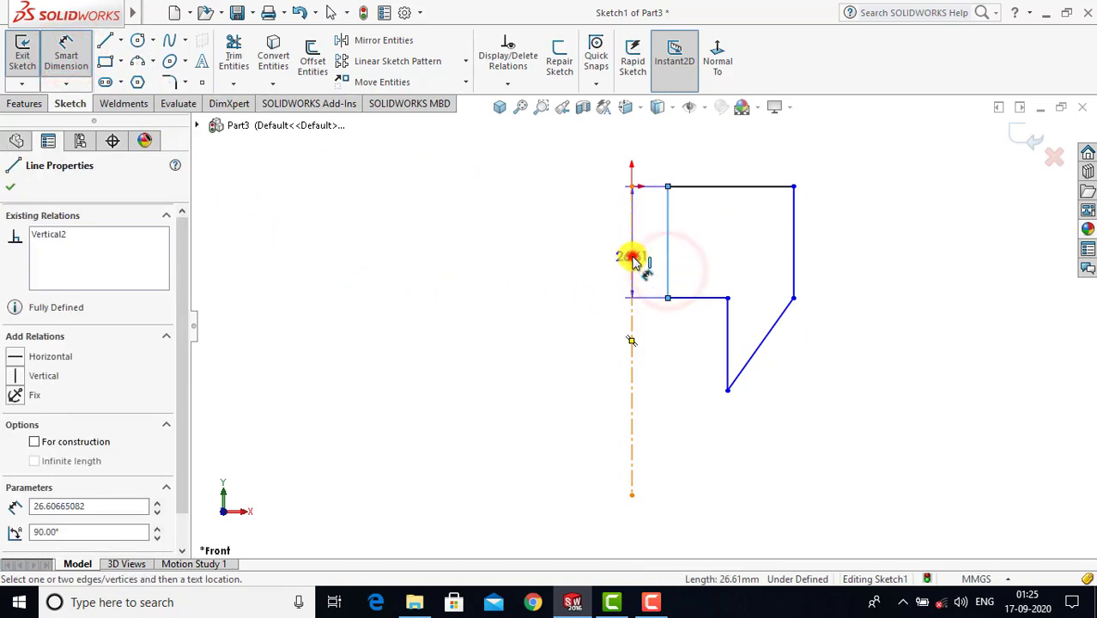
scroll(657, 271, up, 2)
click(651, 185)
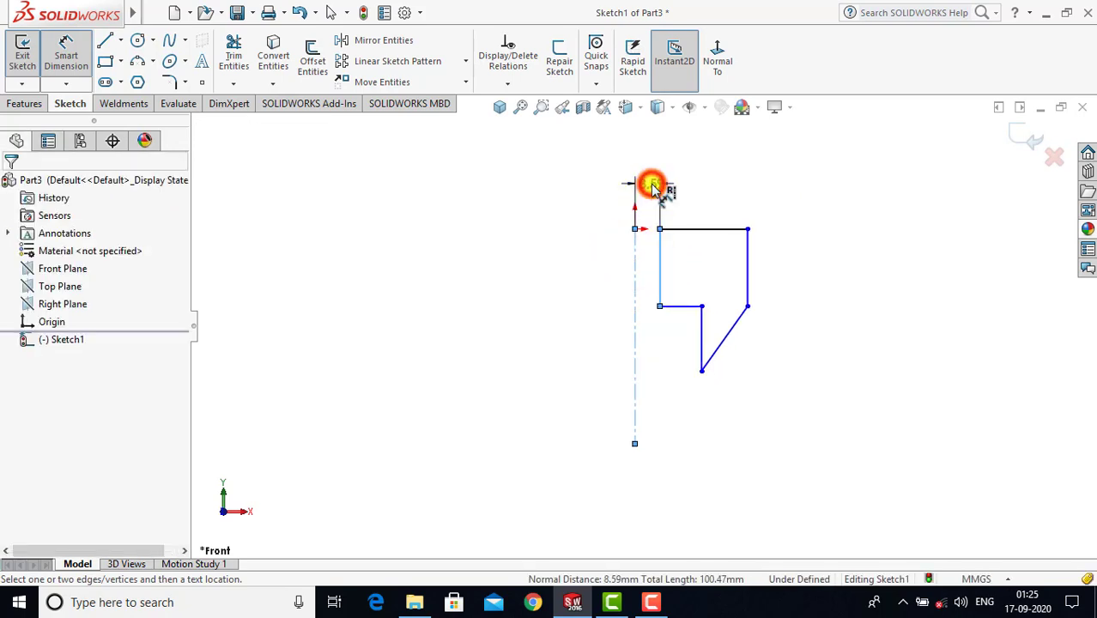
text(2.5)
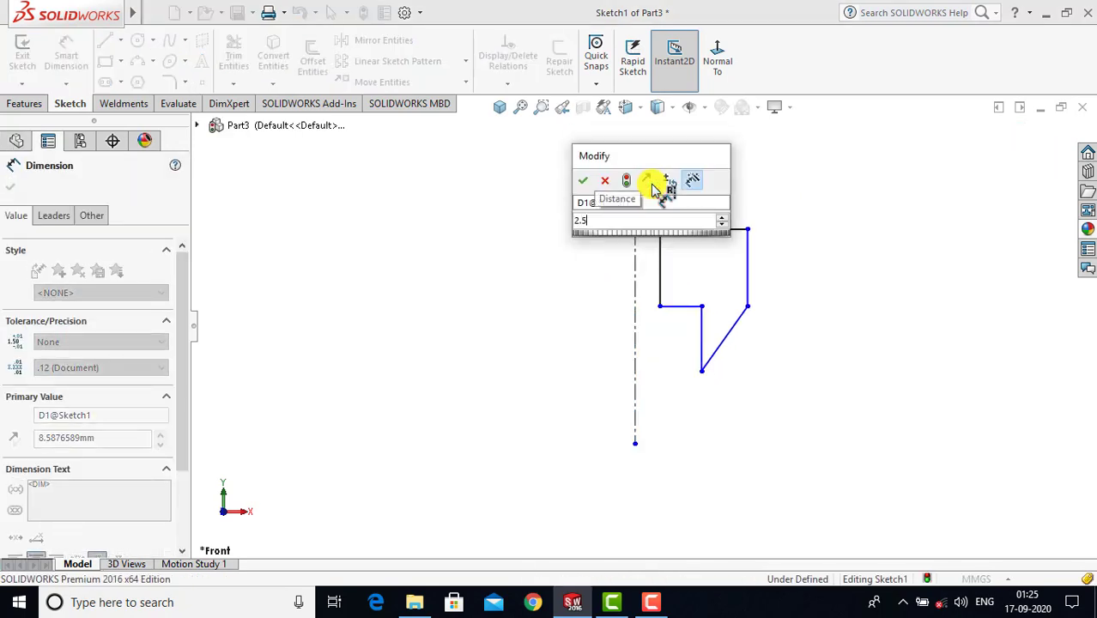
key(Return)
click(724, 189)
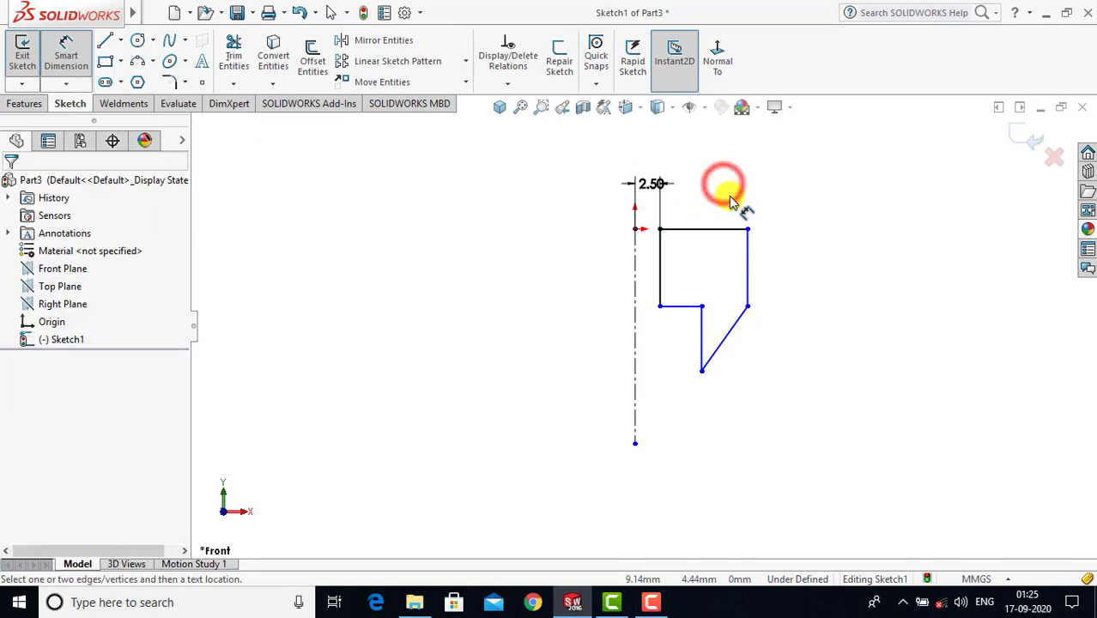
- Dimension the lower inner vertical line of the step at 4.5 mm from the centerline
click(702, 322)
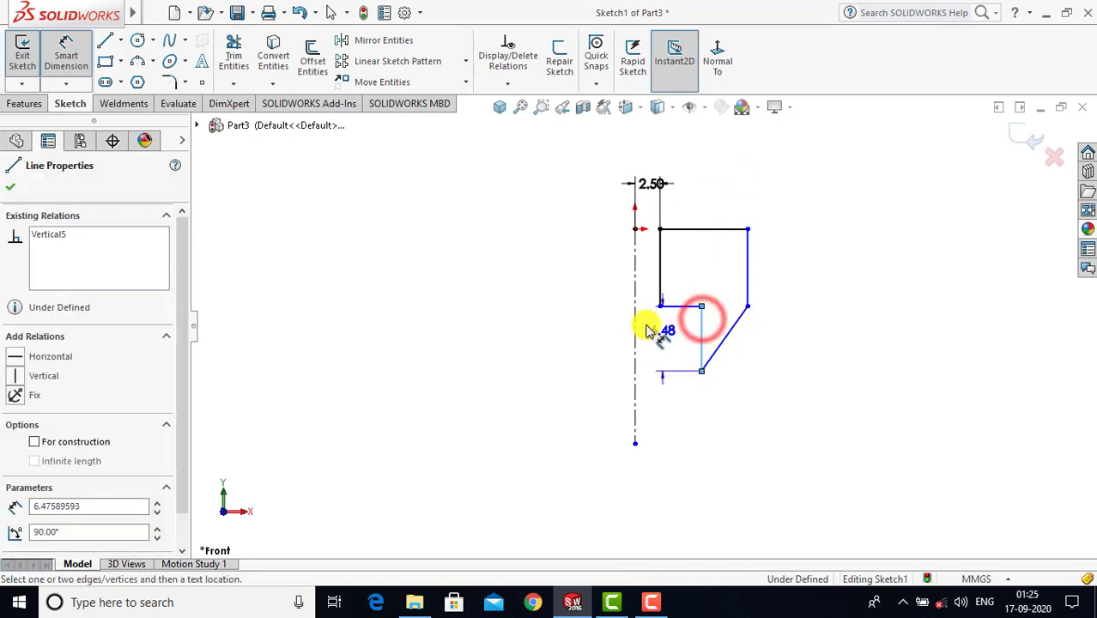
click(634, 318)
click(669, 381)
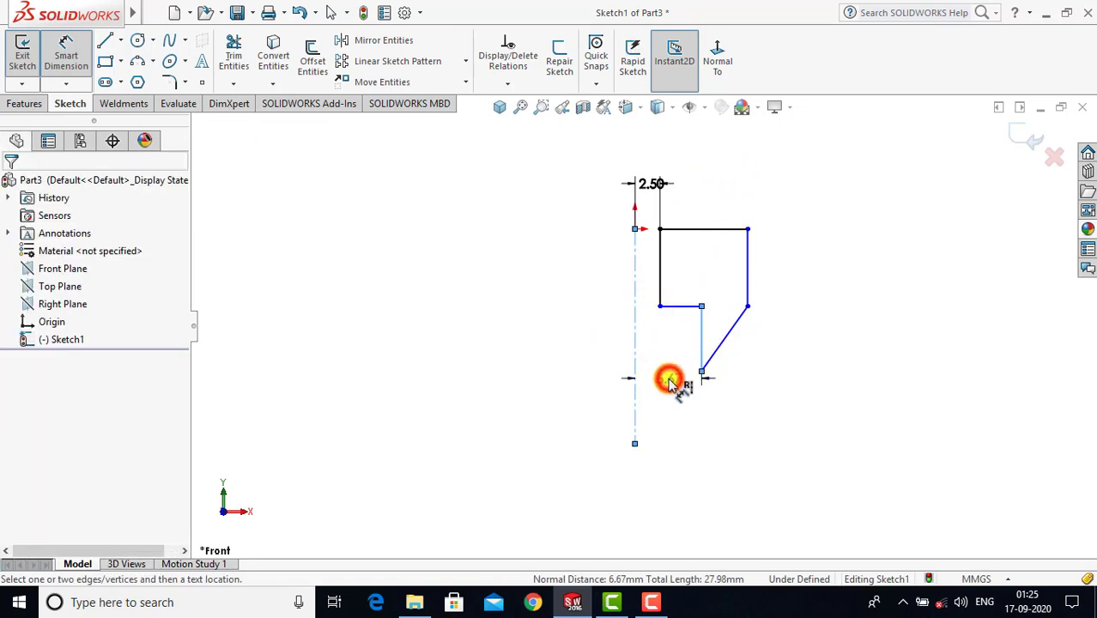
text(4.5)
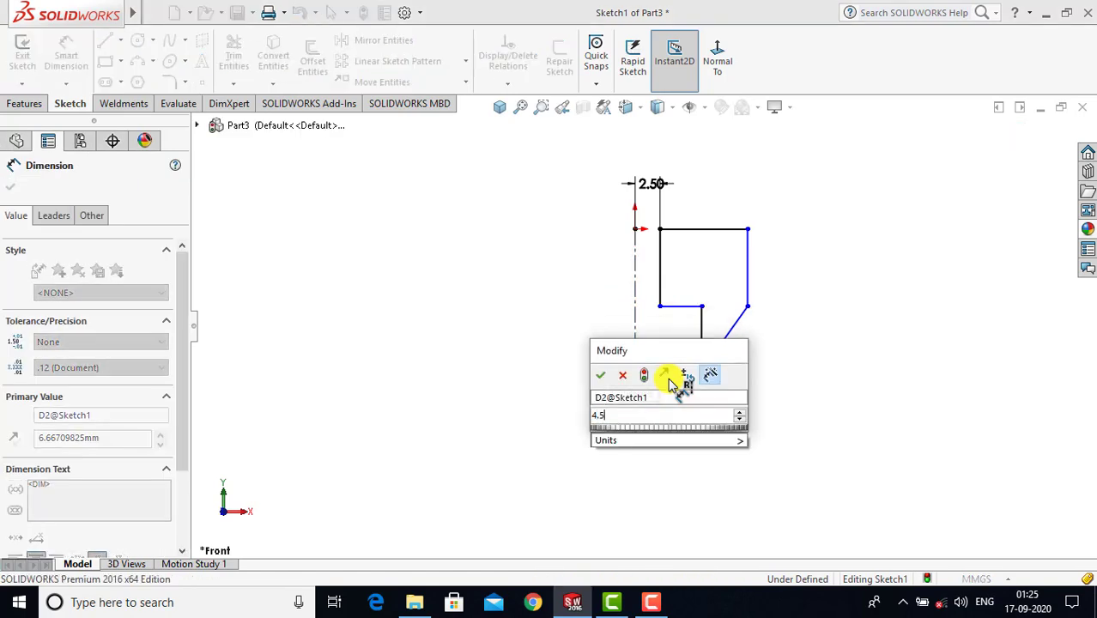
key(Return)
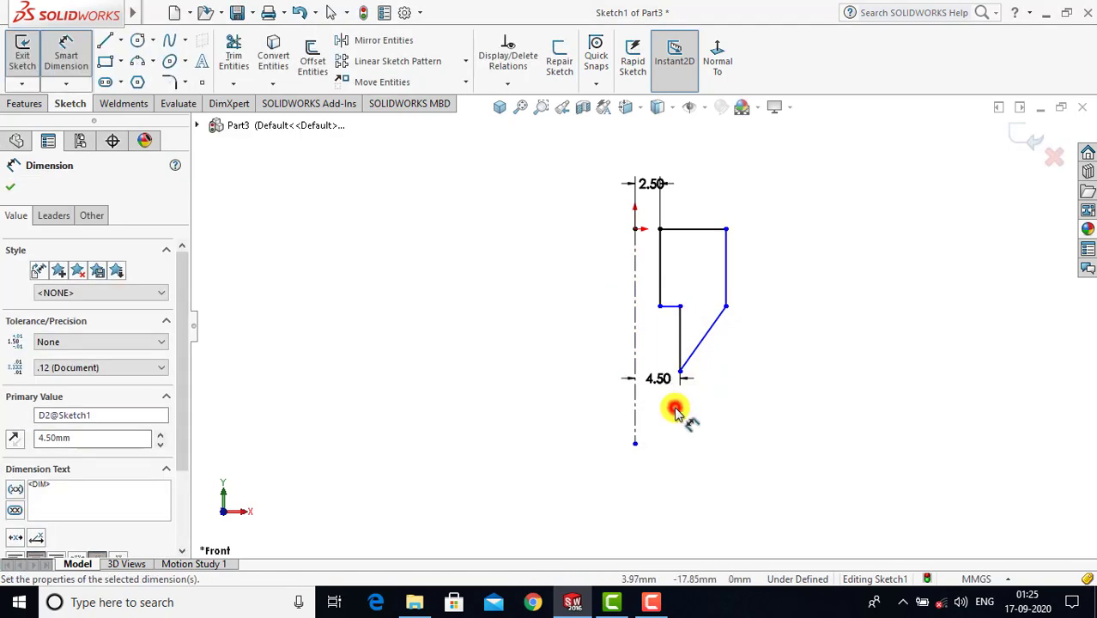
click(673, 408)
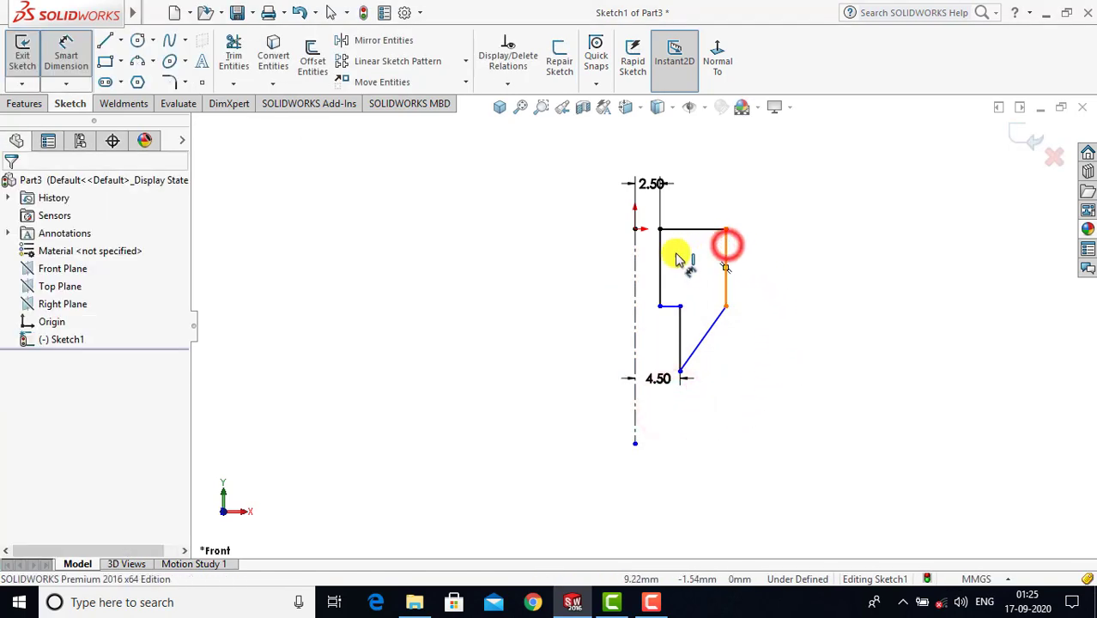
- Dimension the profile's outer vertical line at 6.5 mm from the centerline
click(726, 247)
click(637, 252)
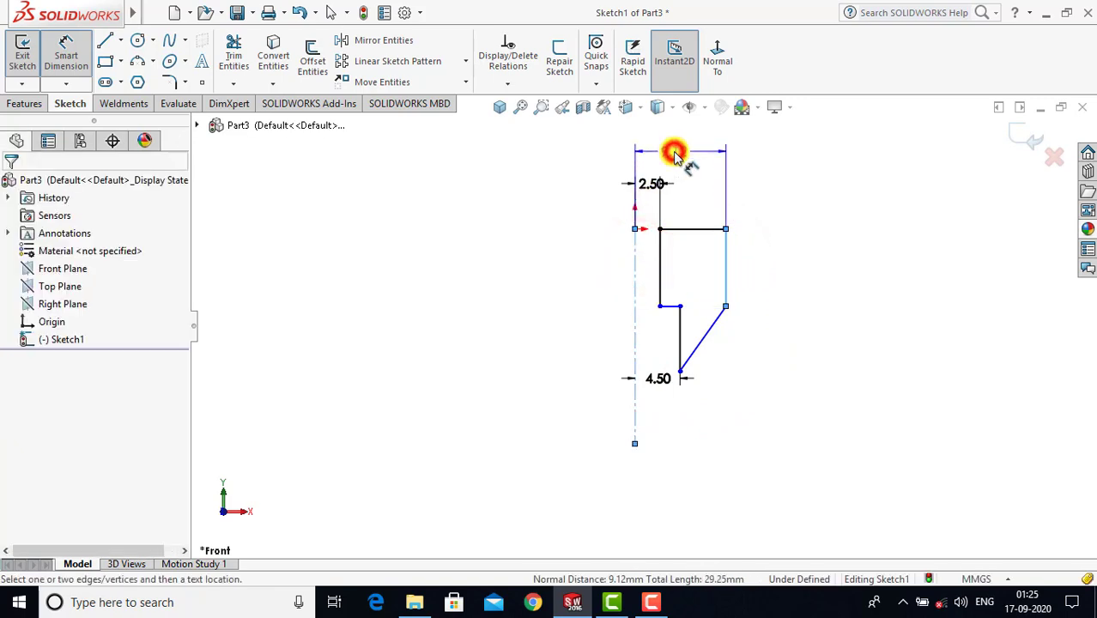
click(673, 155)
text(6.5)
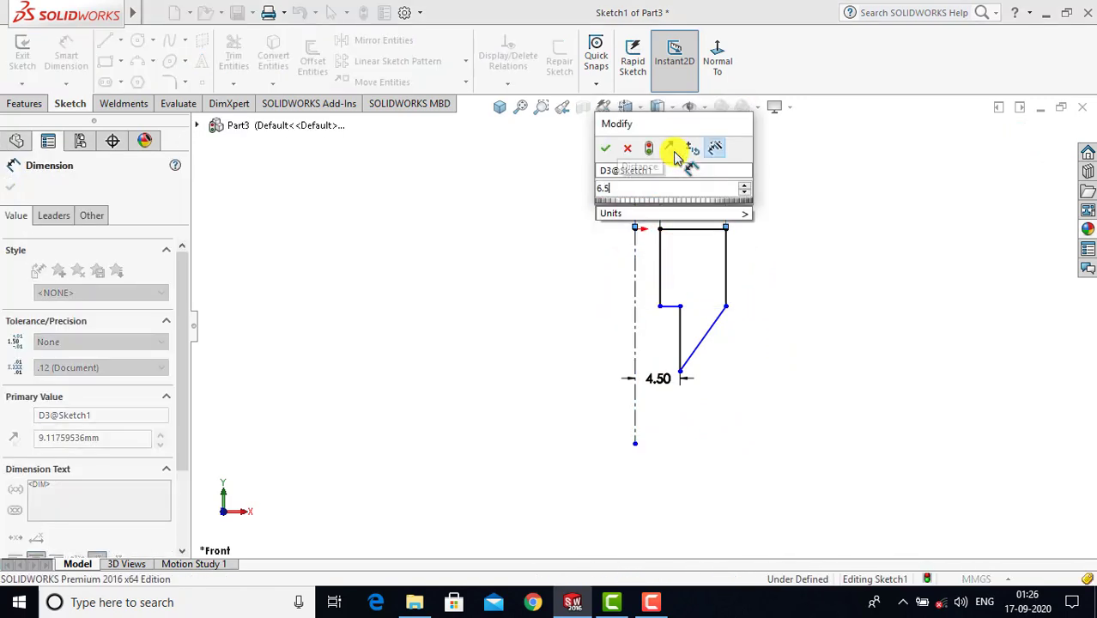
key(Return)
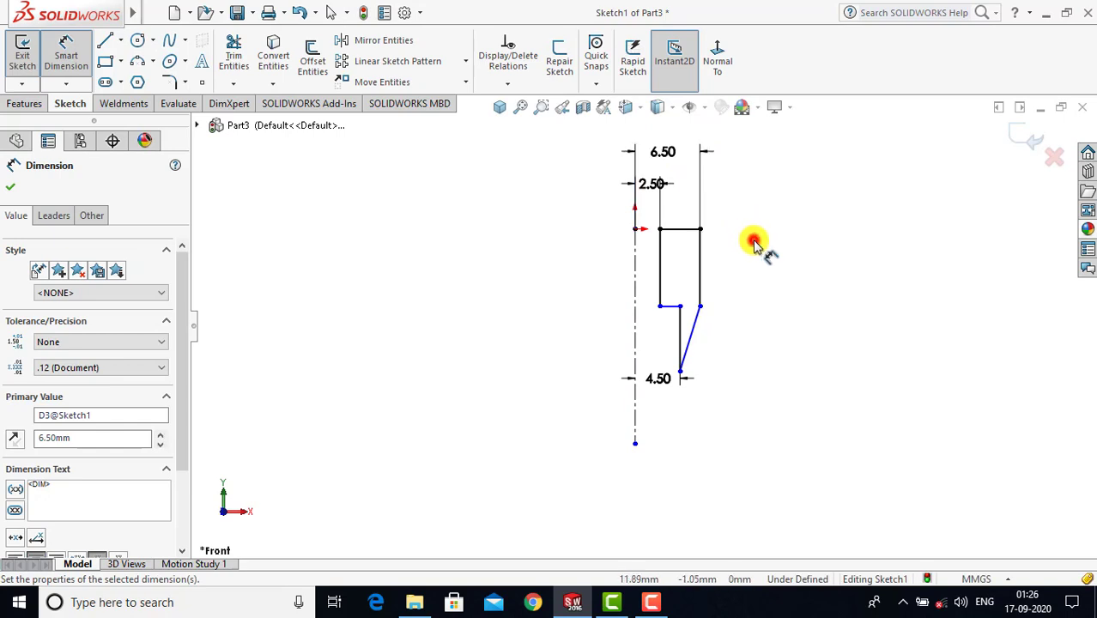
click(753, 243)
- Set the length of the profile's upper inner vertical line to 9 mm
scroll(684, 249, down, 1)
scroll(678, 266, down, 1)
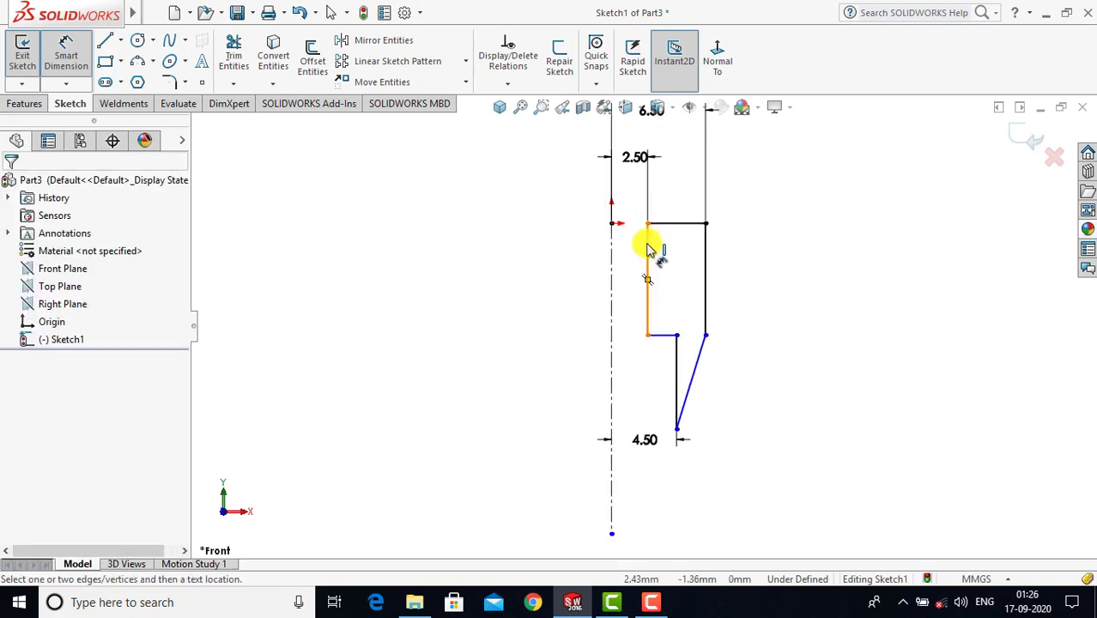
click(648, 249)
click(540, 274)
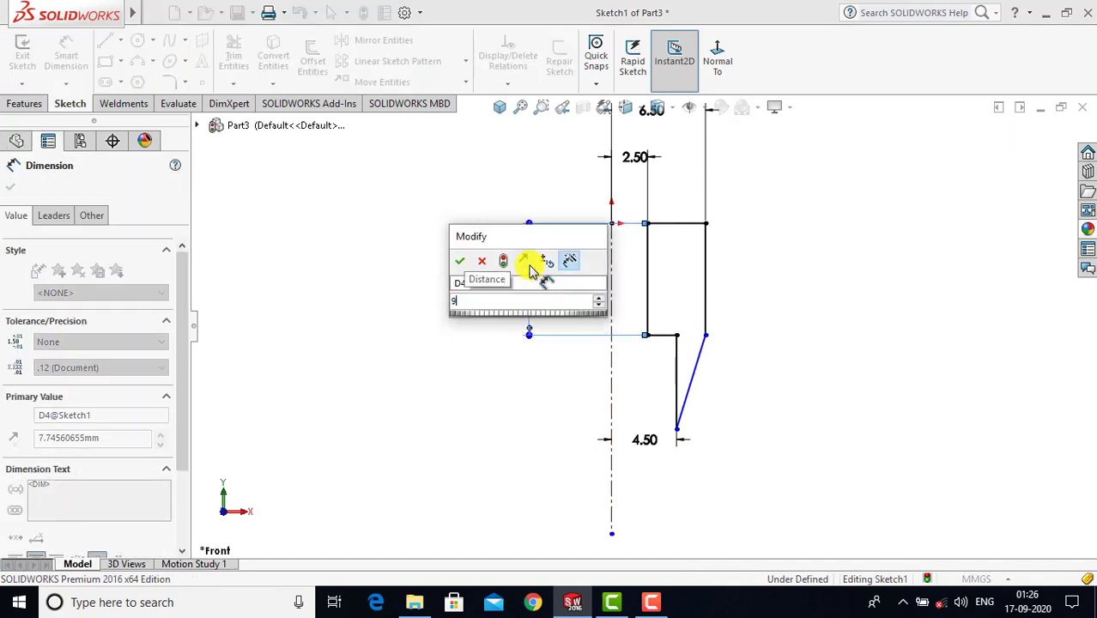
key(Return)
click(534, 402)
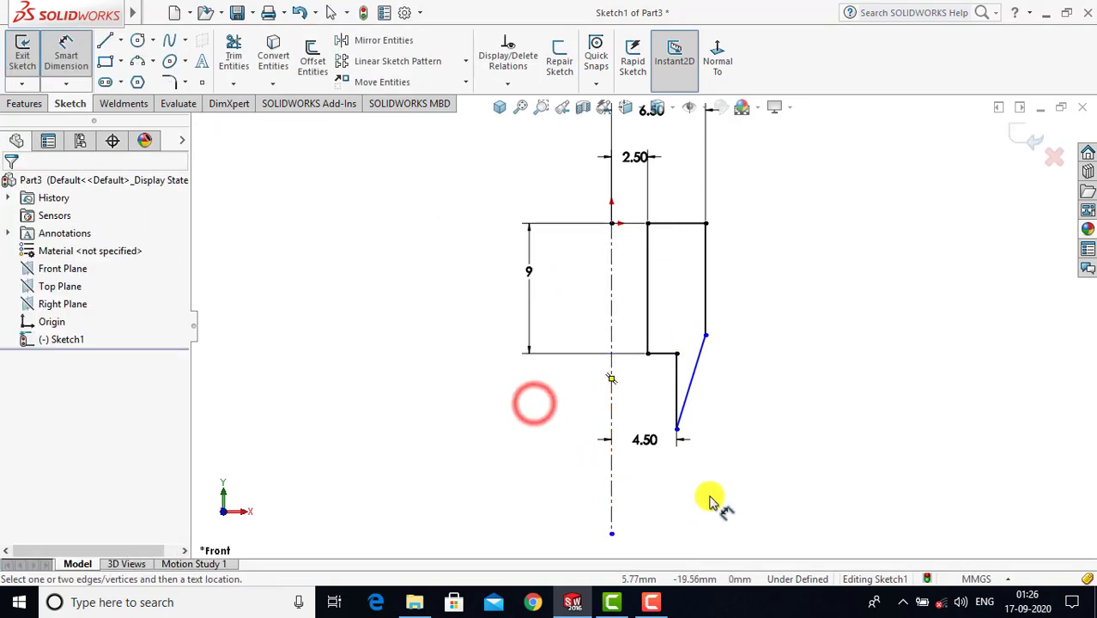
- Dimension the profile's overall height from its top edge to the lowest point at 15 mm
click(677, 428)
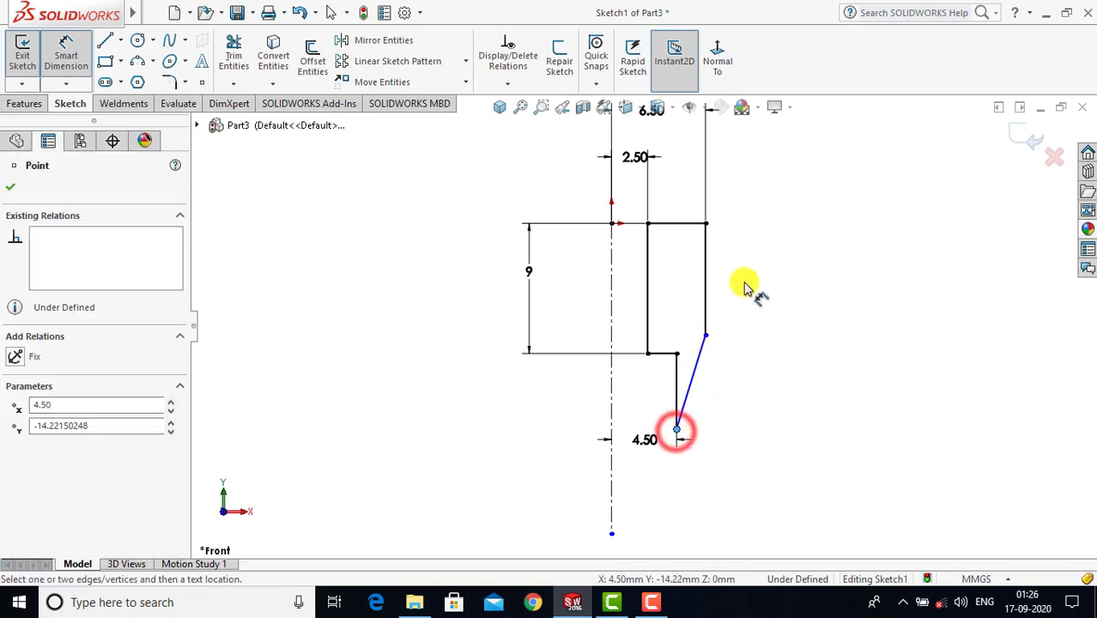
click(689, 224)
click(779, 294)
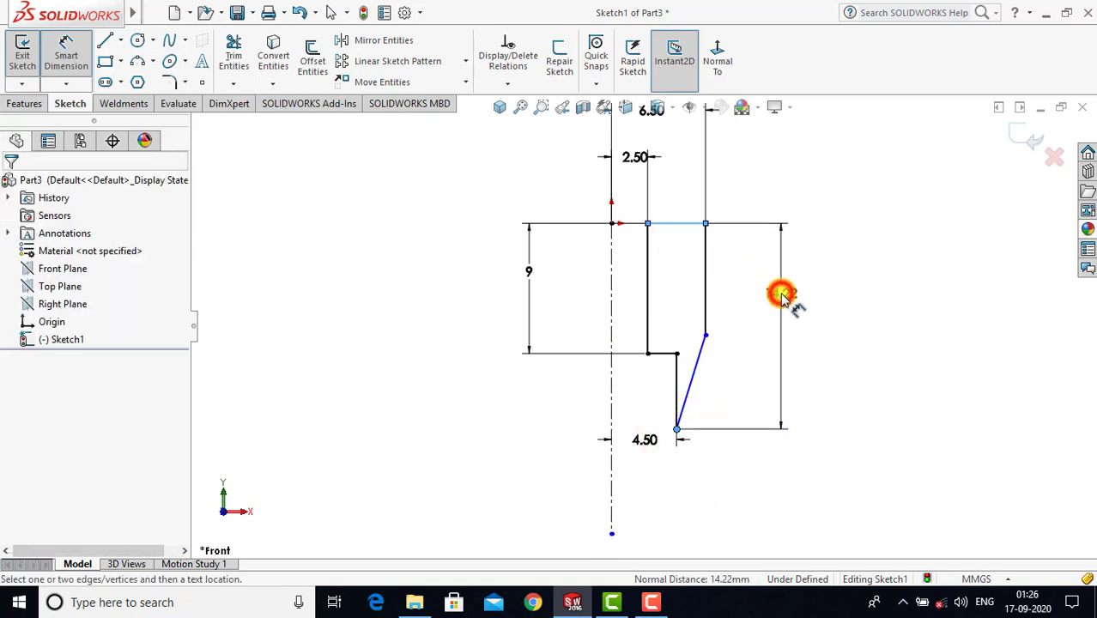
key(Return)
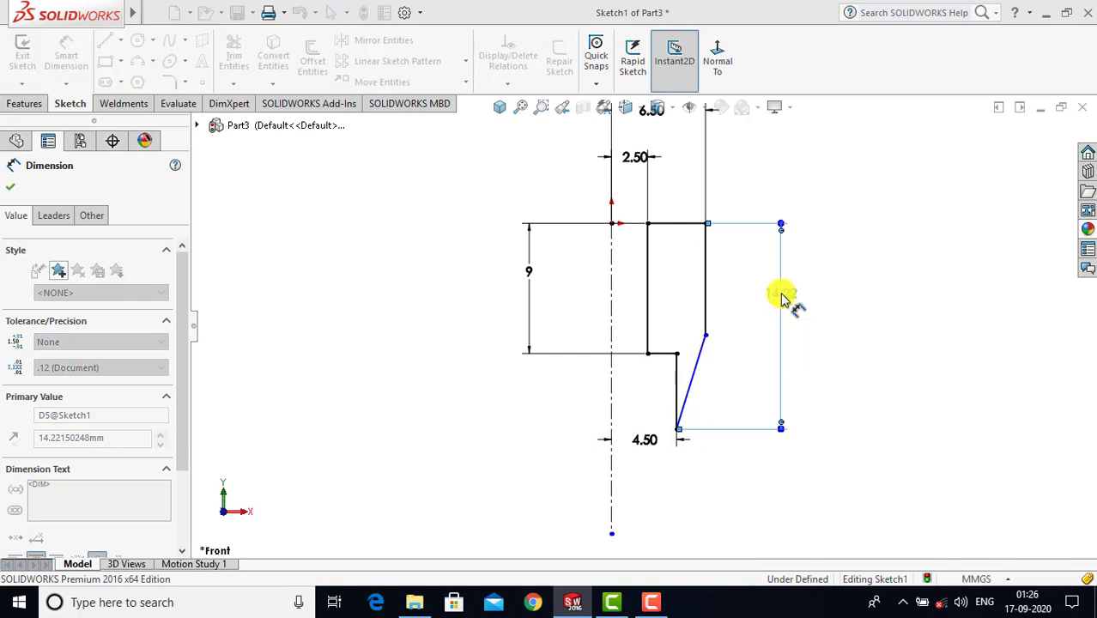
click(863, 329)
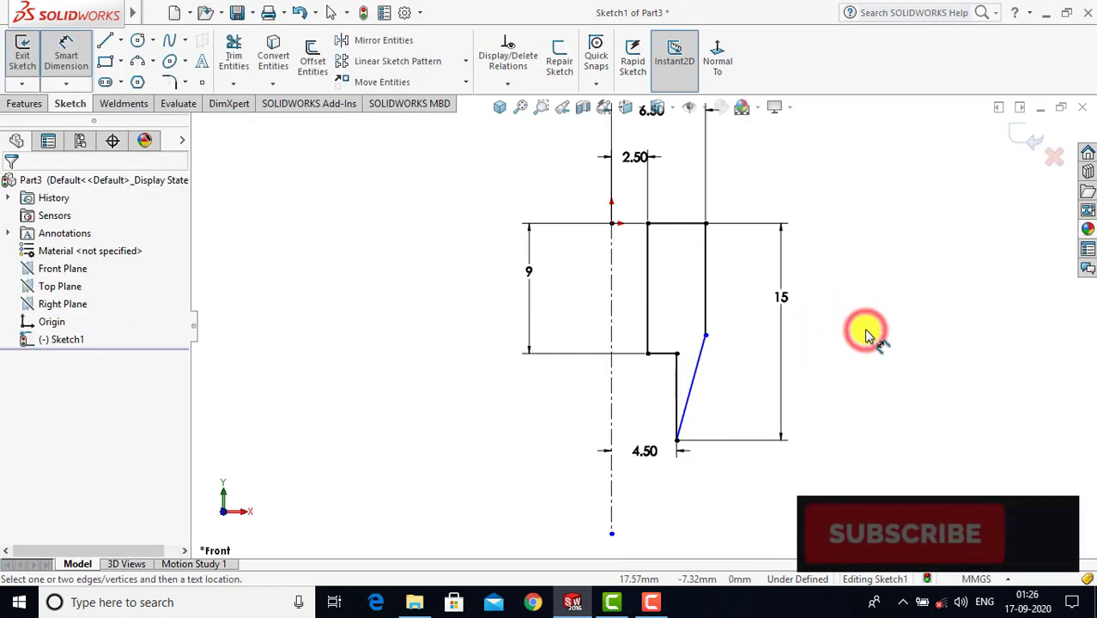
click(67, 48)
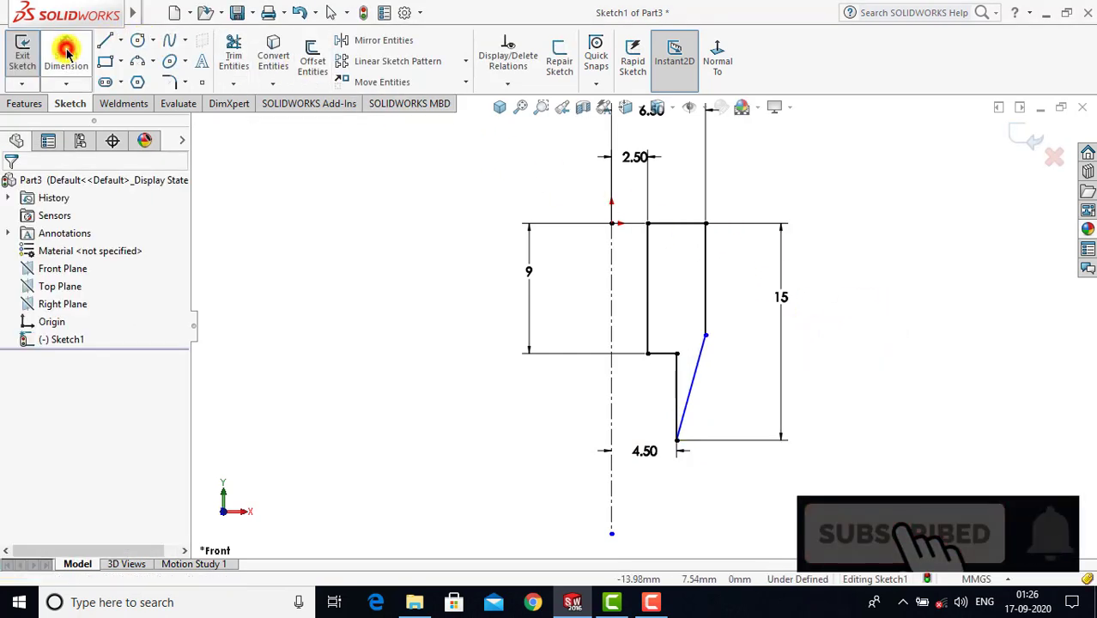
- Add a horizontal relation between the lower endpoint of the outer vertical line and the inner step's corner point
click(705, 335)
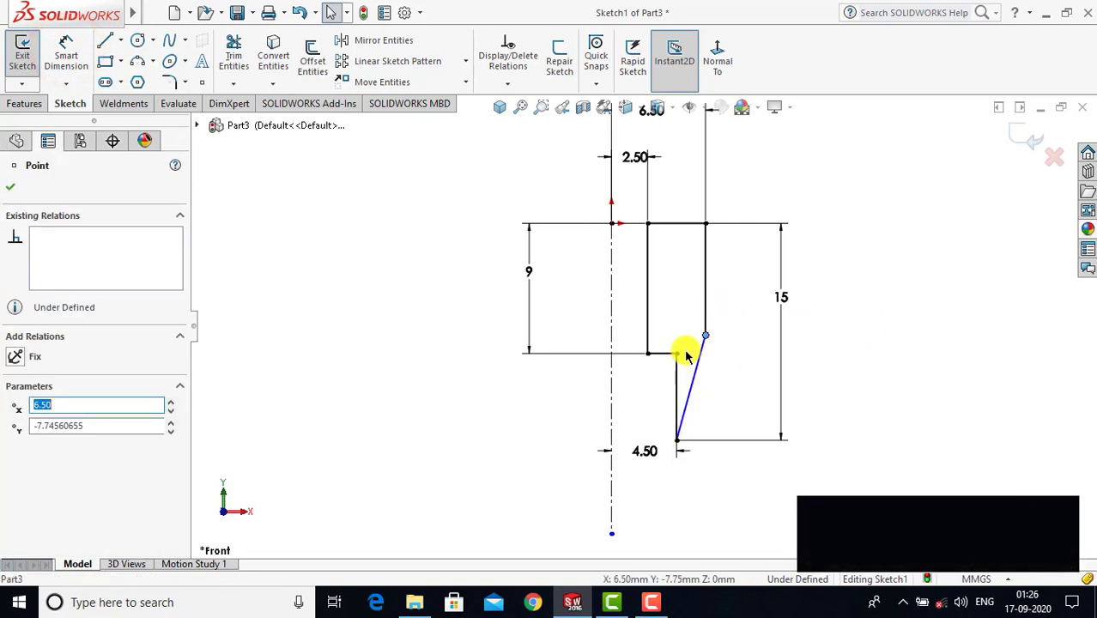
ctrl+click(674, 353)
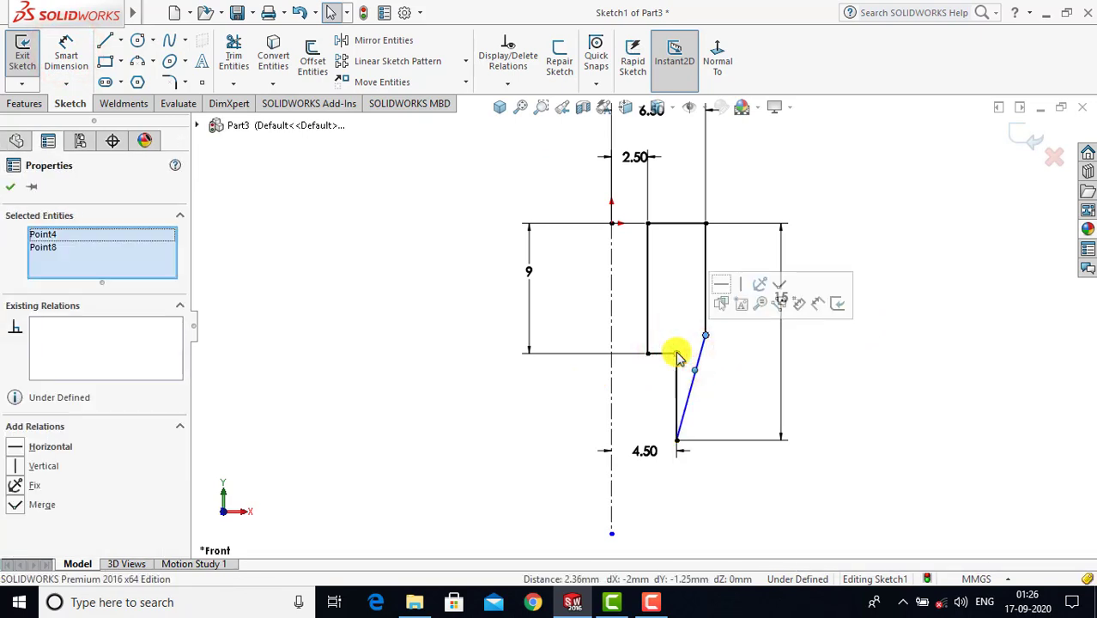
click(719, 289)
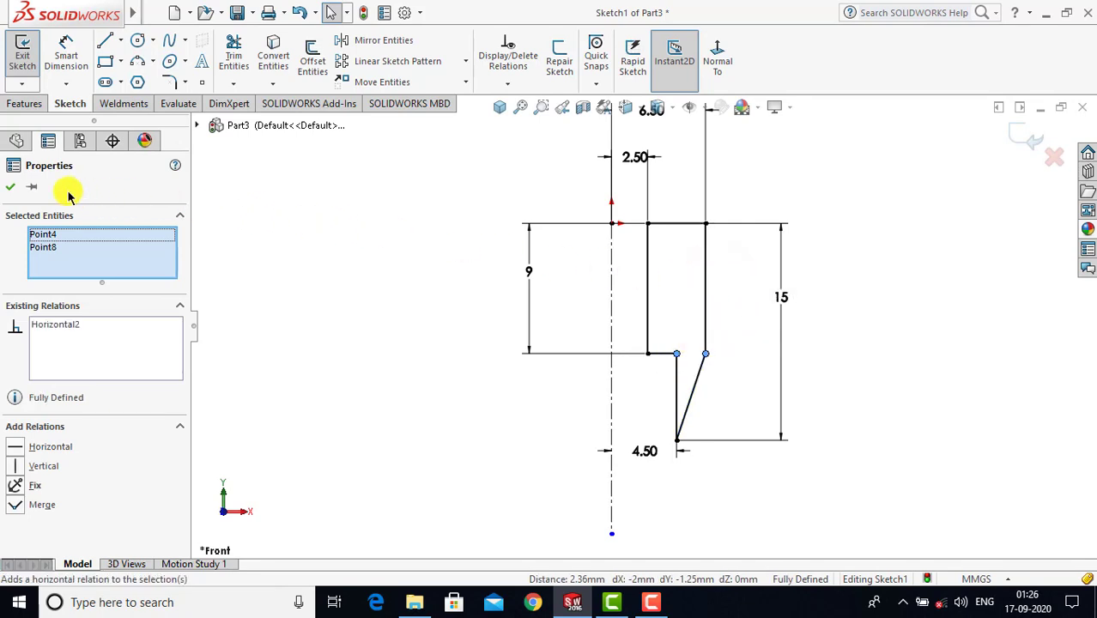
click(14, 189)
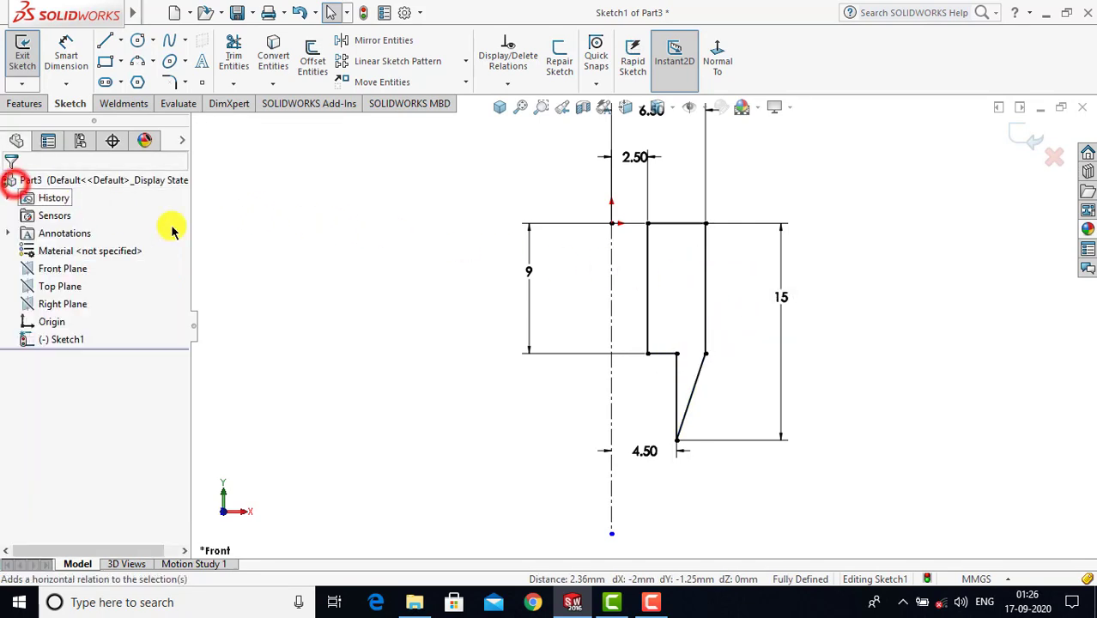
click(359, 276)
- Exit the sketch and revolve the profile 360 degrees about the vertical centerline as a solid boss
key(f)
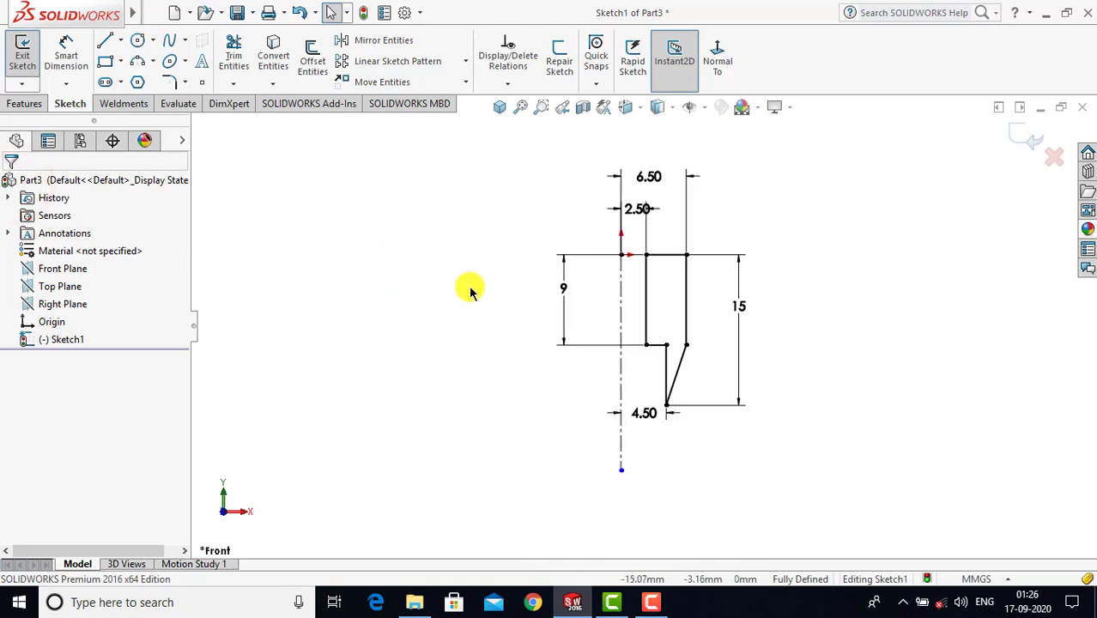
click(17, 53)
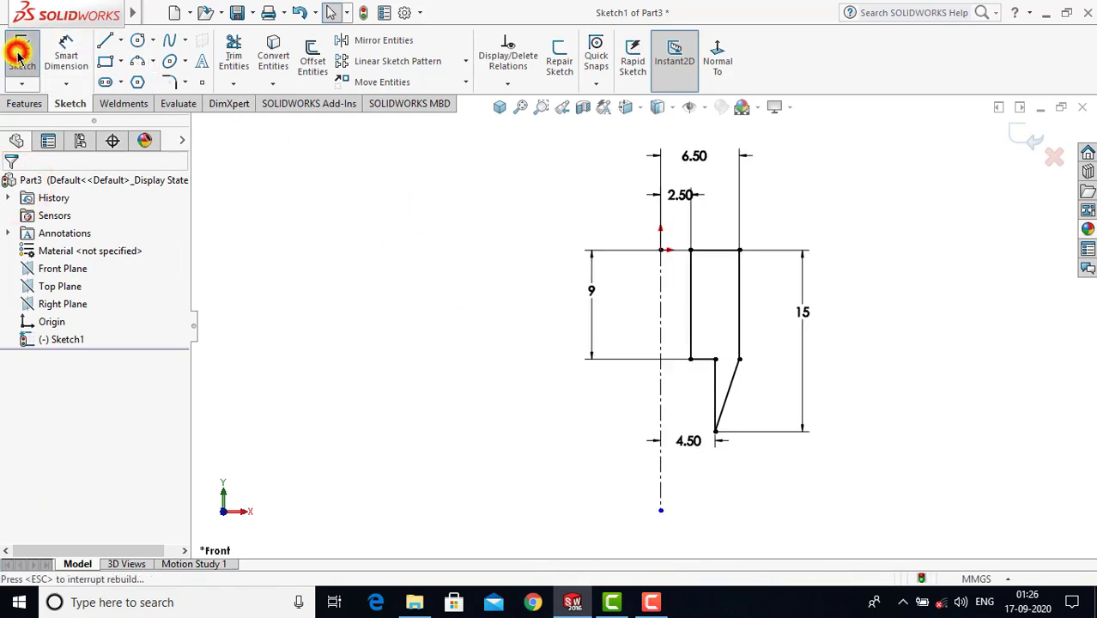
click(26, 103)
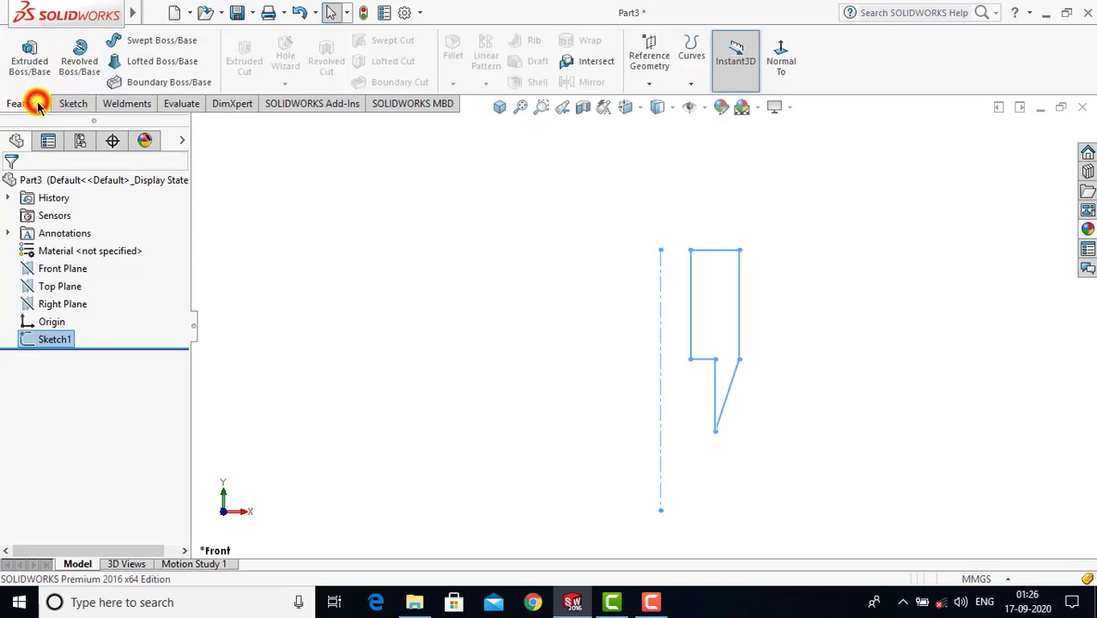
click(79, 53)
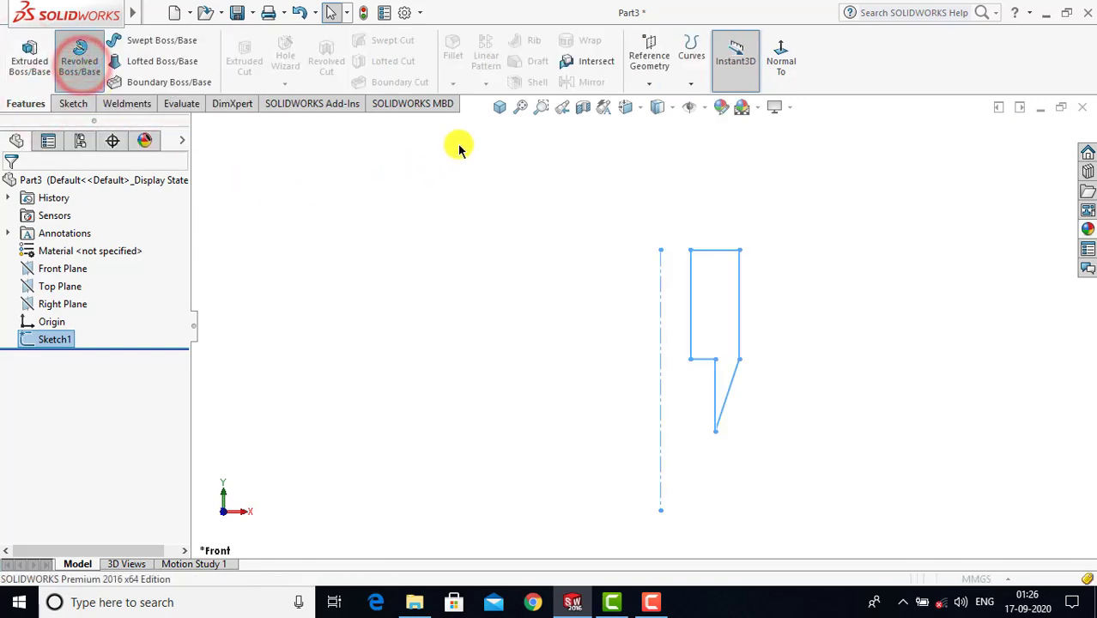
click(501, 106)
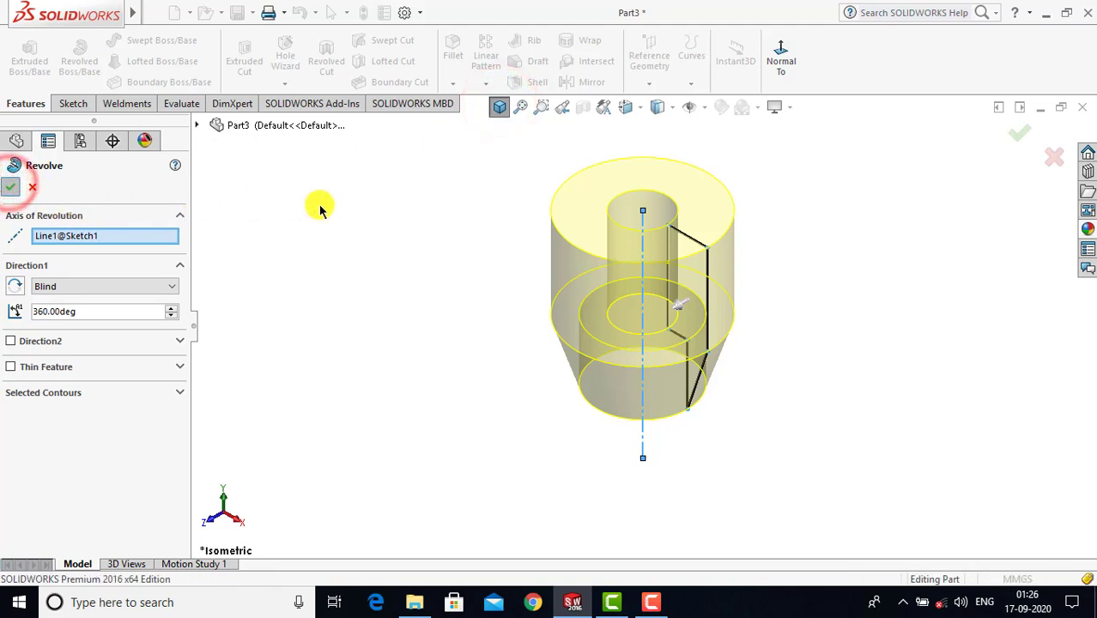
click(429, 210)
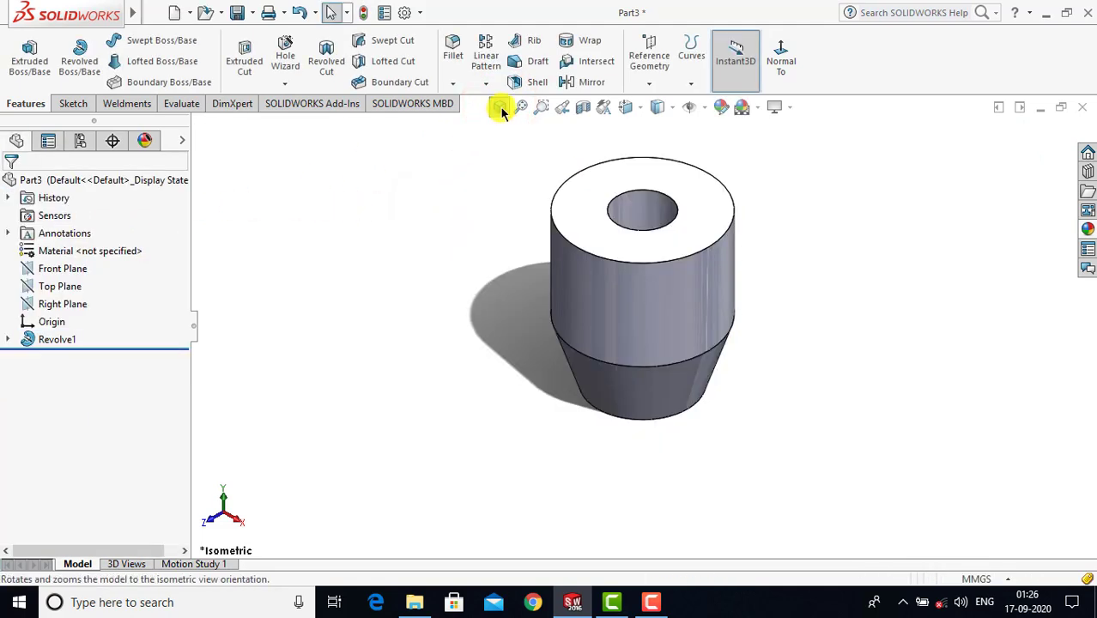
- Start a new sketch on the revolved part's flat top face and view it face-on
click(500, 108)
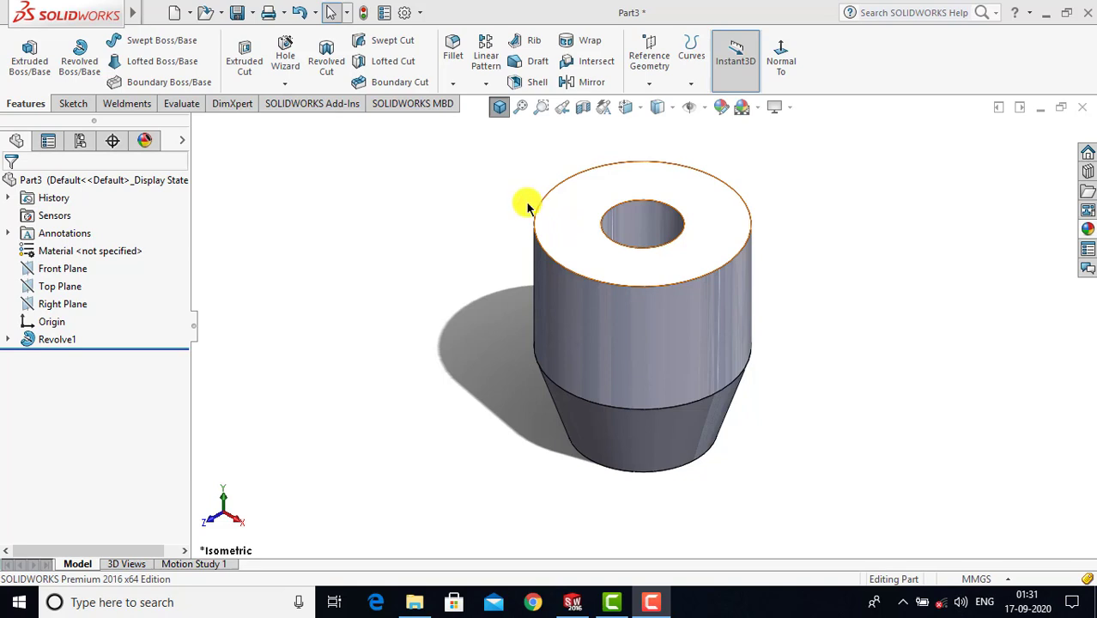
click(72, 104)
click(22, 51)
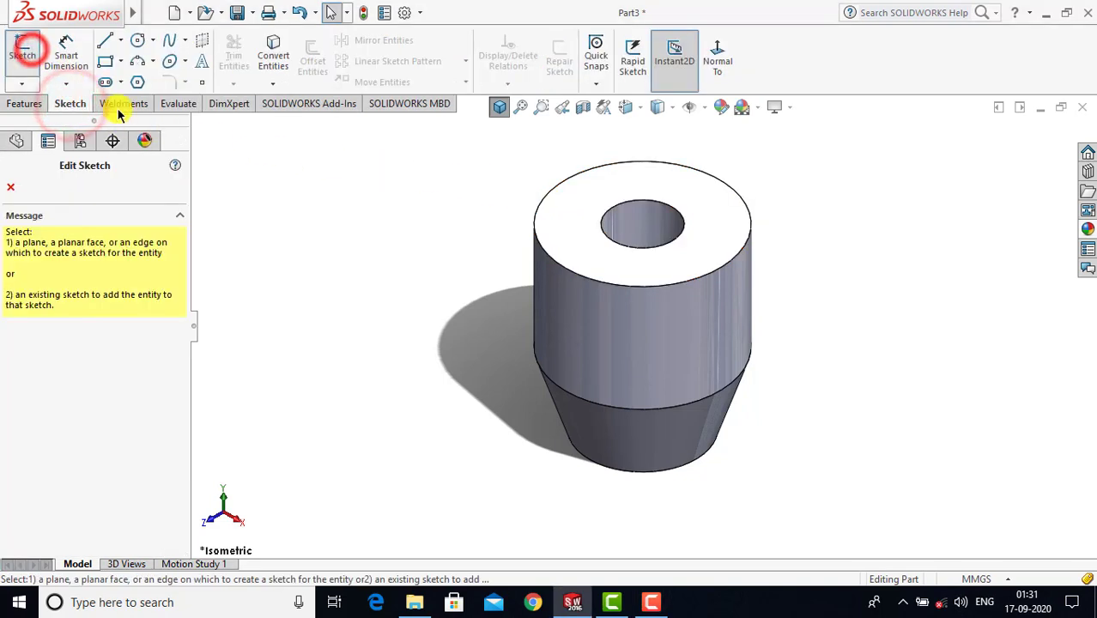
click(575, 240)
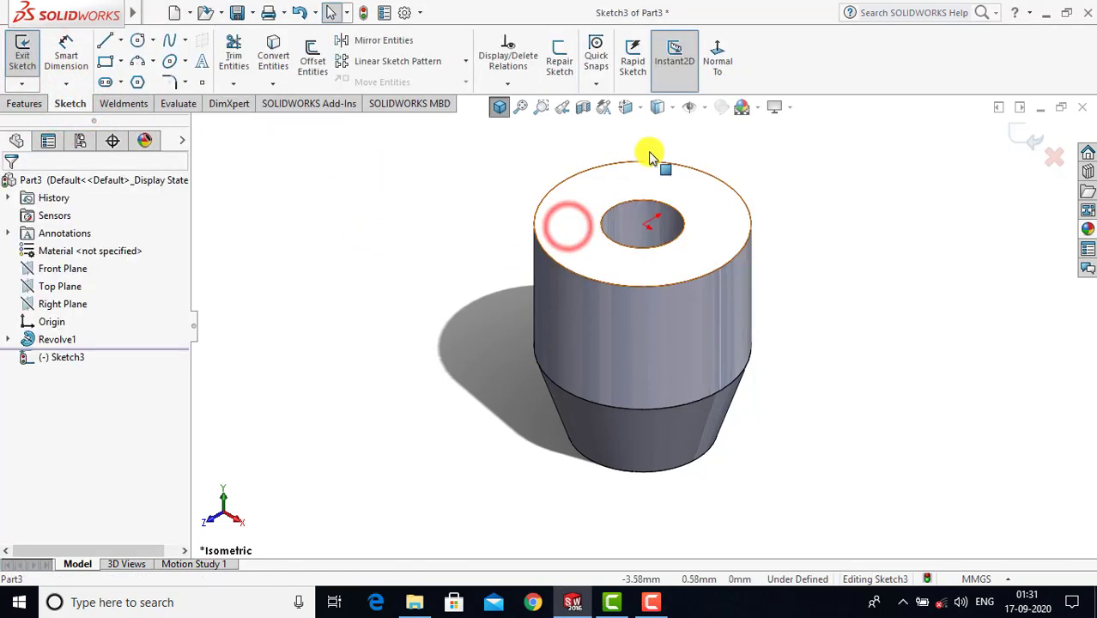
click(717, 72)
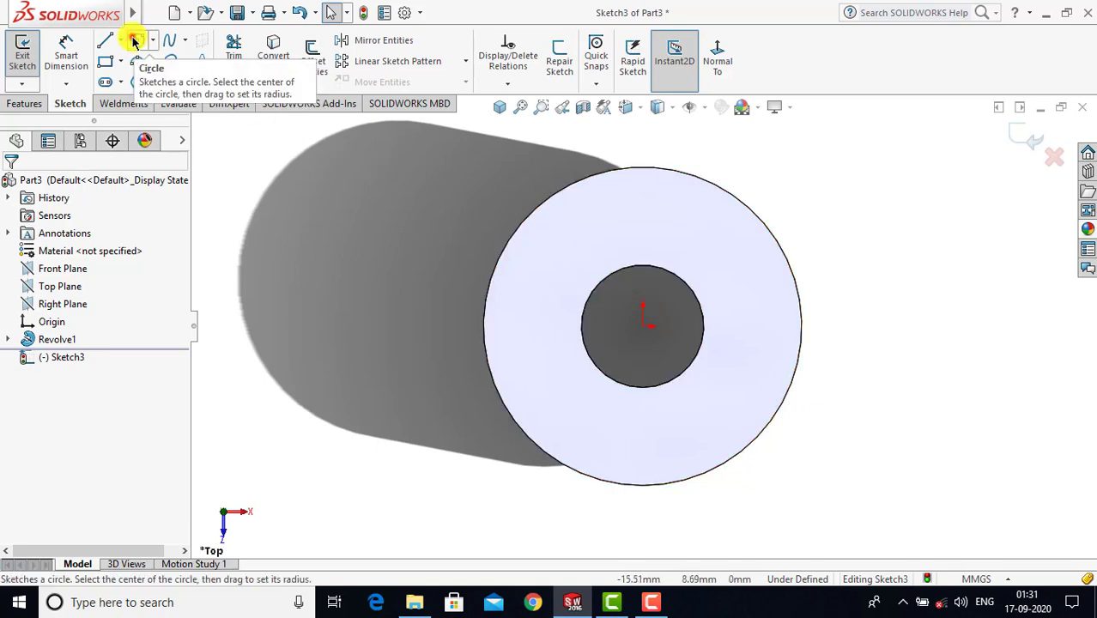
- Draw a circle about 15 mm in diameter centred on the origin, enclosing the part's outer edge
click(137, 41)
click(644, 328)
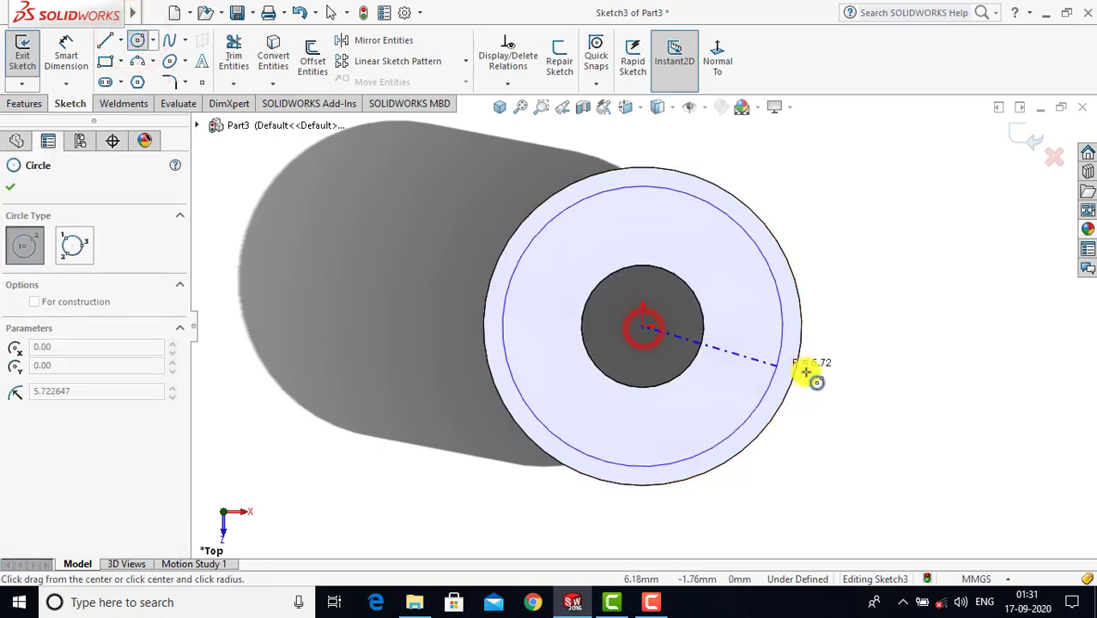
click(822, 379)
key(Escape)
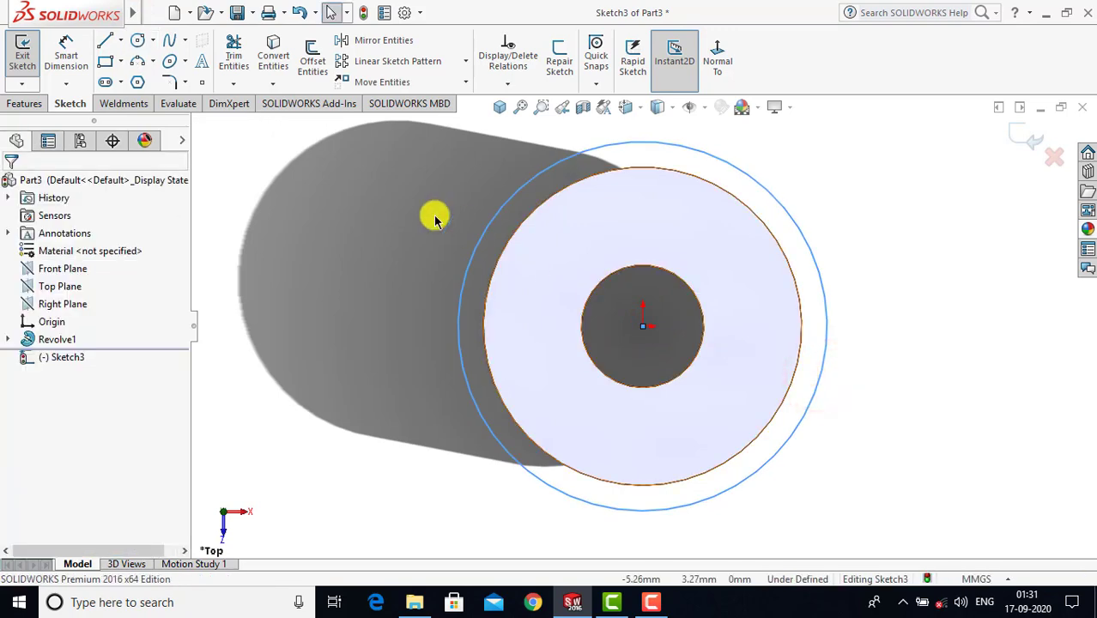
- Set the sketched circle's diameter to 13.04 mm
click(68, 53)
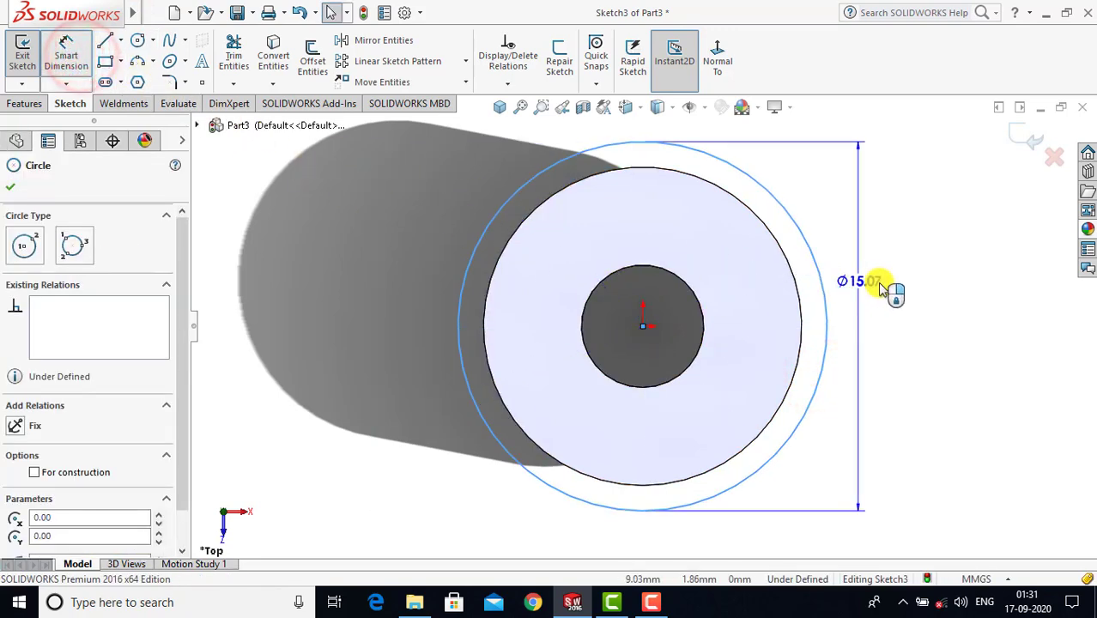
click(920, 283)
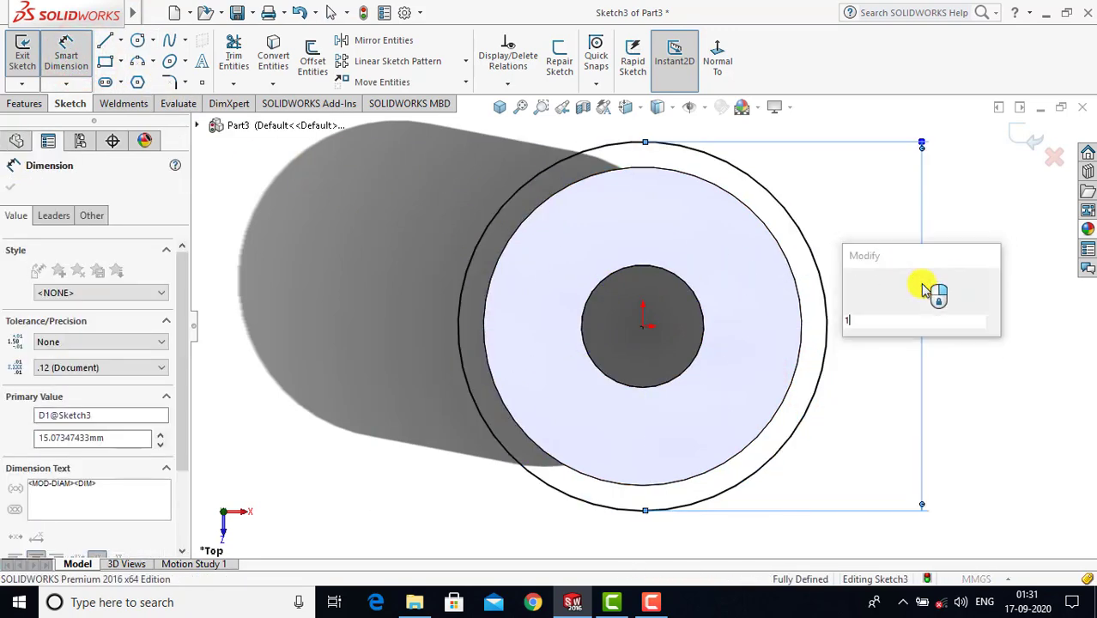
key(Return)
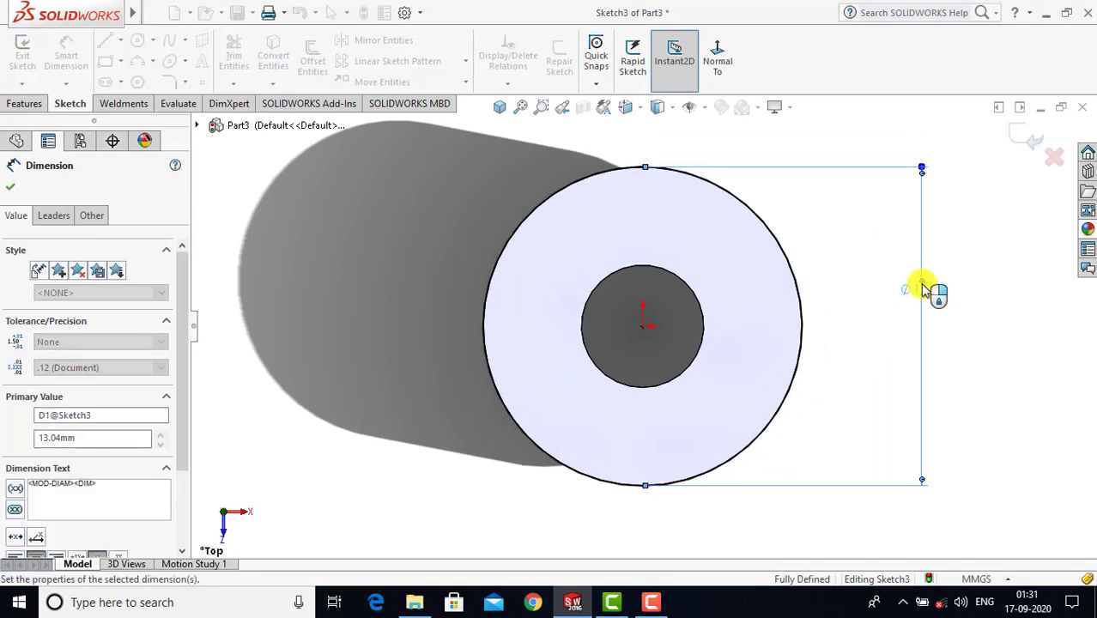
click(966, 320)
scroll(705, 302, up, 1)
scroll(672, 292, down, 1)
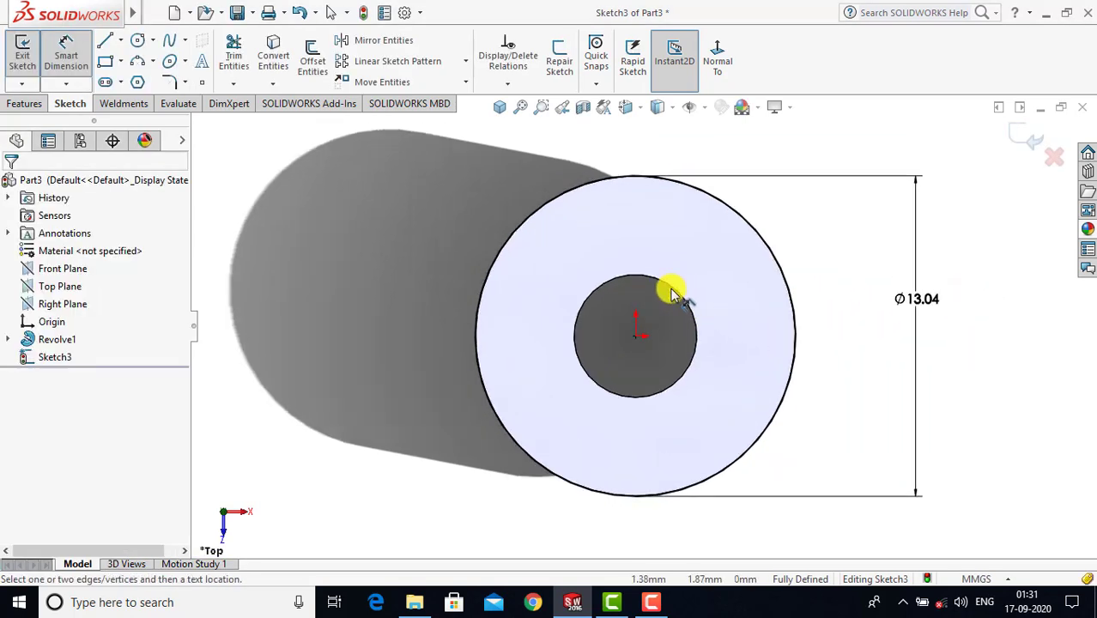
click(69, 47)
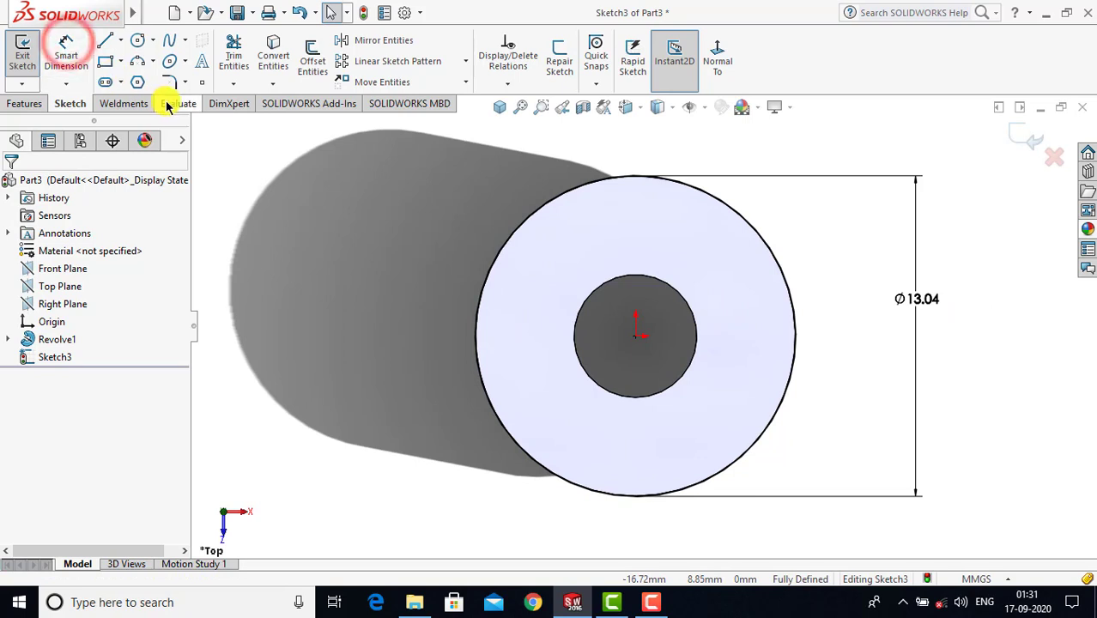
- Draw a short horizontal line across the upper part of the circle, with both ends on the circle
click(105, 41)
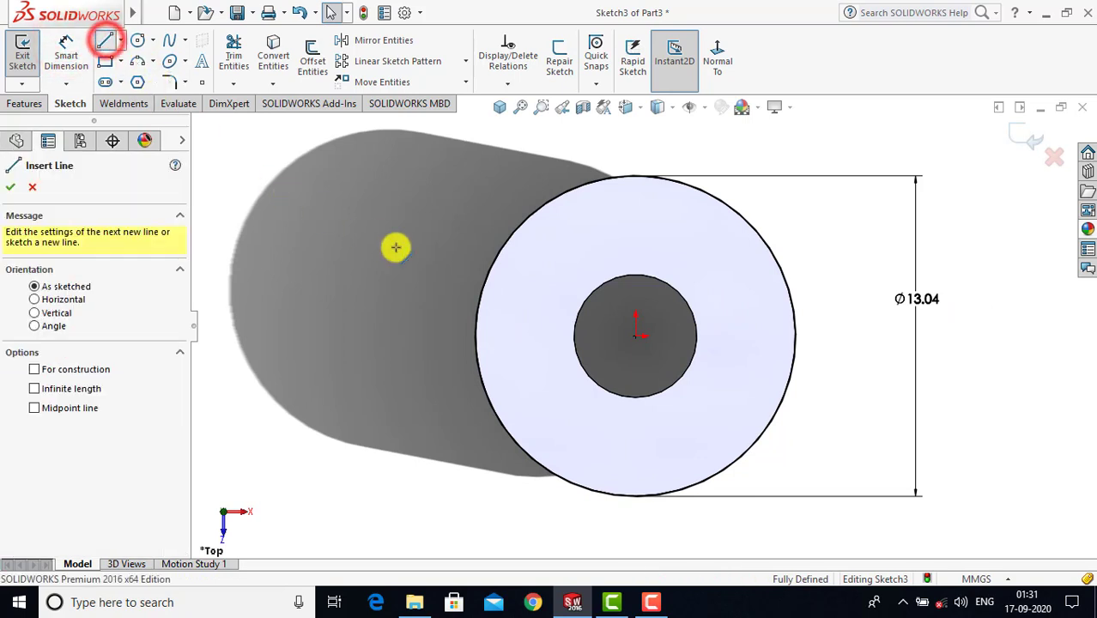
scroll(619, 200, down, 1)
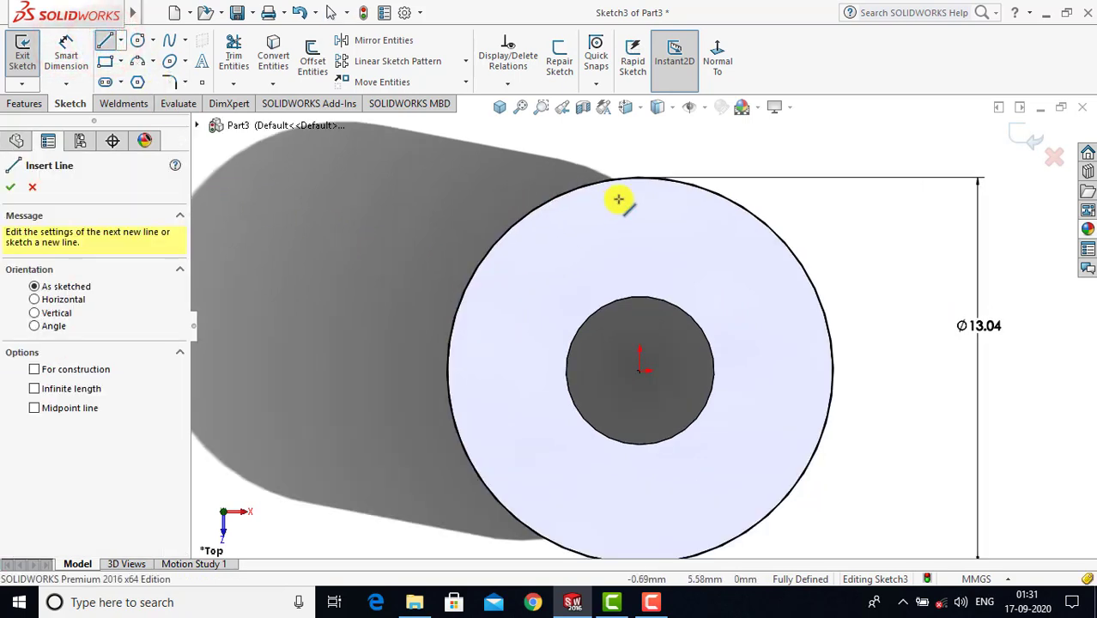
click(569, 192)
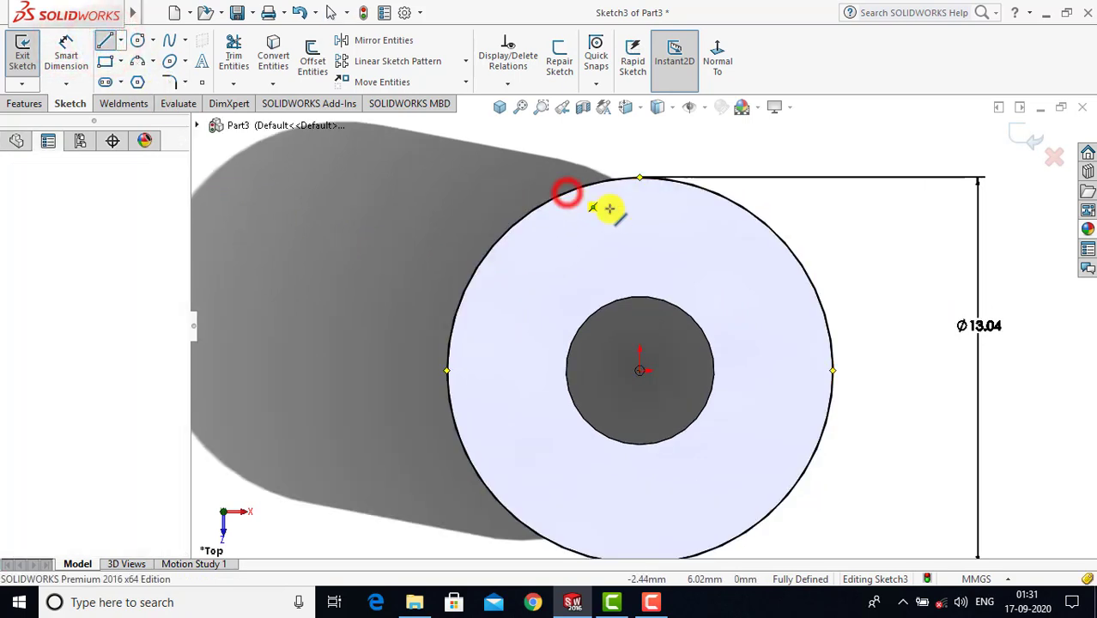
click(715, 194)
key(Escape)
scroll(652, 313, up, 1)
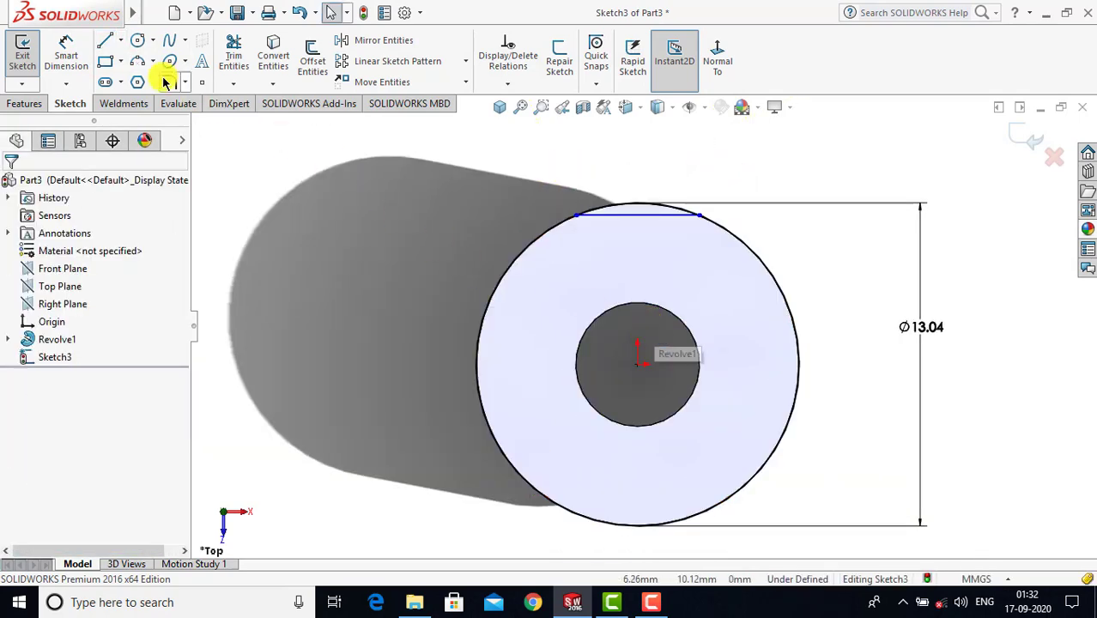
- Draw a matching horizontal line across the lower part of the circle, with both ends on the circle
click(106, 41)
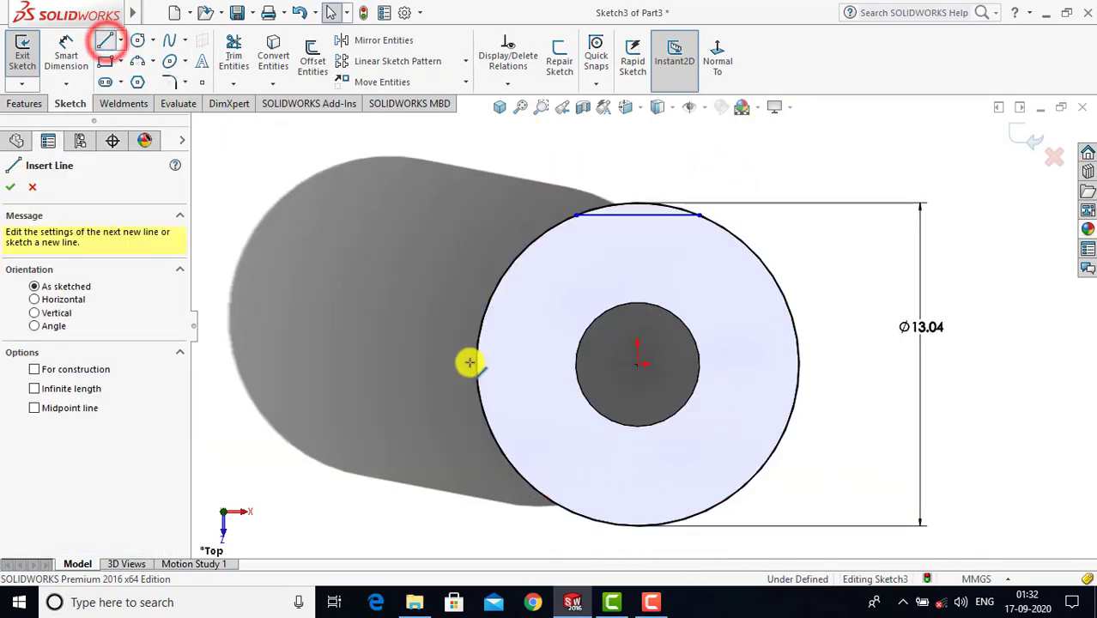
click(575, 515)
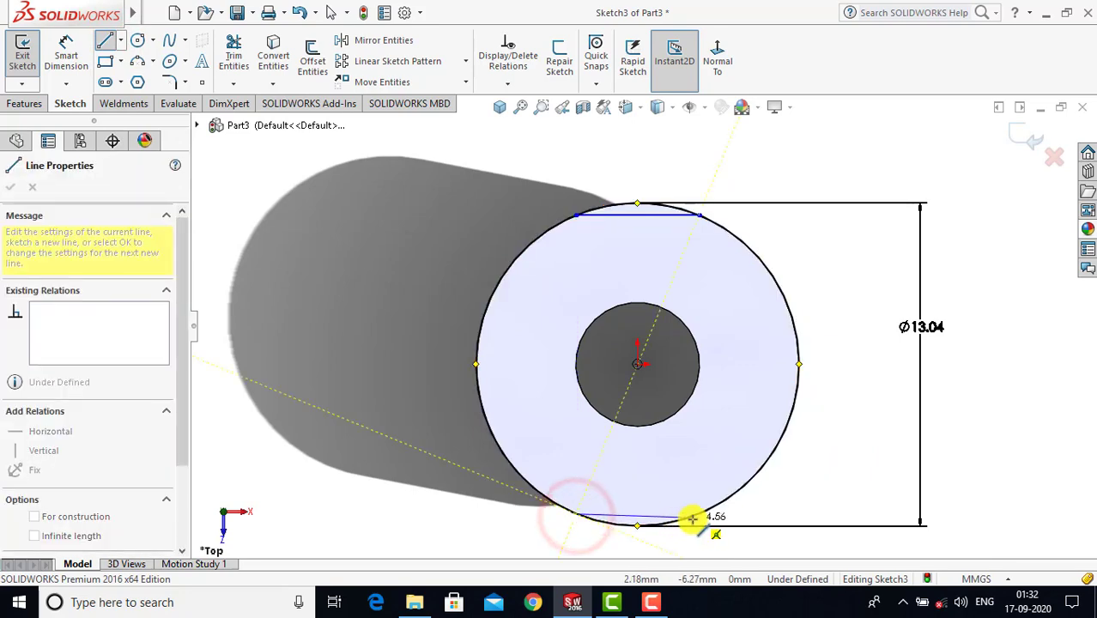
click(701, 513)
key(Escape)
scroll(631, 523, up, 1)
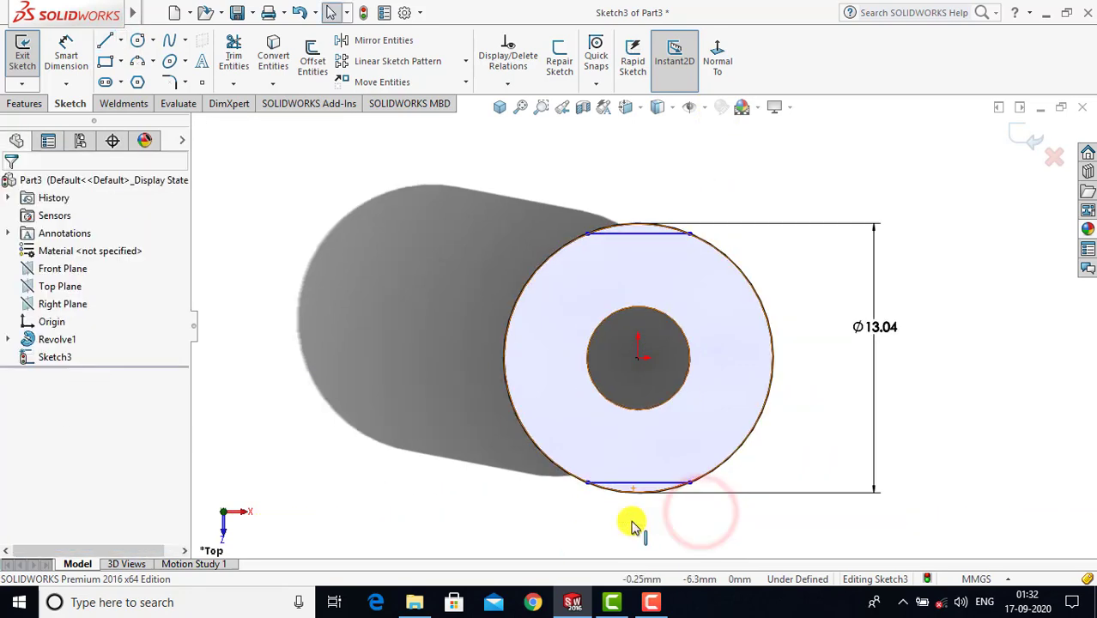
- Dimension the upper chord's distance from the origin and set it to 6.5 mm
scroll(654, 412, down, 1)
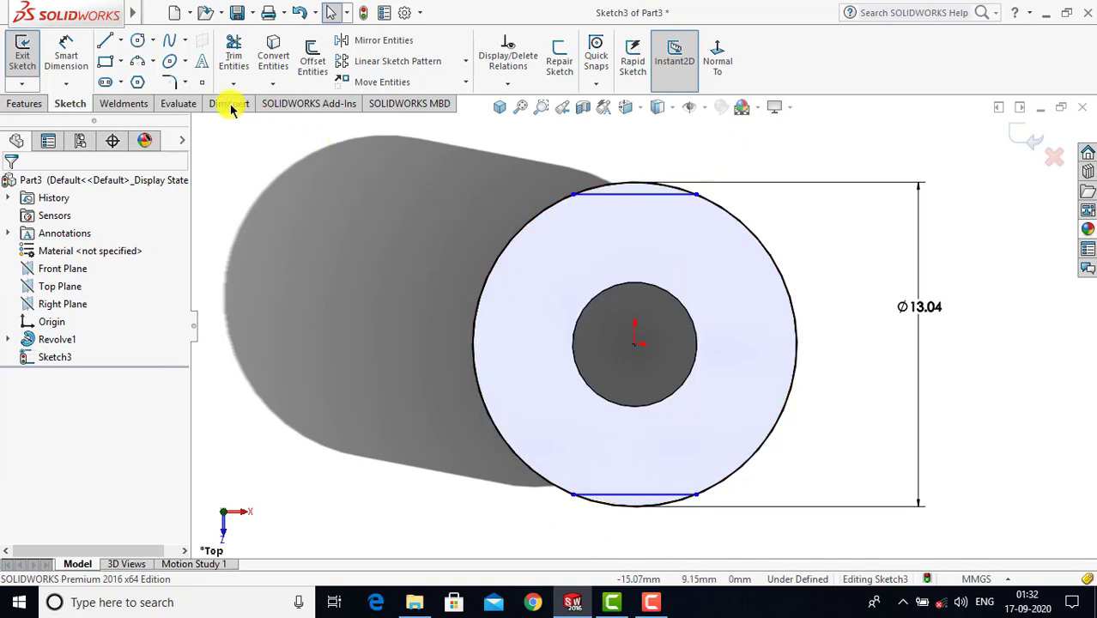
click(69, 55)
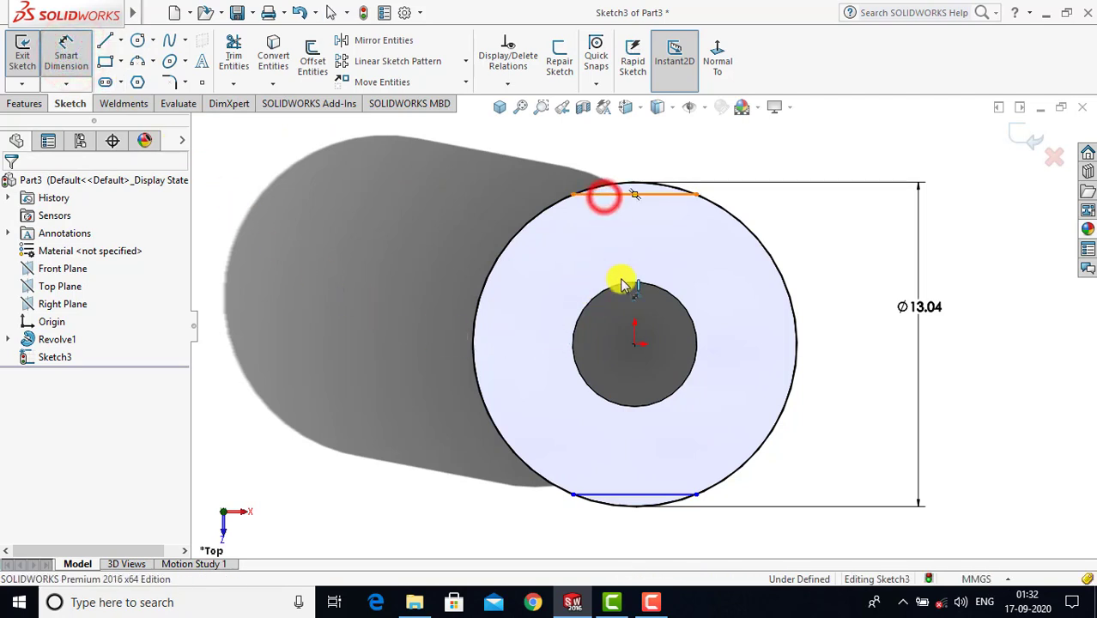
click(605, 195)
click(634, 345)
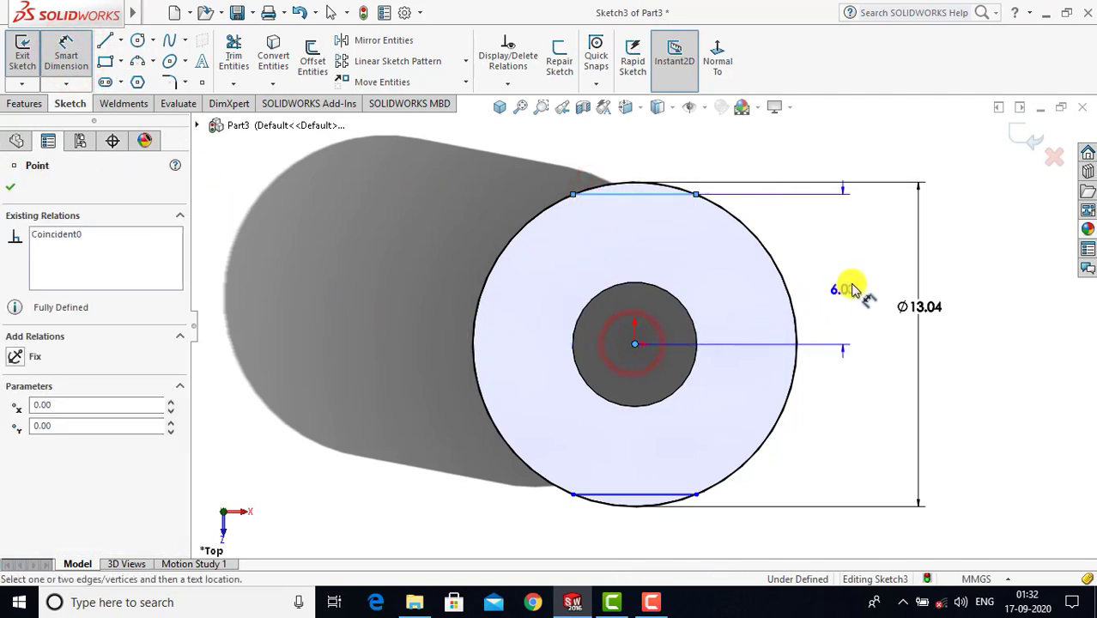
click(860, 280)
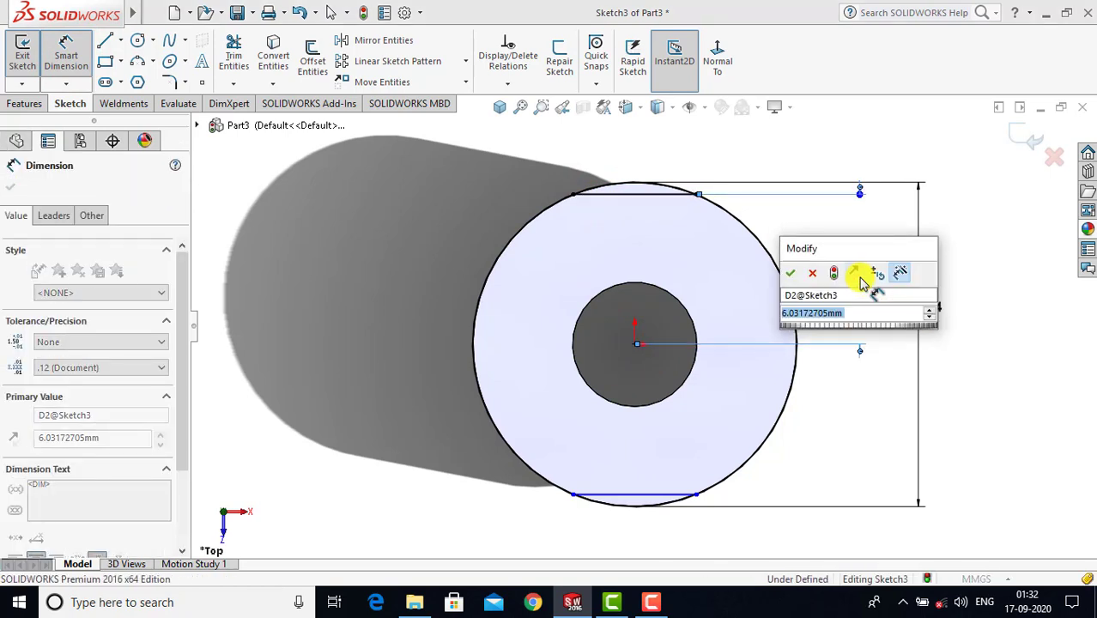
text(6.5)
key(Return)
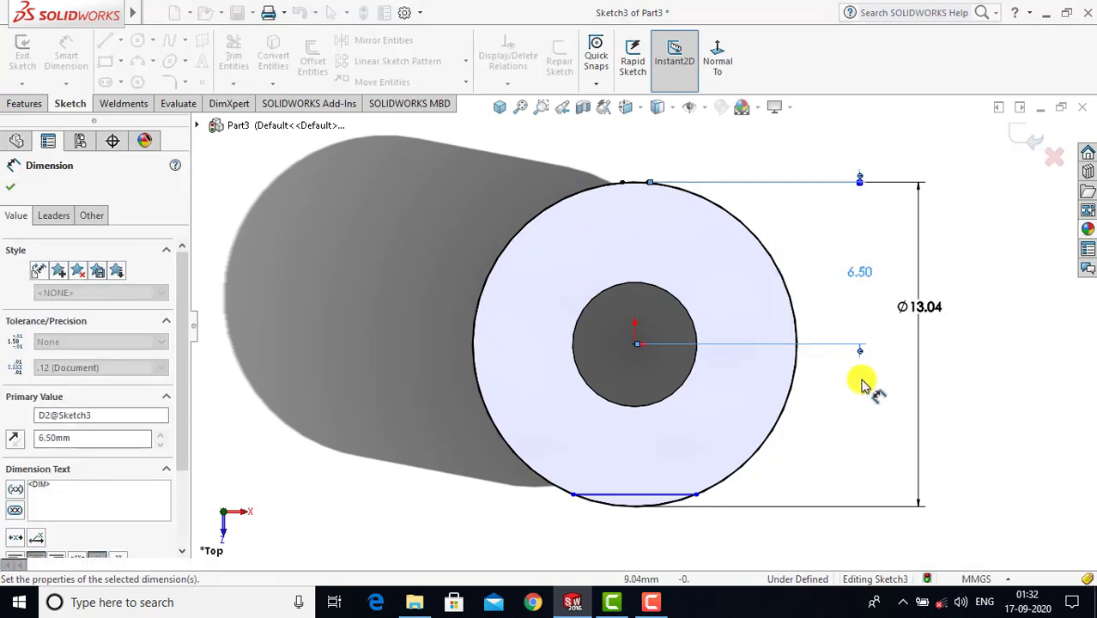
click(861, 392)
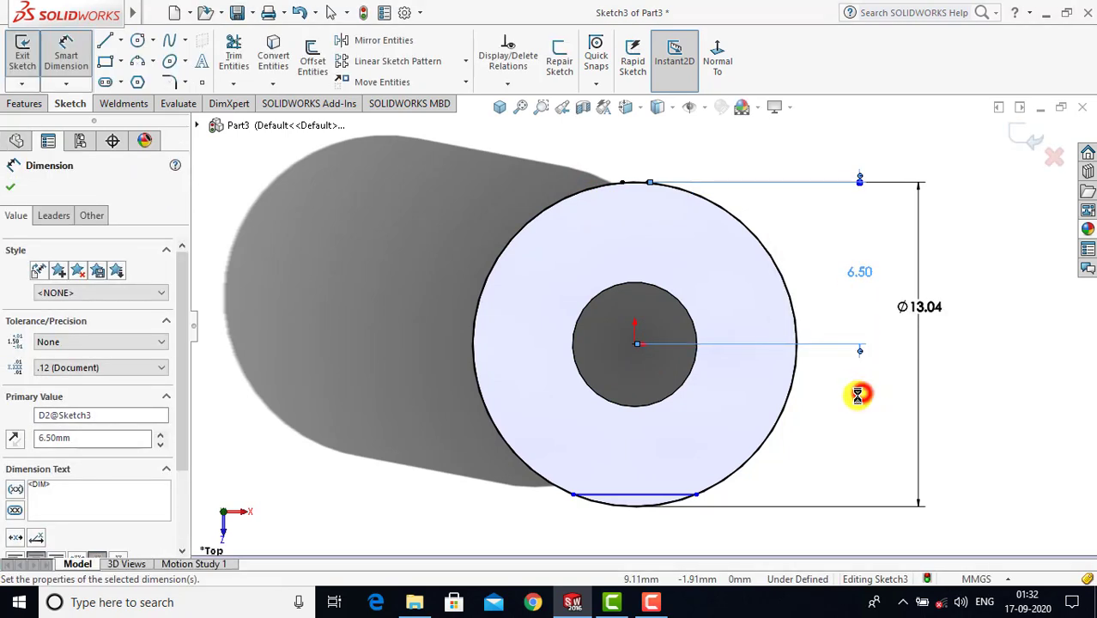
- Dimension the lower chord's distance from the origin and set it to 6.5 mm
click(635, 344)
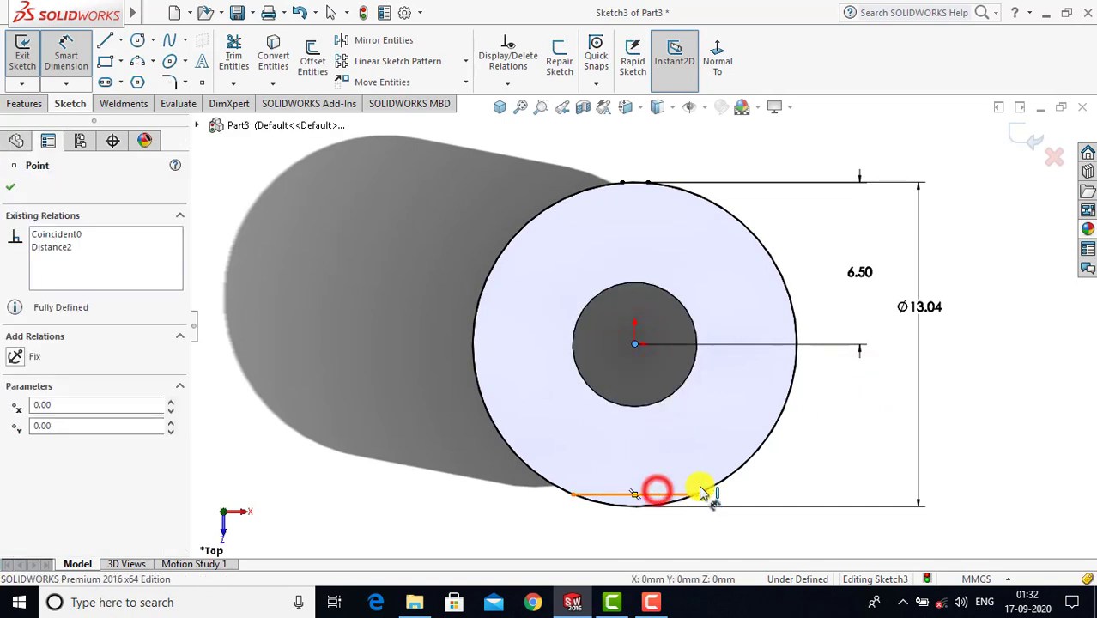
click(656, 491)
click(841, 414)
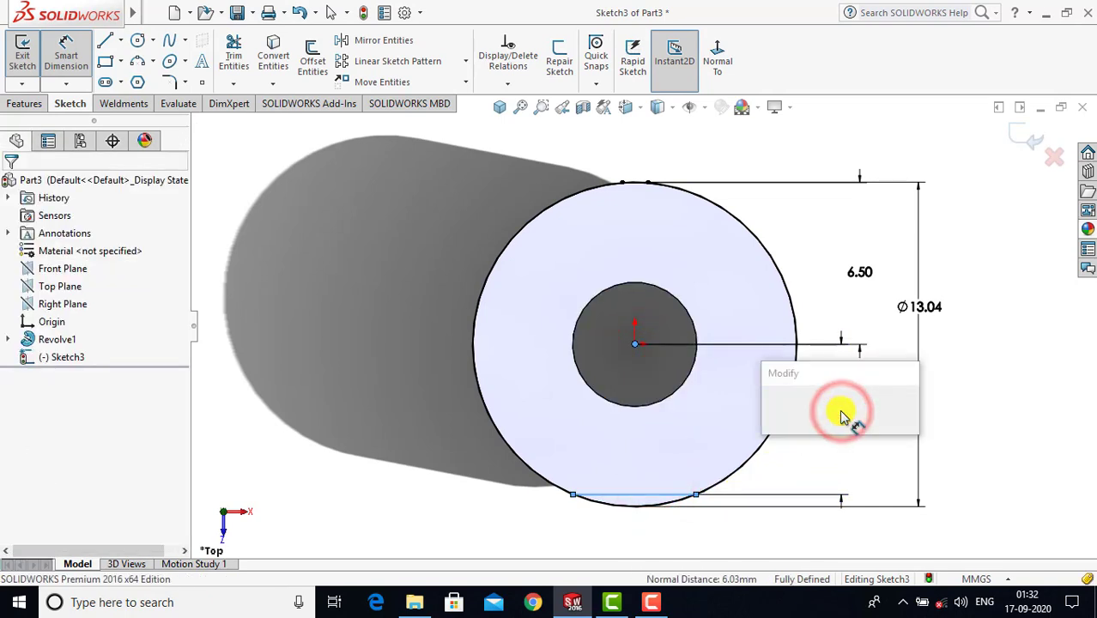
text(6.5)
key(Return)
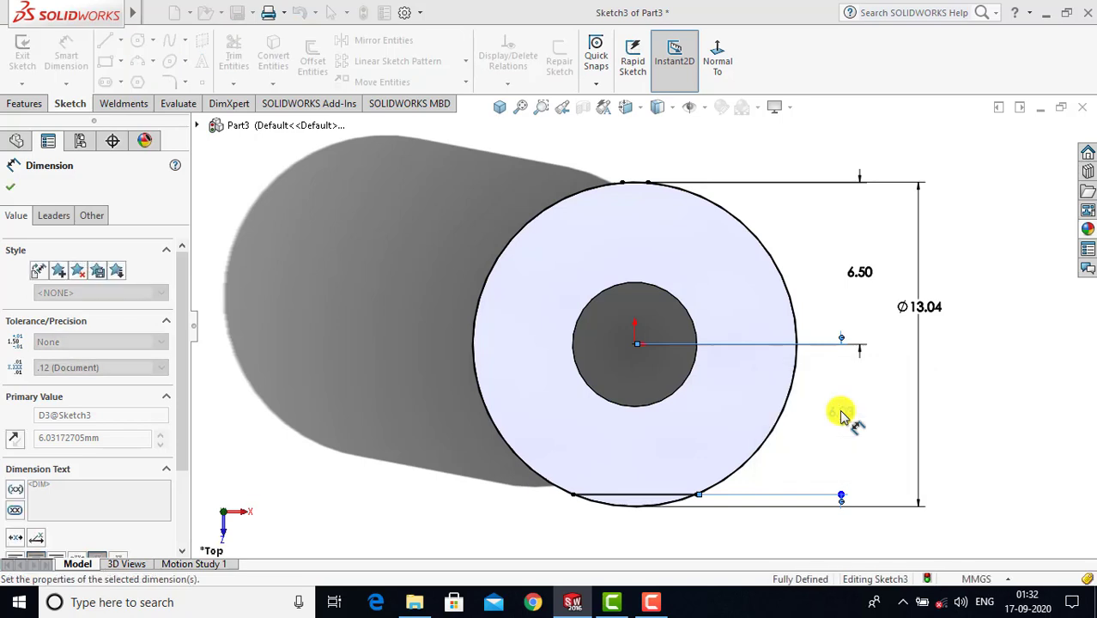
click(838, 453)
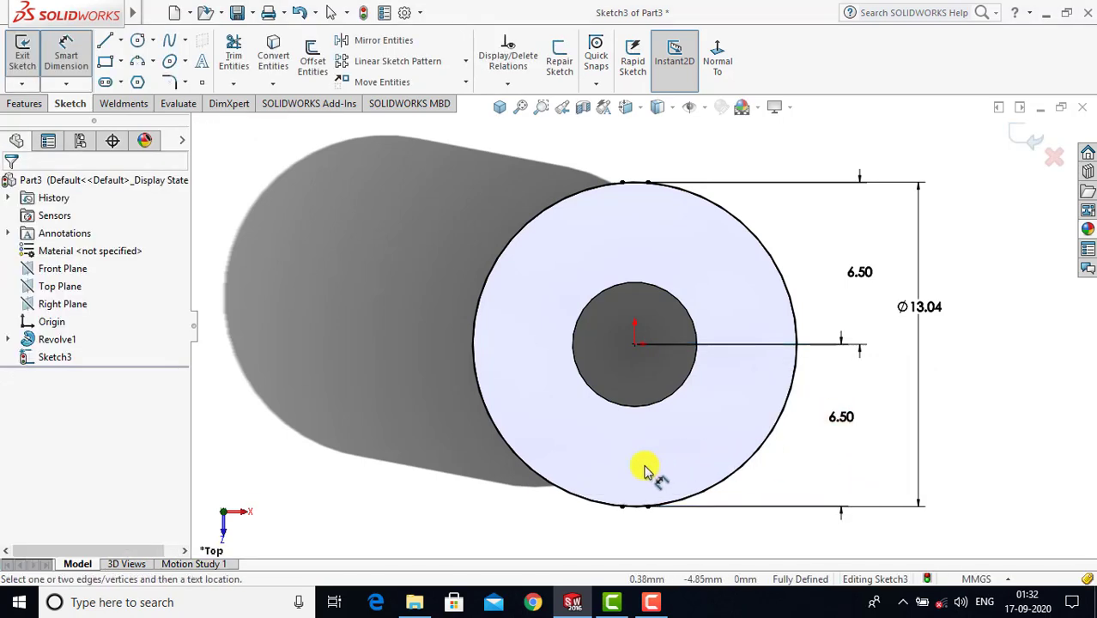
key(Escape)
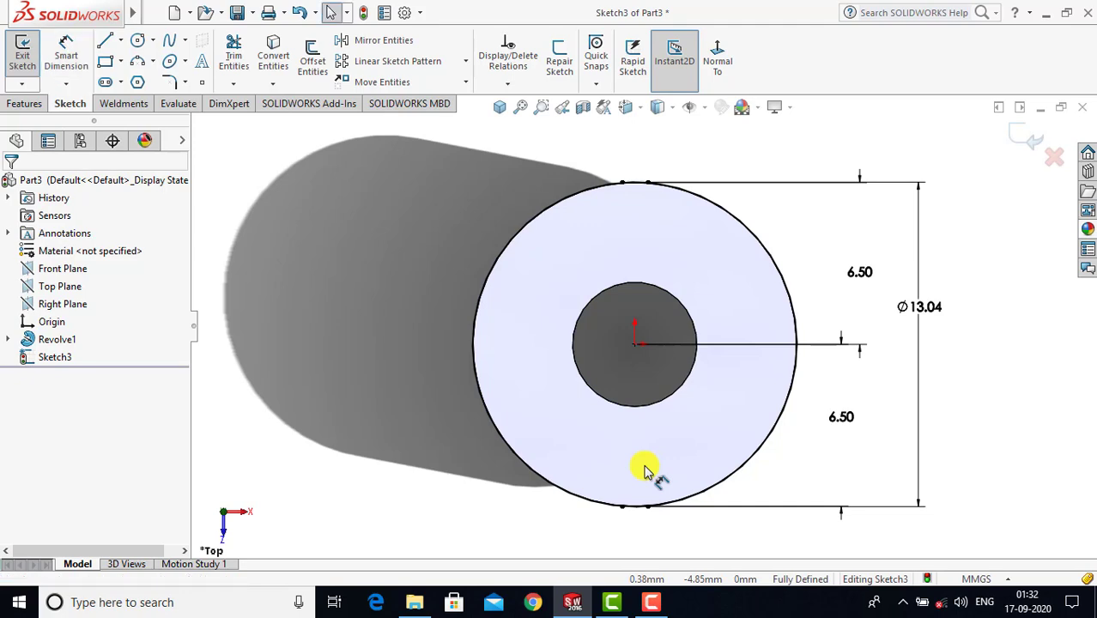
- Power-trim the small arc of the circle lying above the upper chord
scroll(641, 193, down, 2)
scroll(628, 219, down, 4)
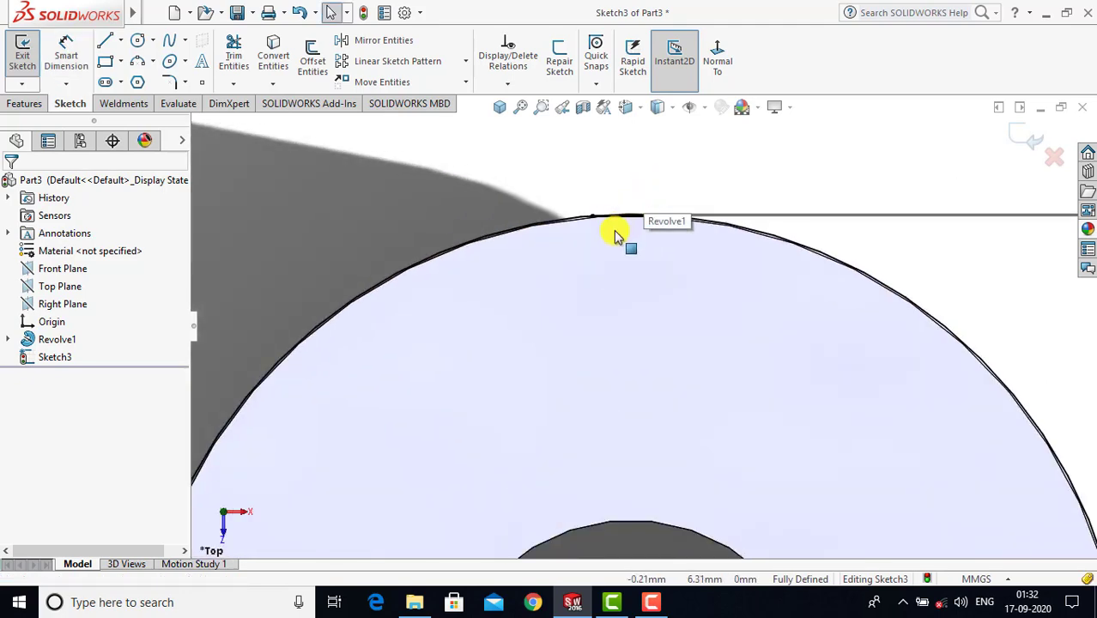
scroll(628, 233, down, 2)
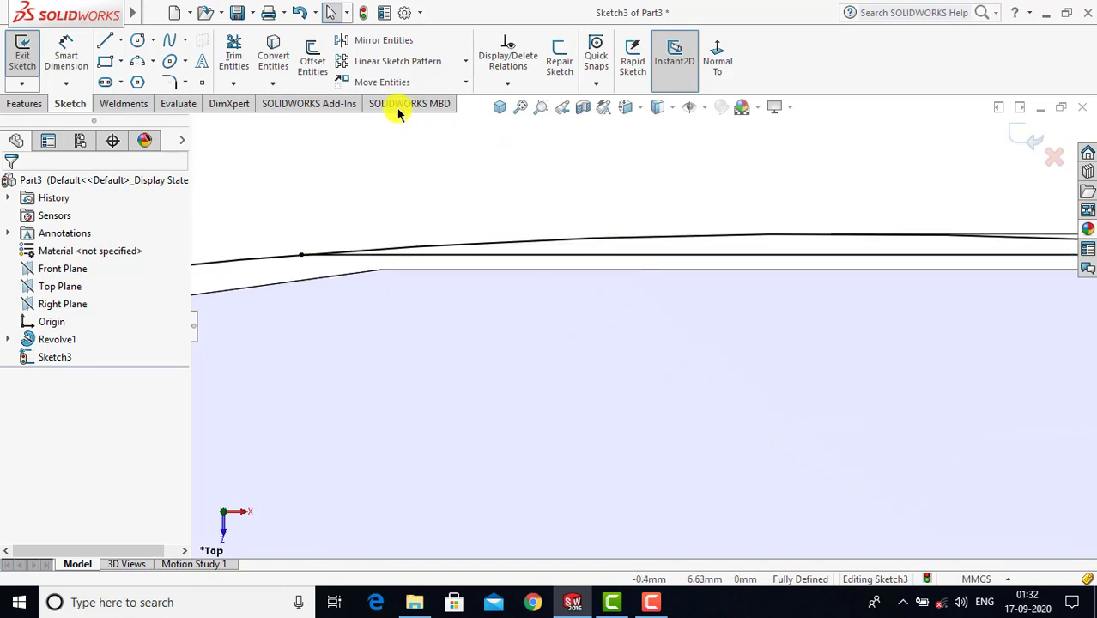
click(234, 48)
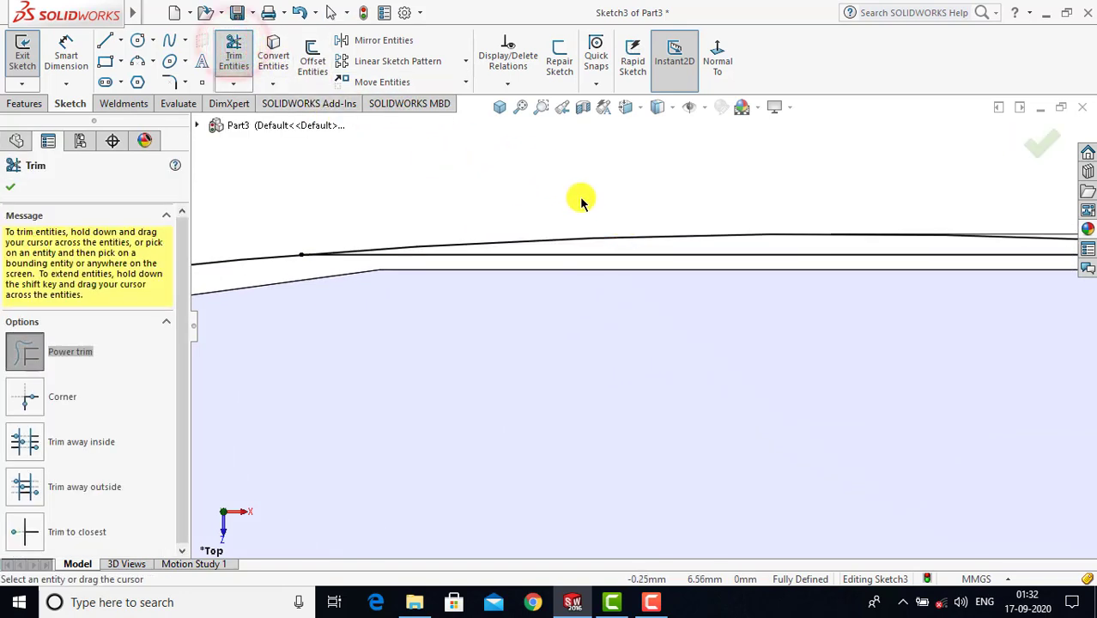
drag(614, 221, 632, 240)
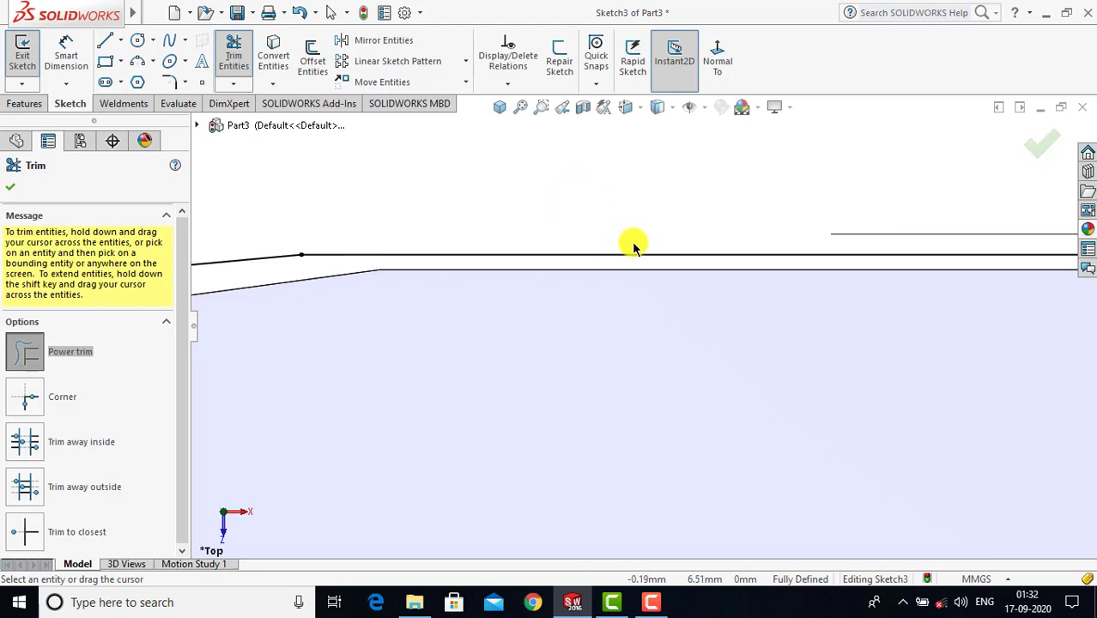
- Trim away the small arc of the circle below the lower chord and finish trimming
scroll(632, 246, up, 10)
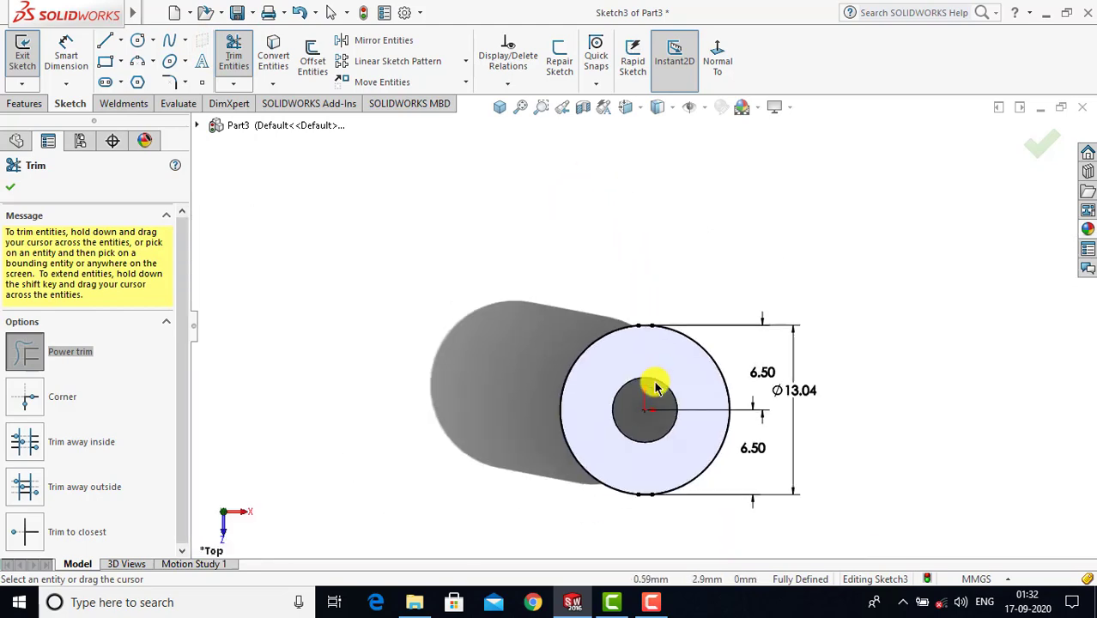
scroll(641, 424, down, 10)
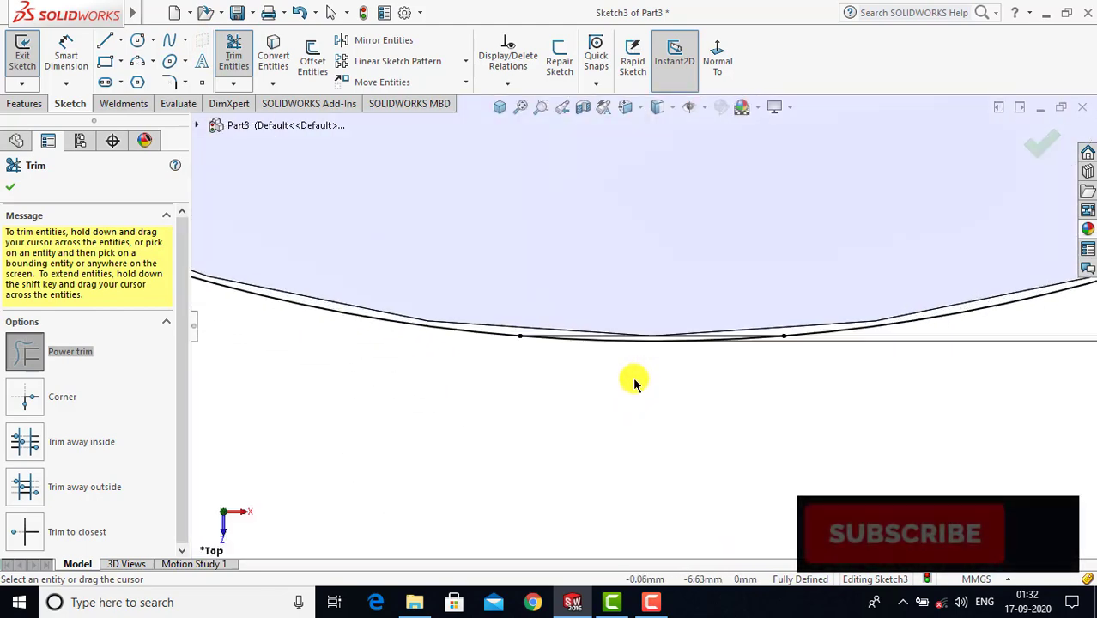
scroll(634, 374, down, 5)
drag(642, 337, 635, 257)
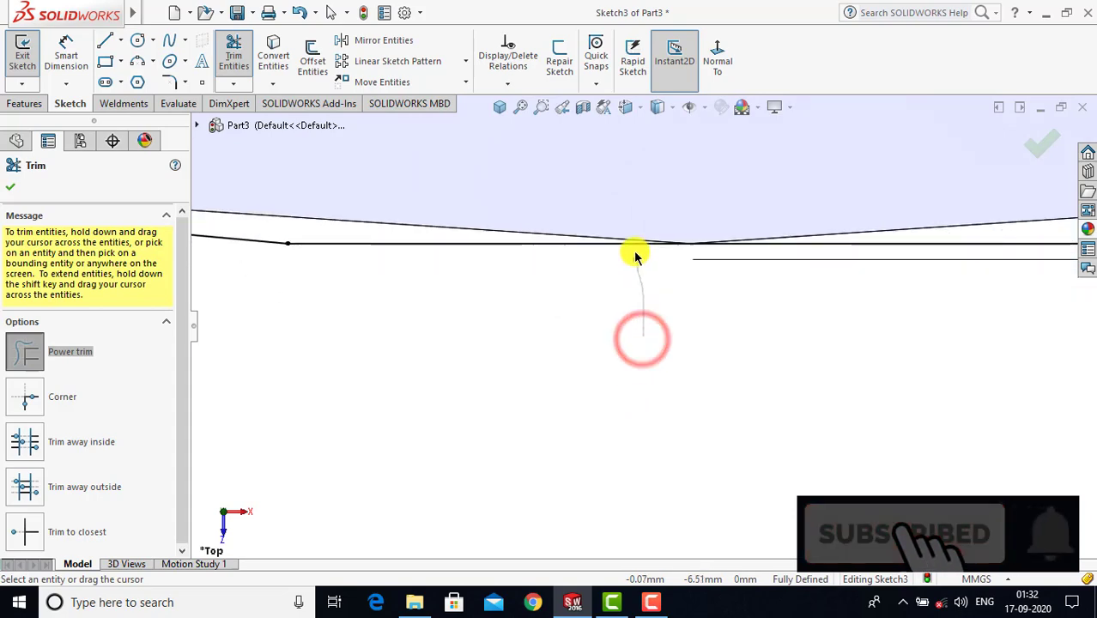
scroll(633, 266, up, 6)
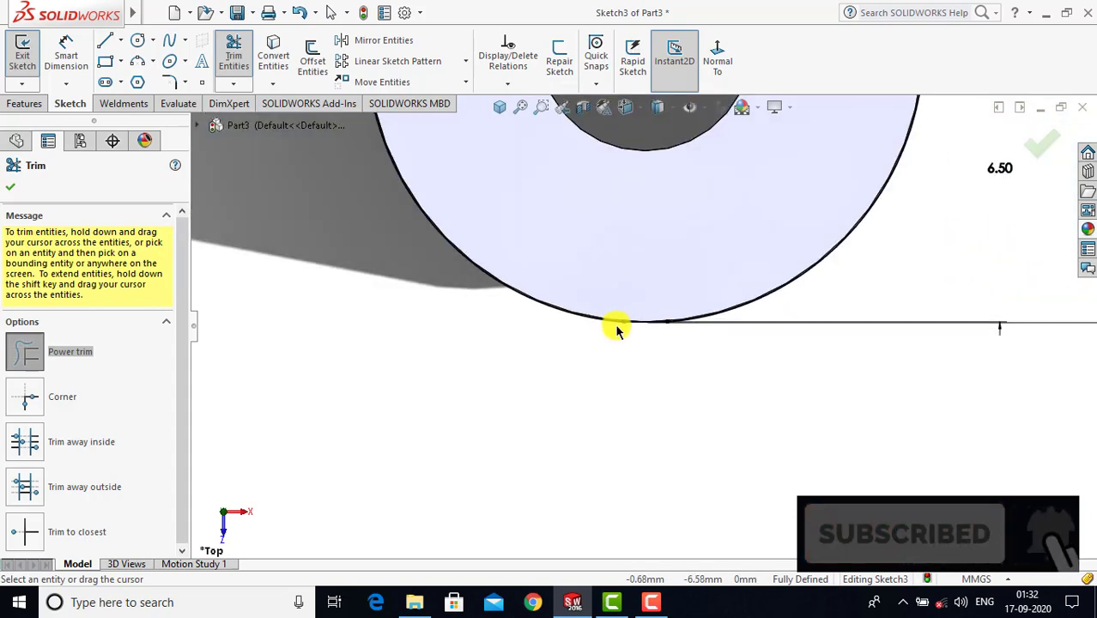
scroll(616, 328, up, 3)
scroll(607, 230, up, 3)
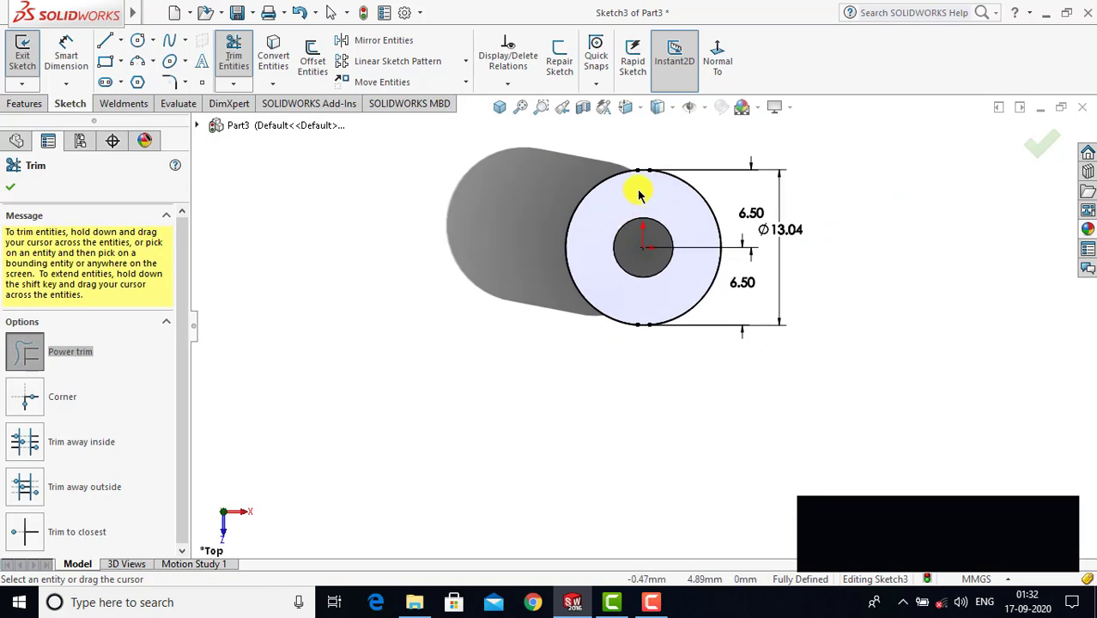
scroll(638, 179, down, 4)
scroll(627, 261, up, 1)
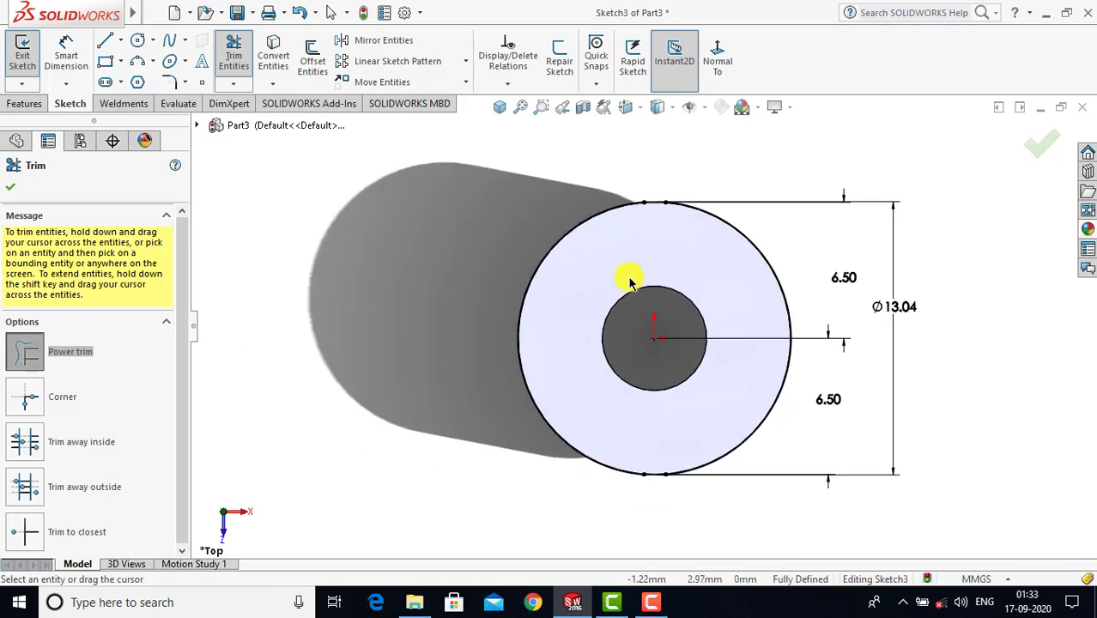
scroll(630, 280, down, 1)
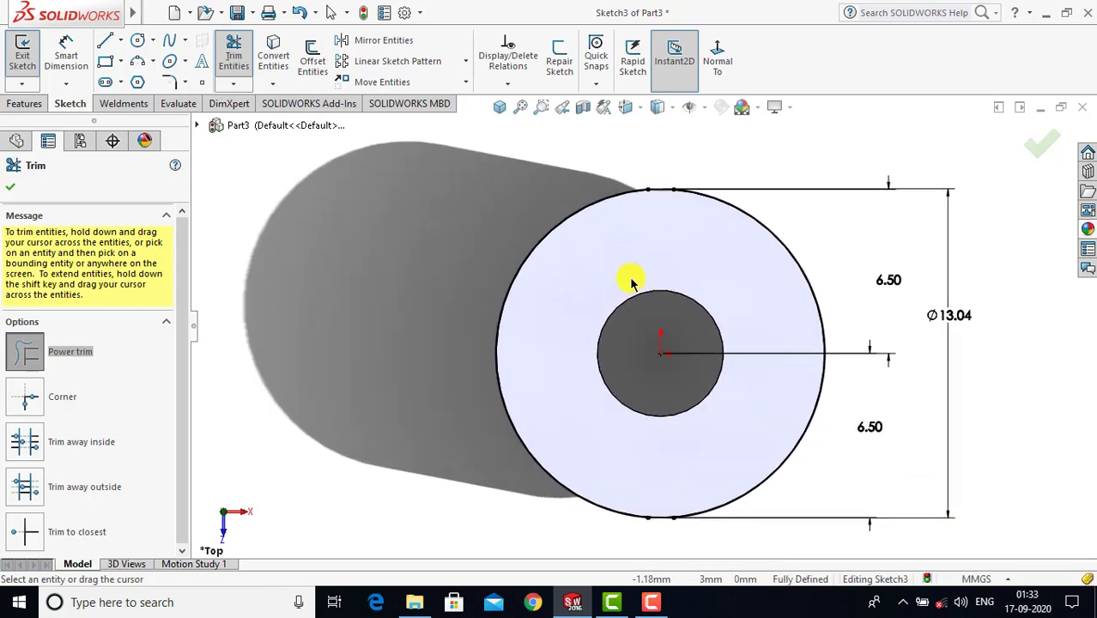
click(242, 49)
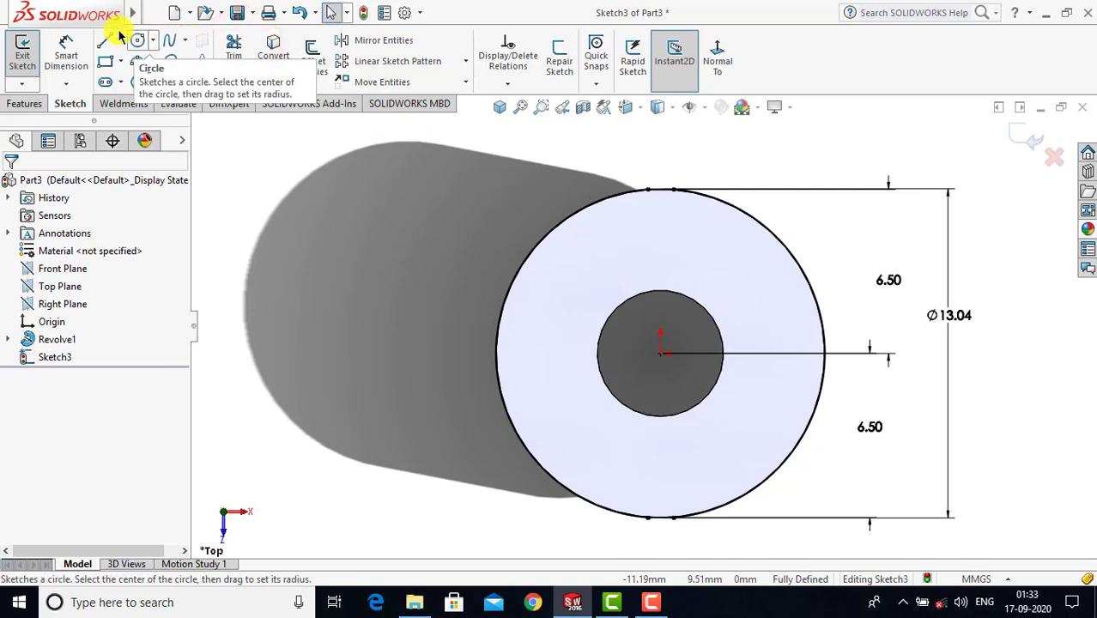
- Draw a vertical line about 4.2 mm long, about 15 mm to the left of the origin
click(281, 289)
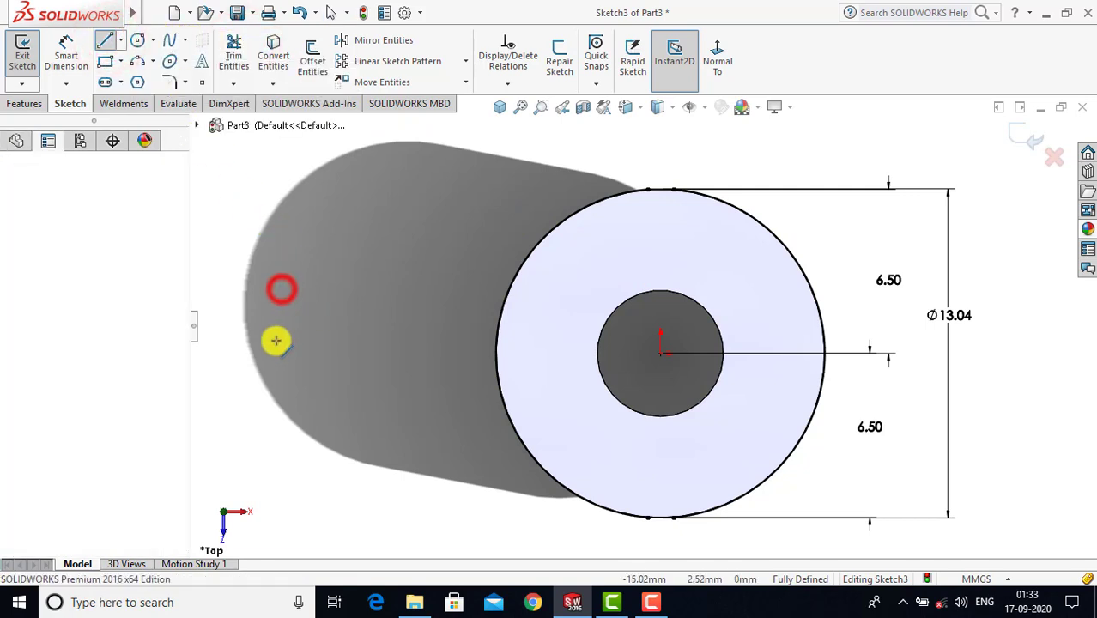
click(280, 393)
key(Escape)
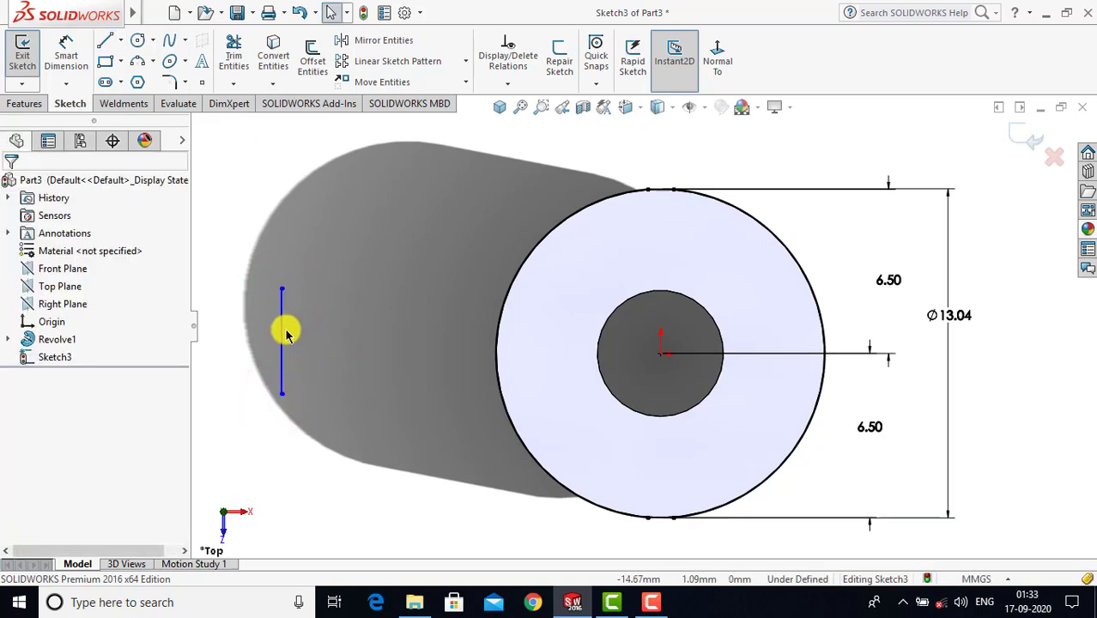
- Add a horizontal relation between the vertical line's midpoint and the origin
click(284, 343)
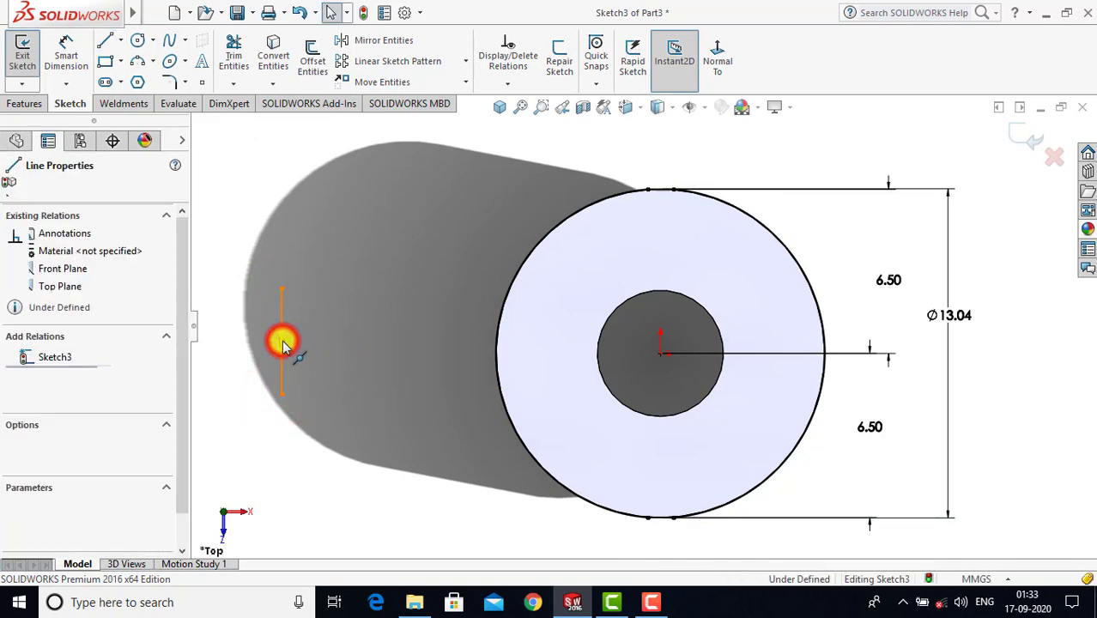
ctrl+click(661, 353)
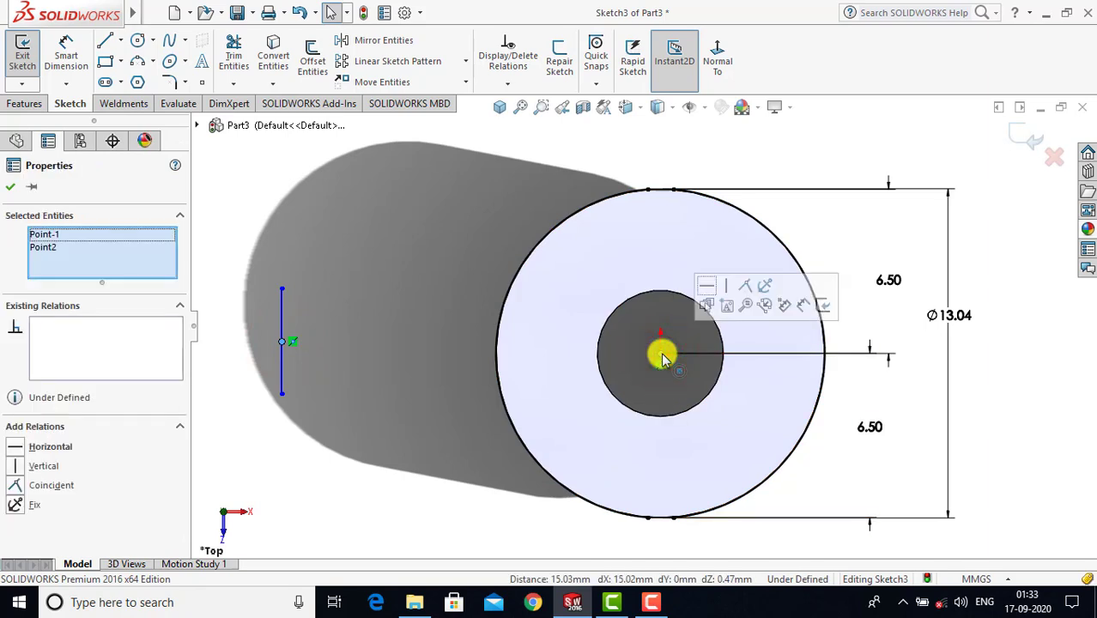
click(705, 286)
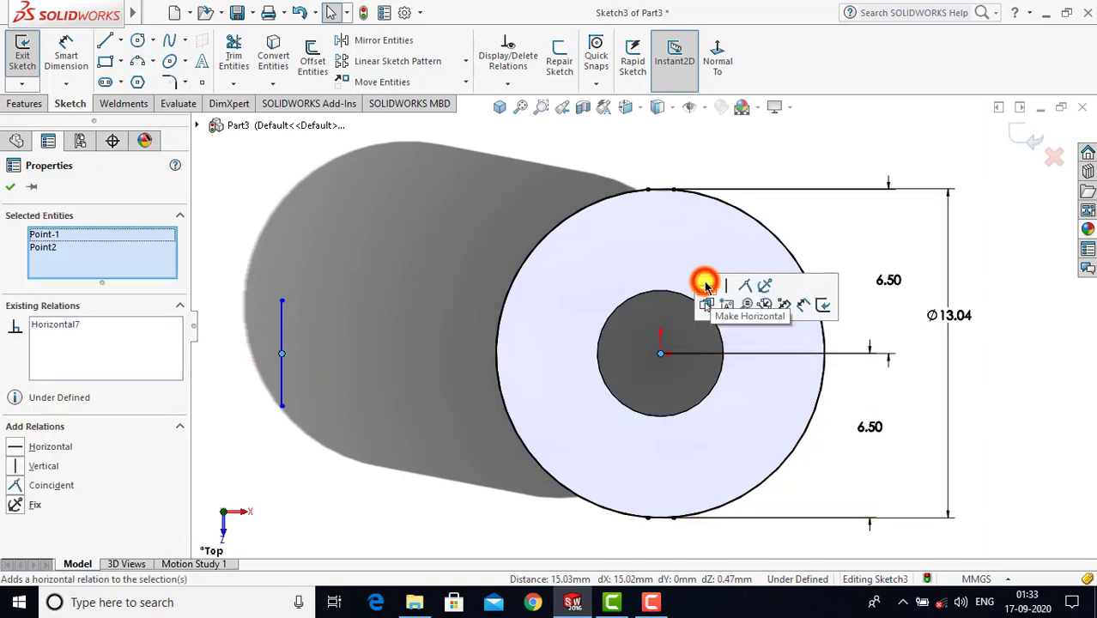
click(12, 186)
click(419, 268)
- Dimension the vertical line's horizontal distance from the origin and set it to 30.44 mm
key(z)
key(z)
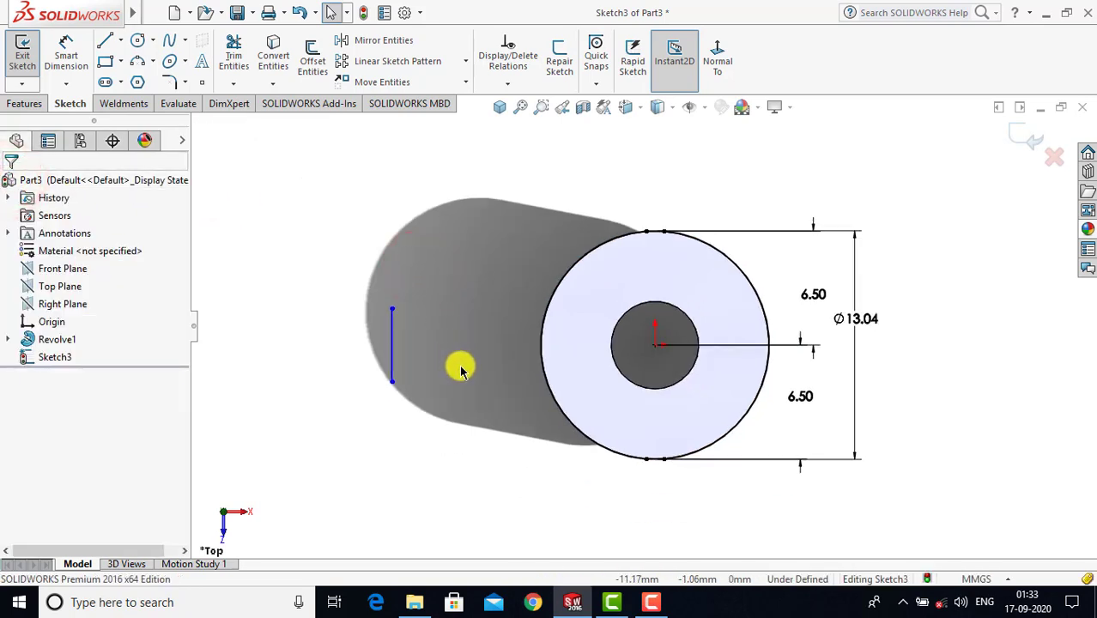
scroll(461, 369, down, 1)
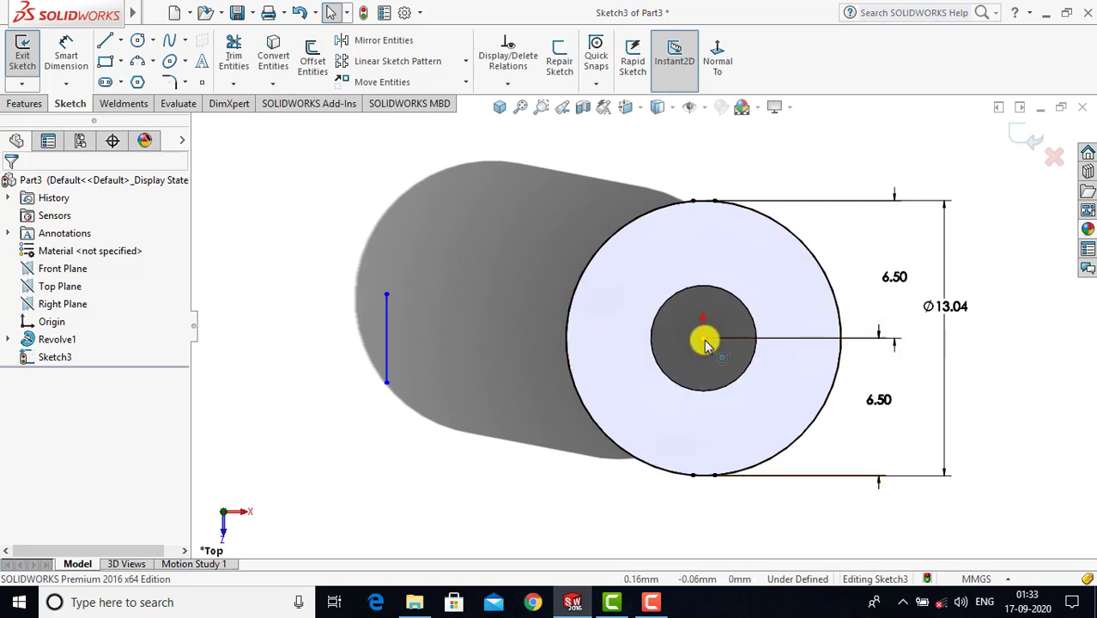
click(69, 53)
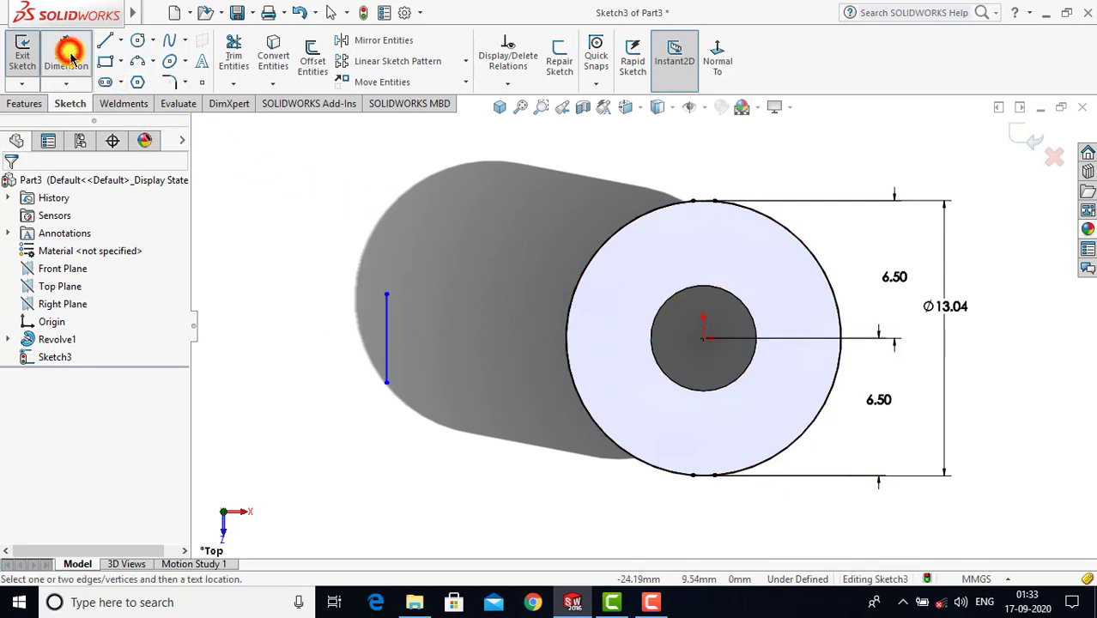
click(387, 359)
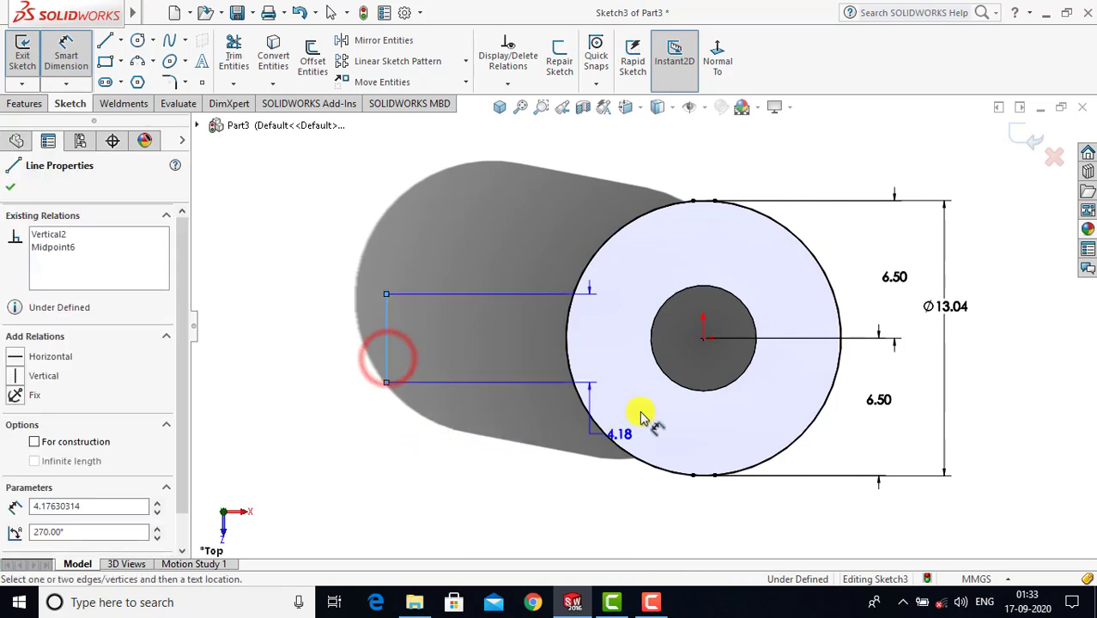
click(702, 339)
click(526, 490)
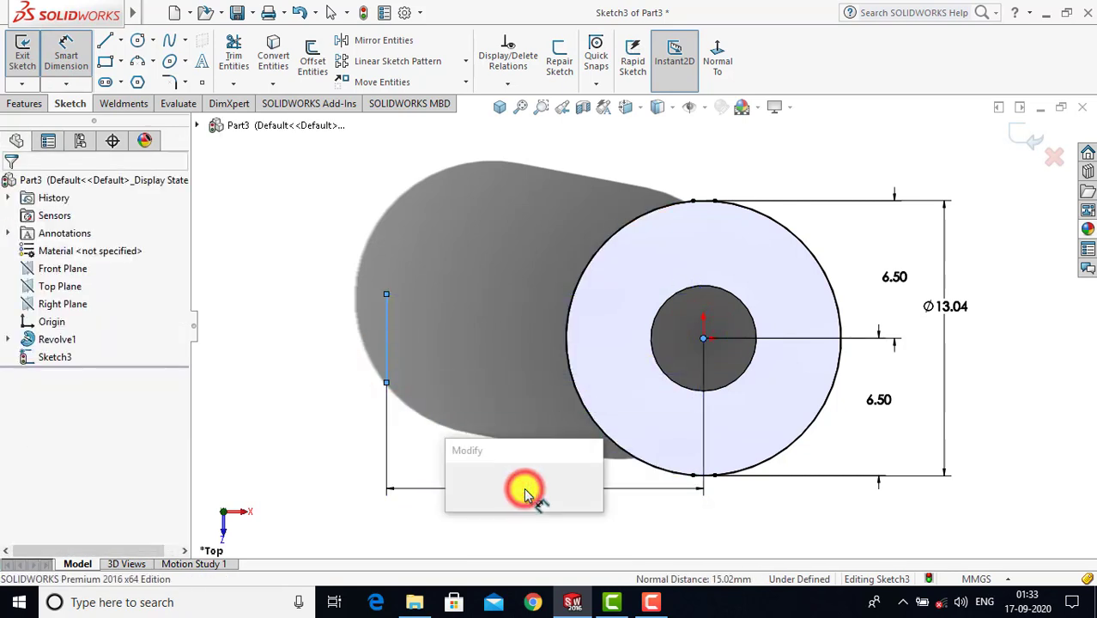
text(30.4)
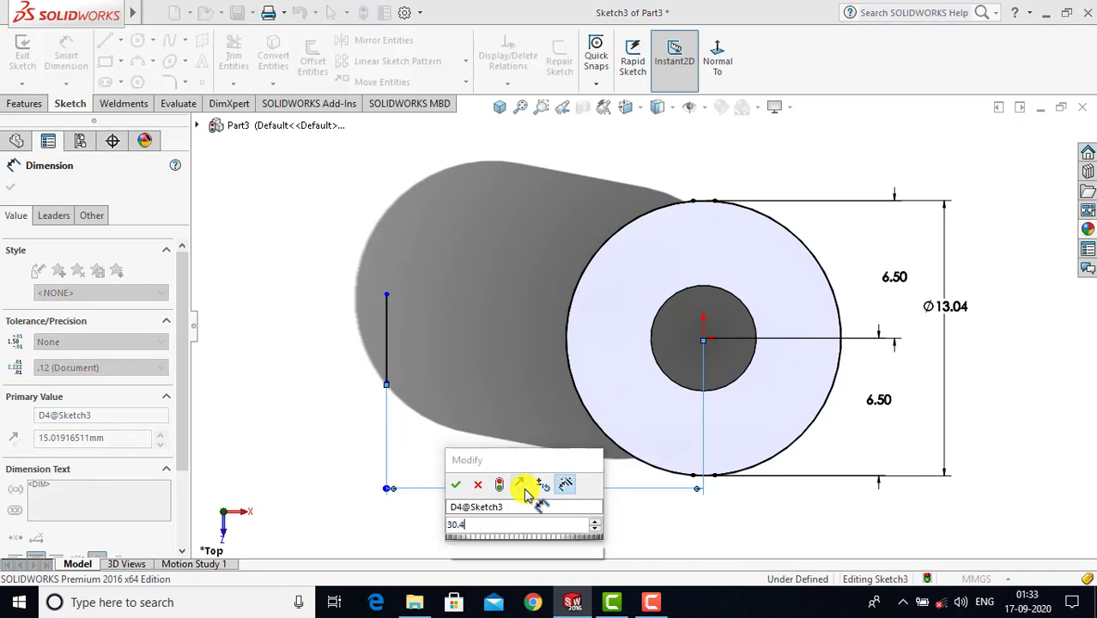
text(4)
key(Return)
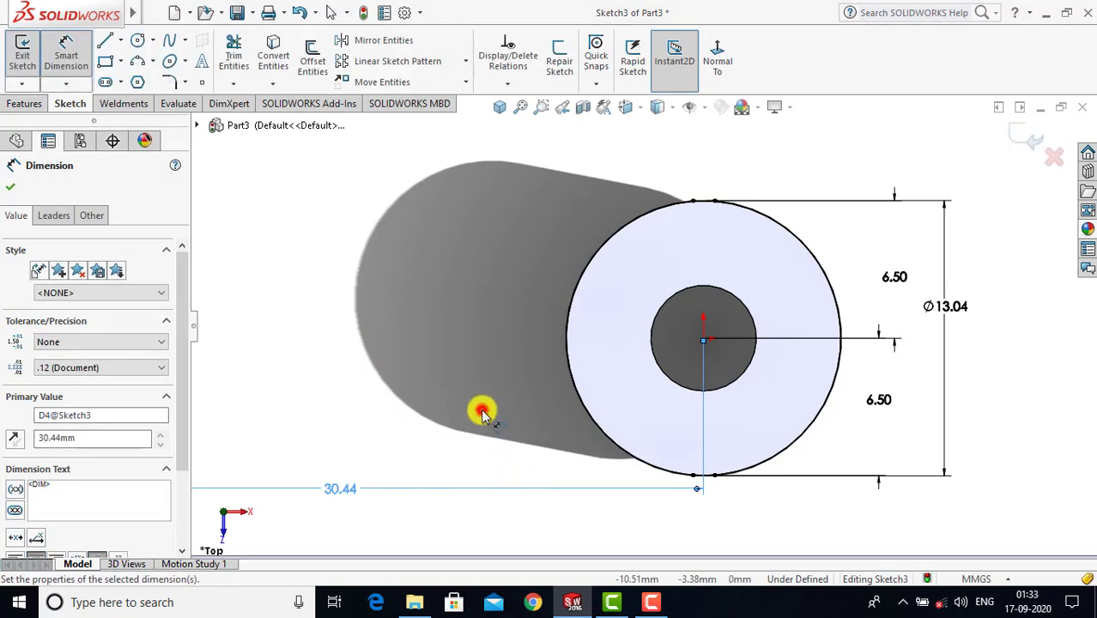
- Dimension the length of the vertical line, set it to 6 mm, and finish dimensioning
click(481, 410)
scroll(481, 410, up, 3)
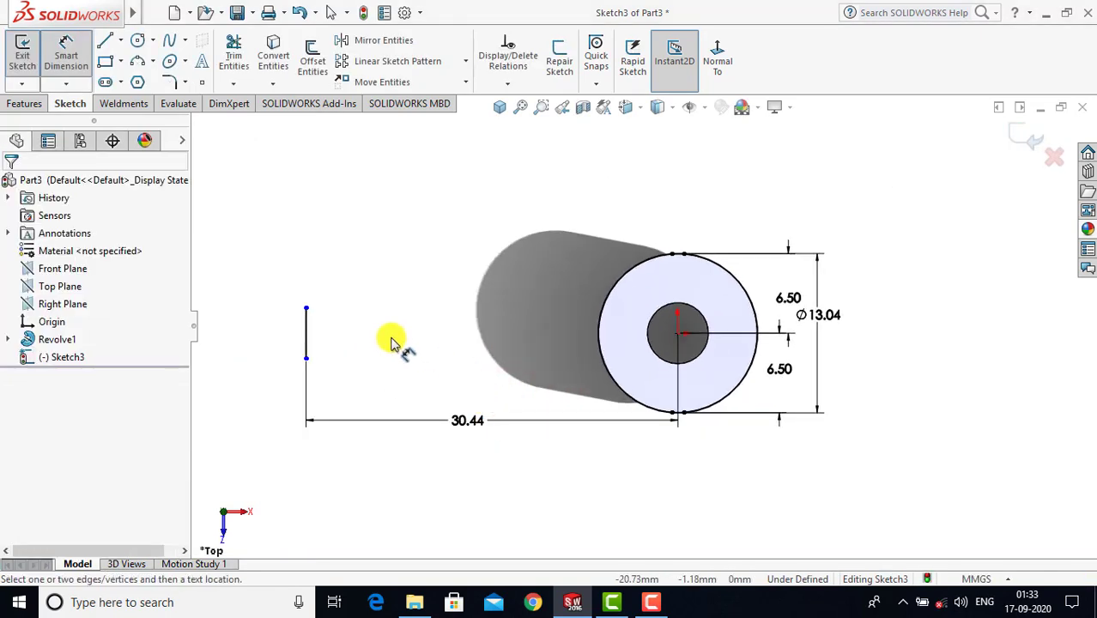
scroll(348, 353, down, 1)
scroll(361, 358, down, 1)
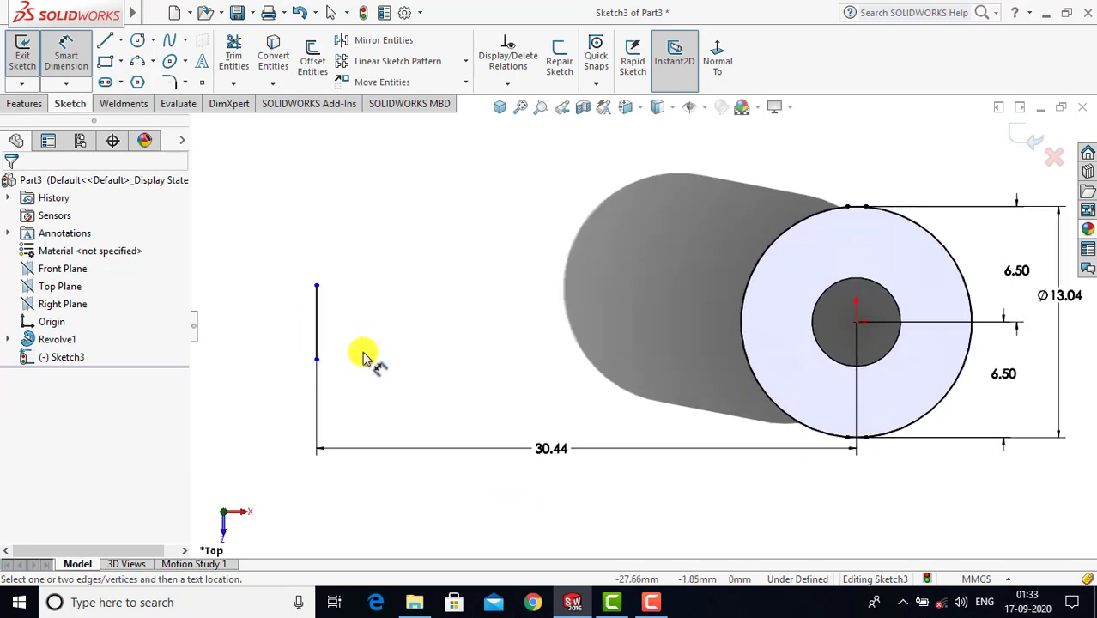
click(319, 336)
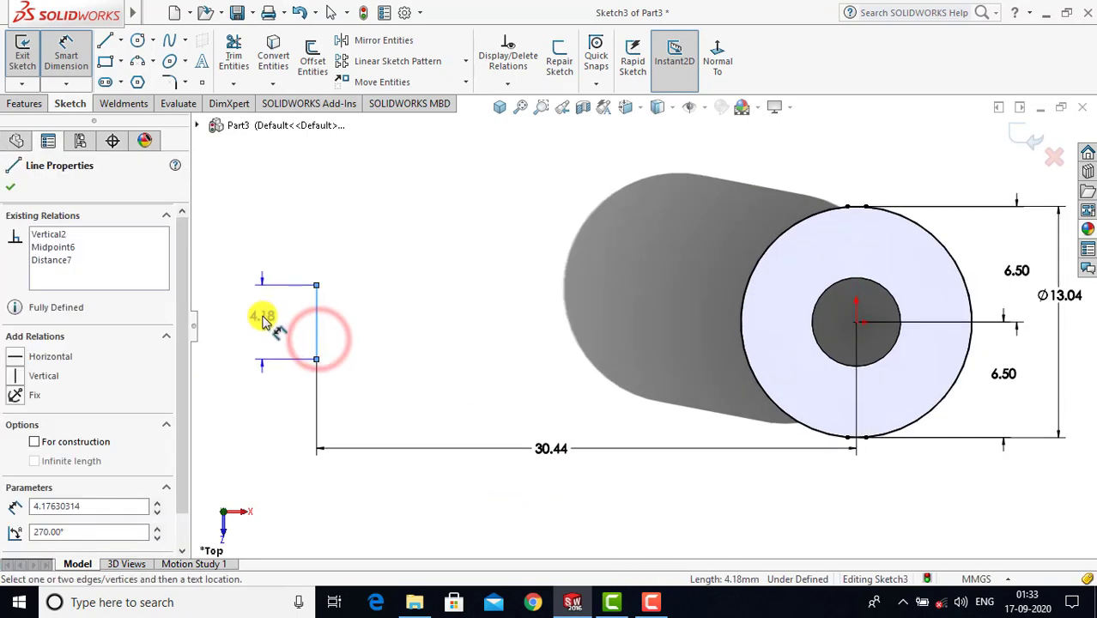
click(273, 321)
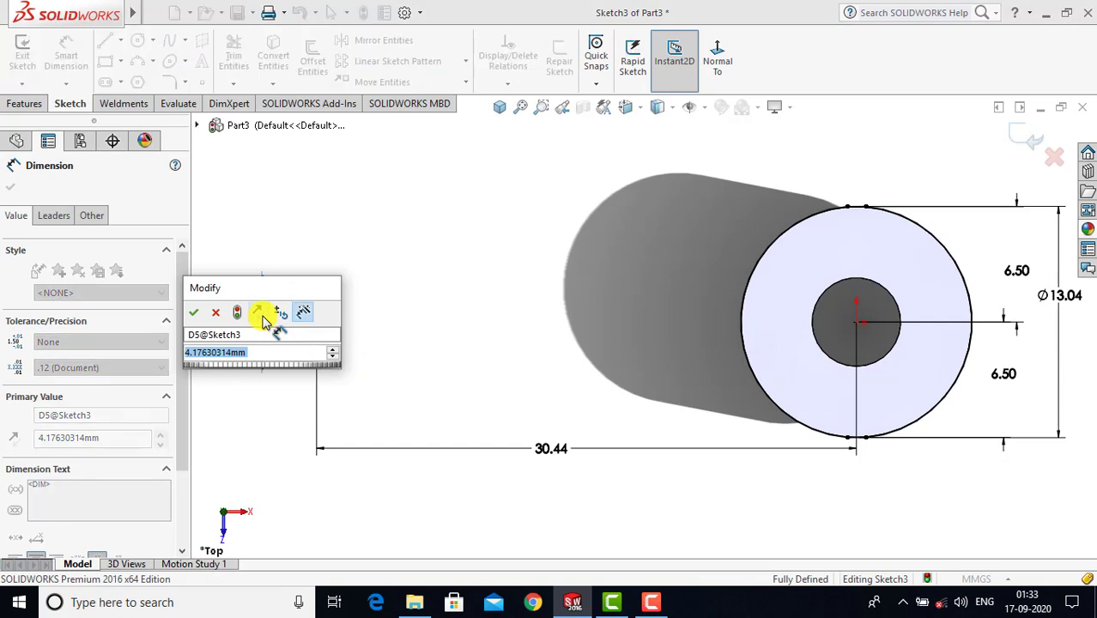
text(4)
key(Escape)
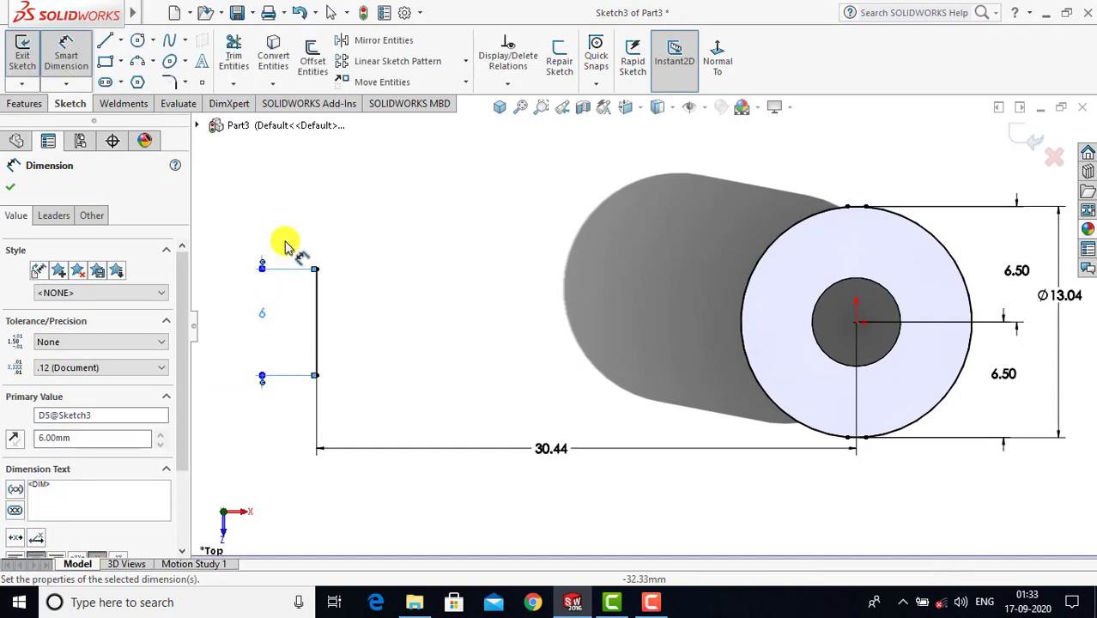
click(286, 241)
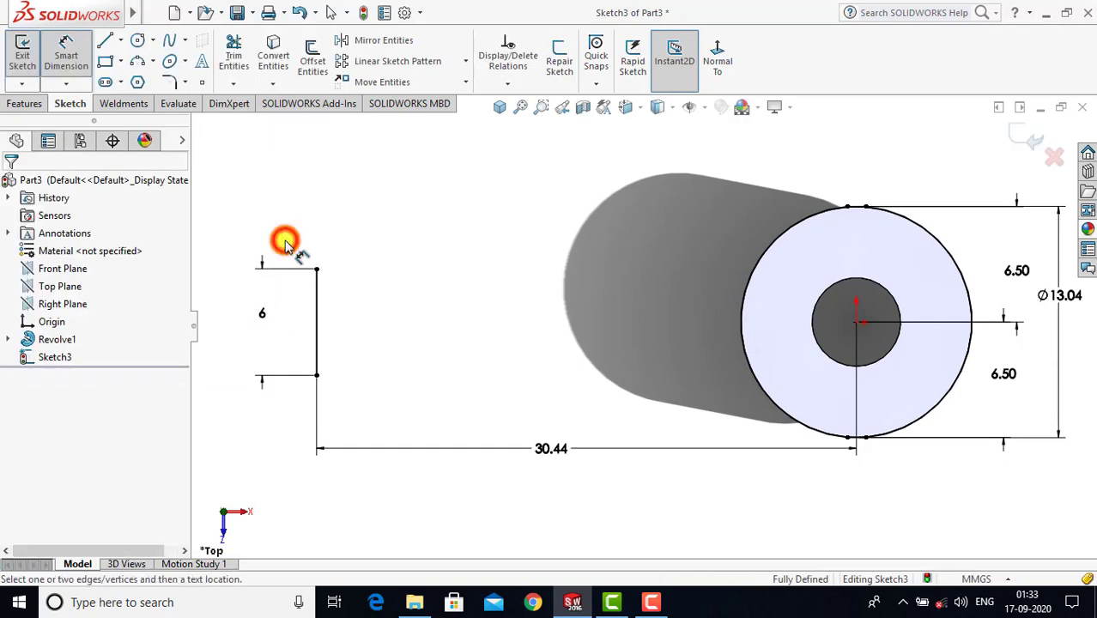
click(65, 53)
- Draw a 3 Point Arc of about 79.5 mm radius, bulging upward from the vertical line's upper endpoint to the circle's upper-left edge
scroll(434, 320, up, 1)
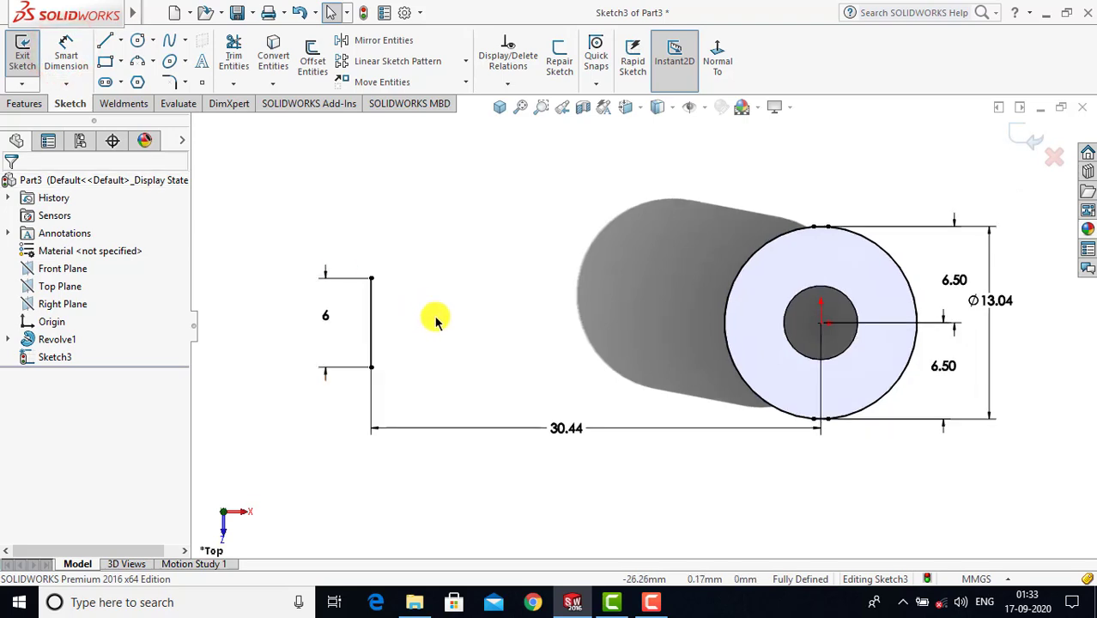
scroll(431, 283, down, 1)
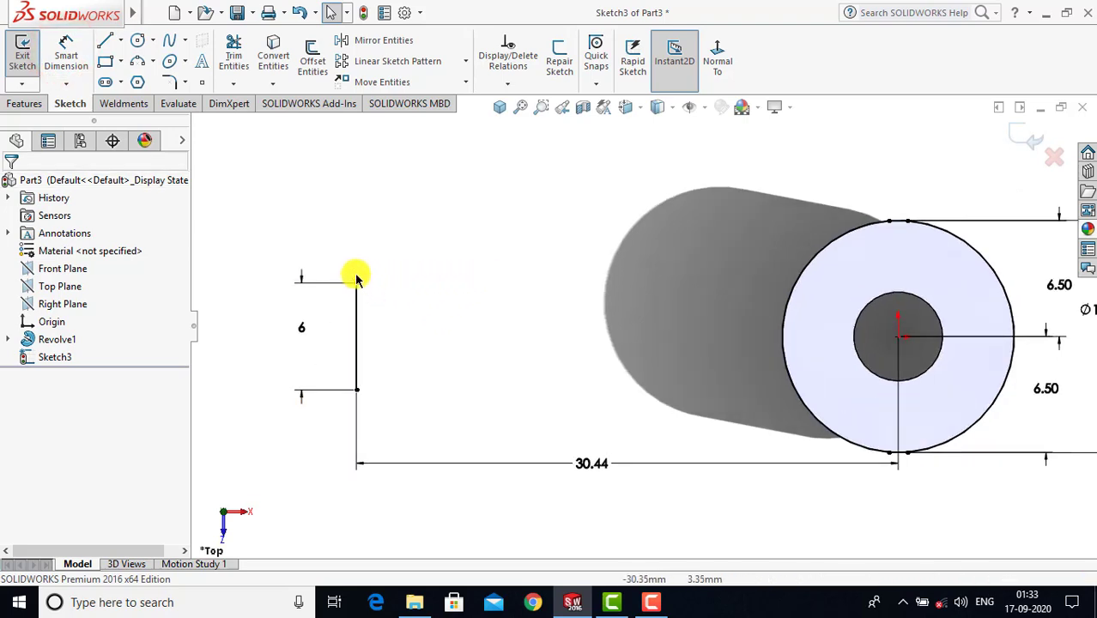
click(155, 61)
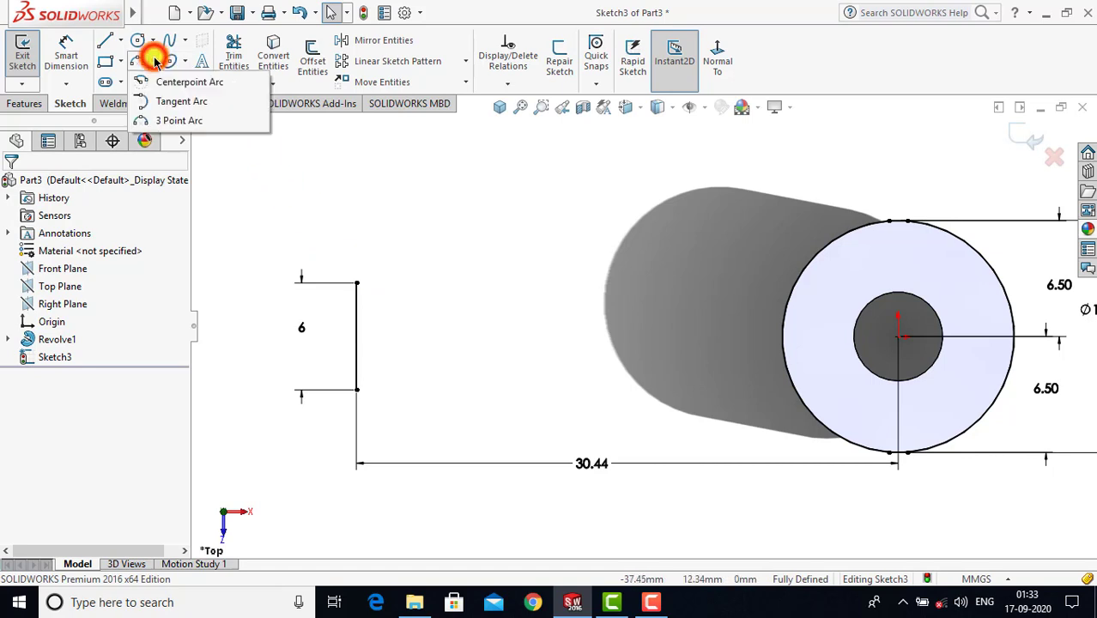
click(163, 115)
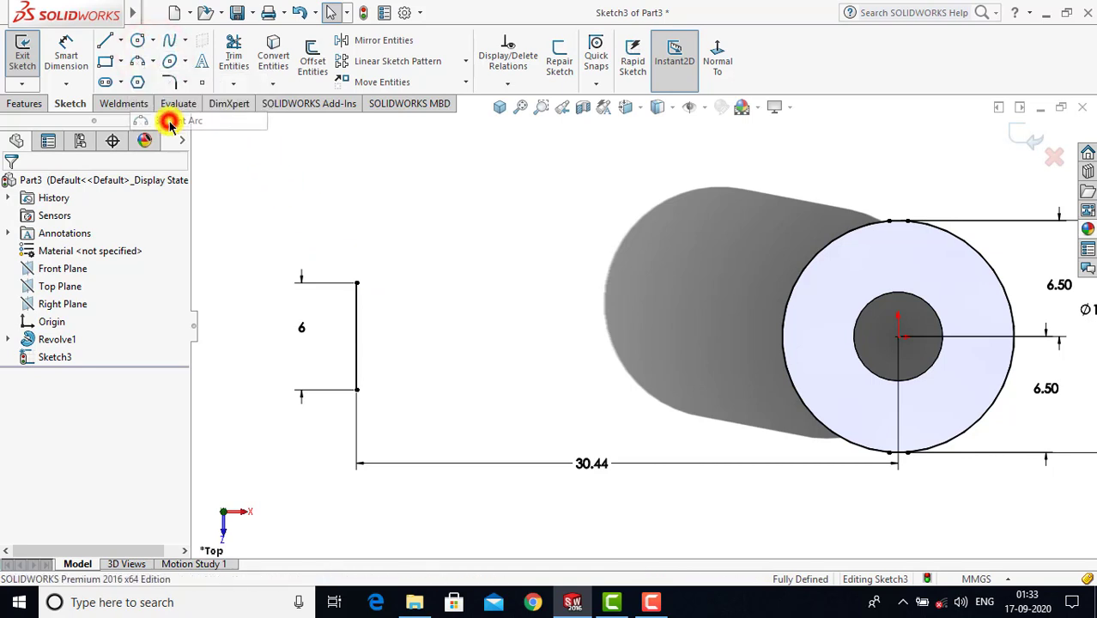
click(357, 282)
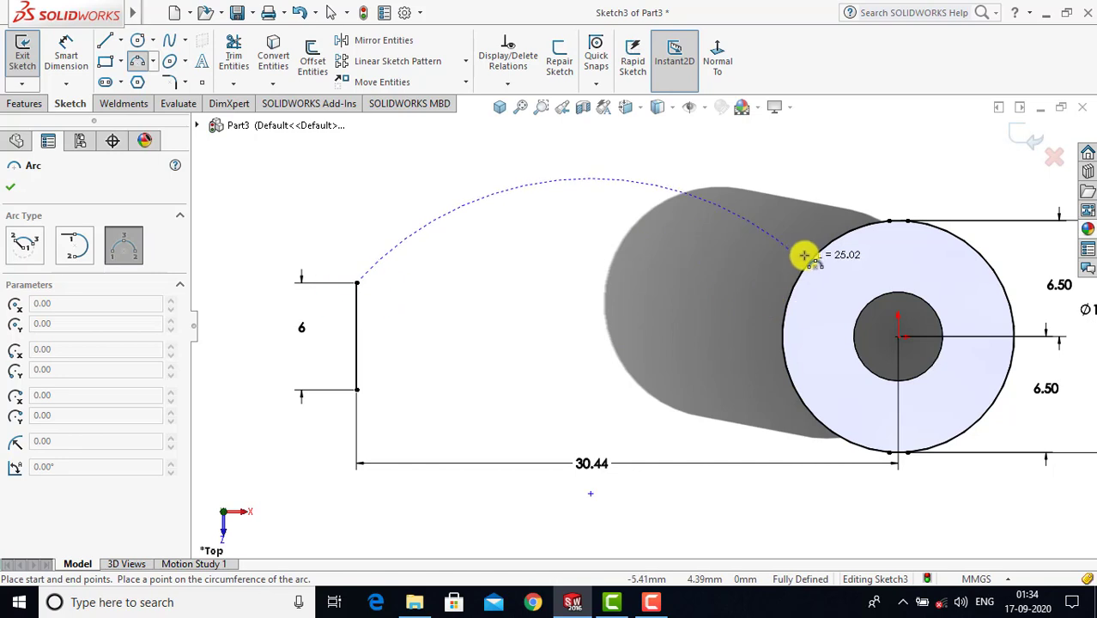
click(829, 242)
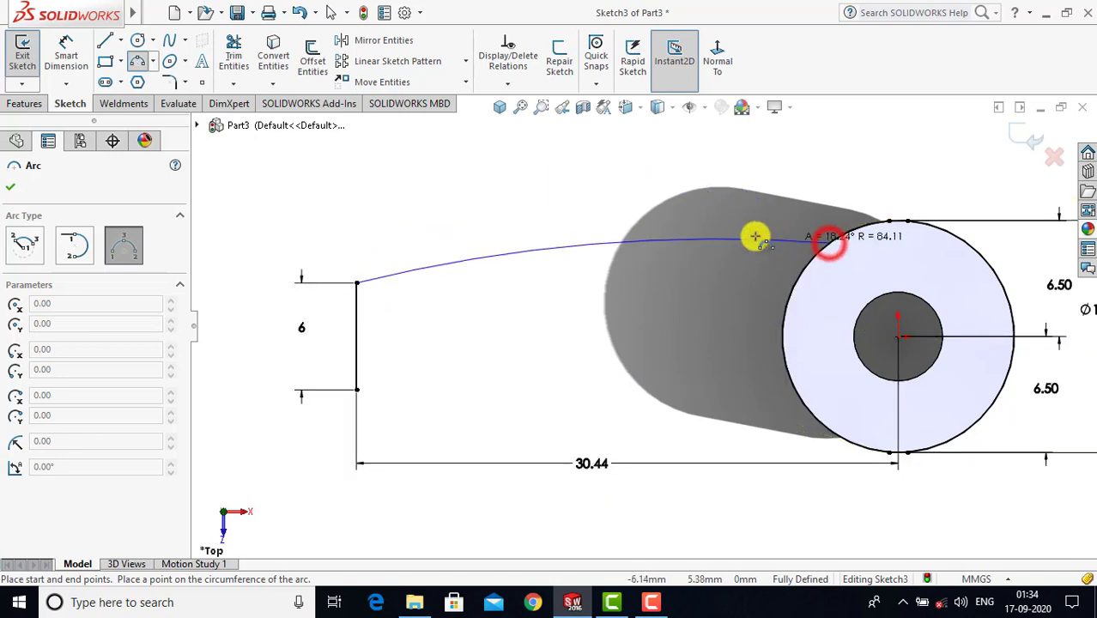
click(612, 242)
key(Escape)
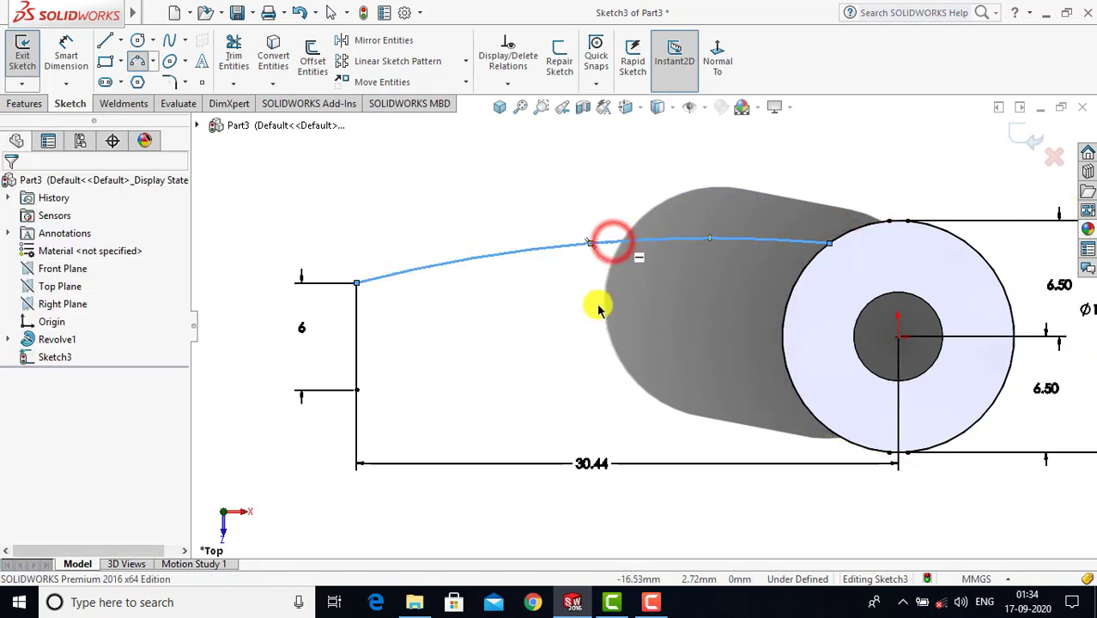
- Dimension the upper arc's radius and set it to 60 mm
scroll(592, 318, up, 1)
scroll(596, 322, up, 1)
scroll(606, 309, down, 1)
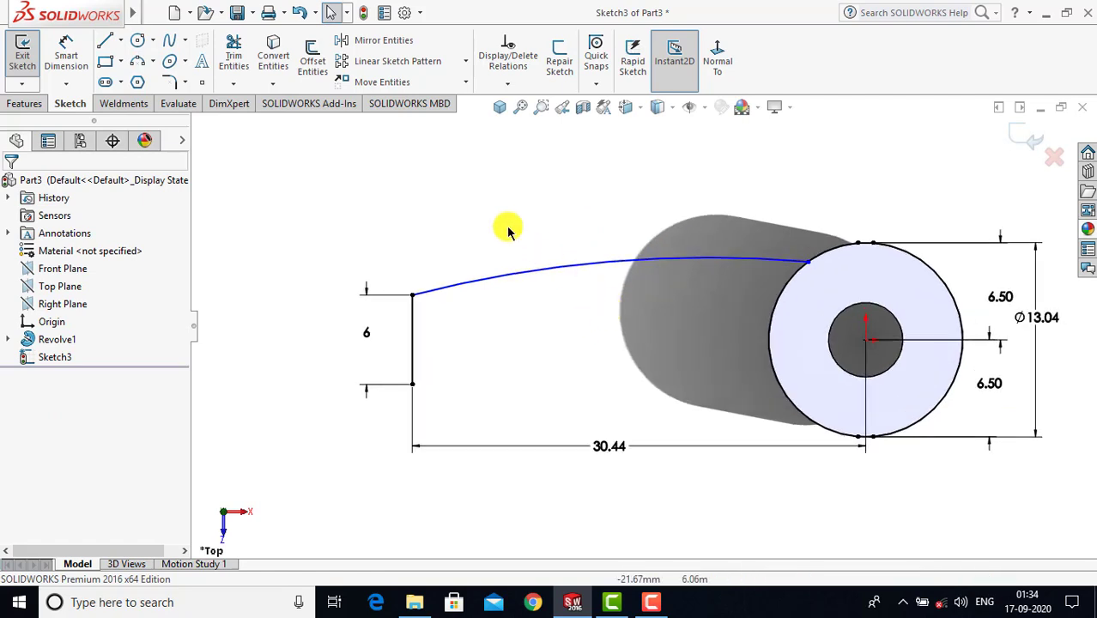
click(73, 49)
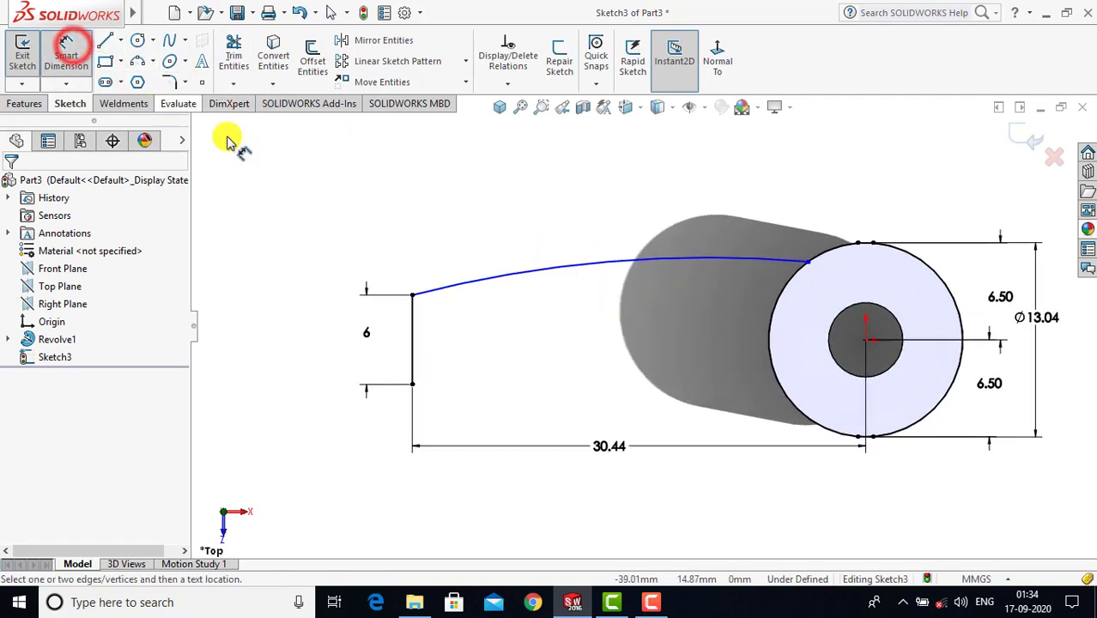
click(489, 268)
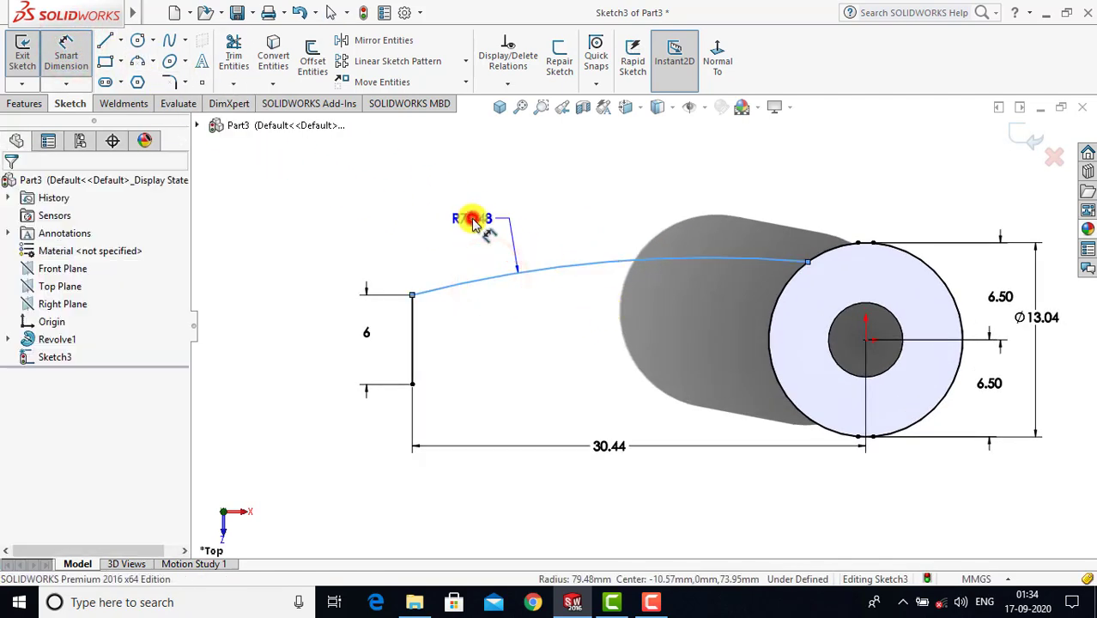
click(477, 220)
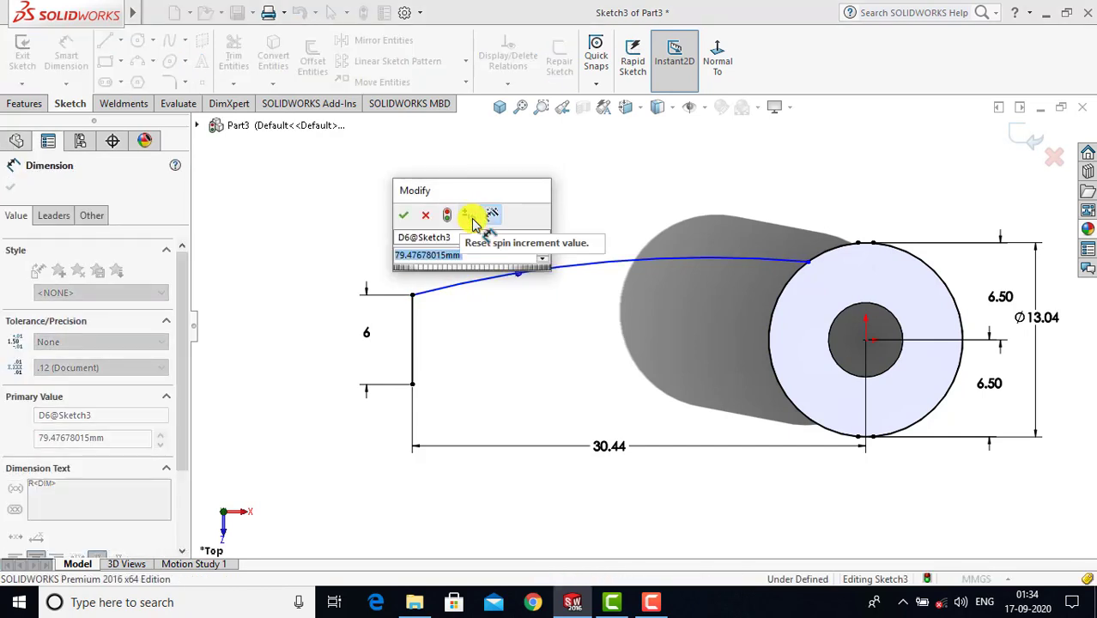
text(60)
key(Return)
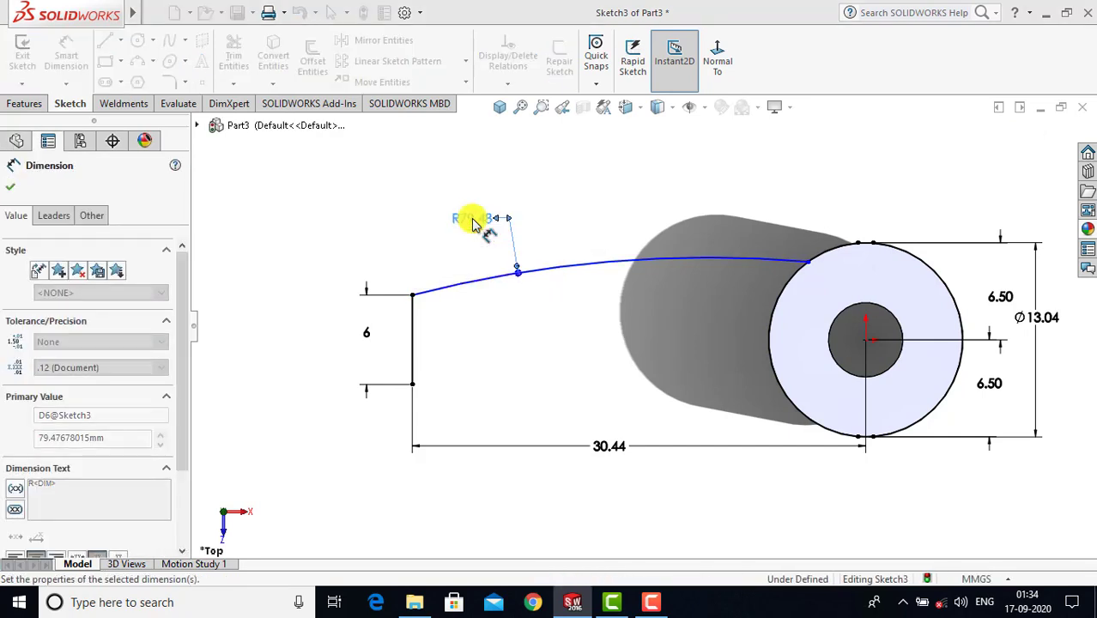
click(534, 214)
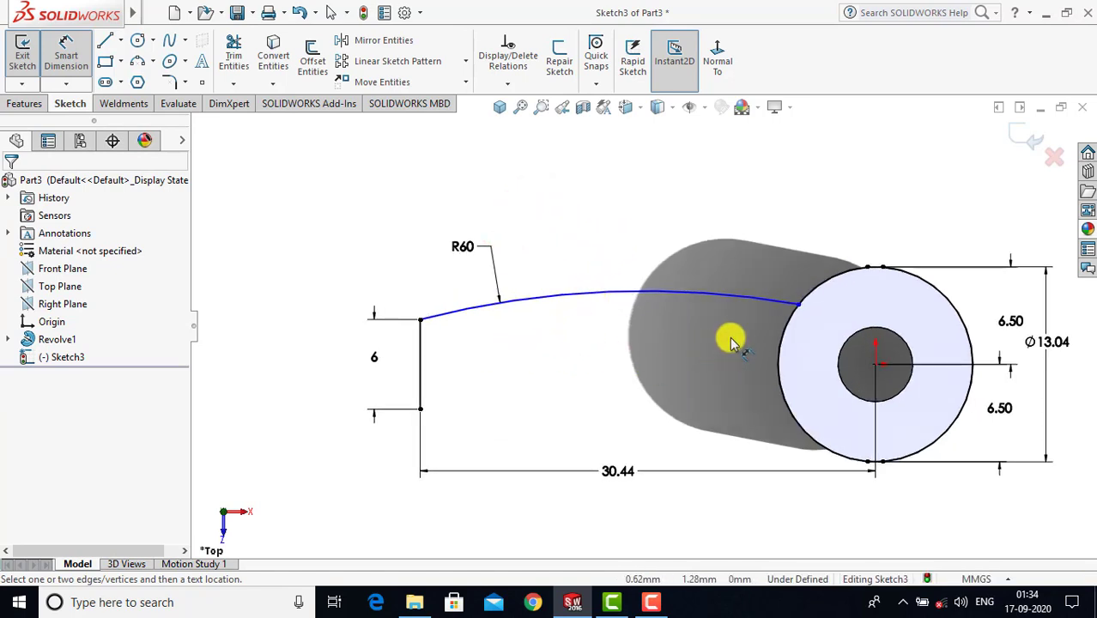
- Dimension the horizontal distance between the upper arc's two endpoints, set it to 28 mm, and finish dimensioning
click(797, 307)
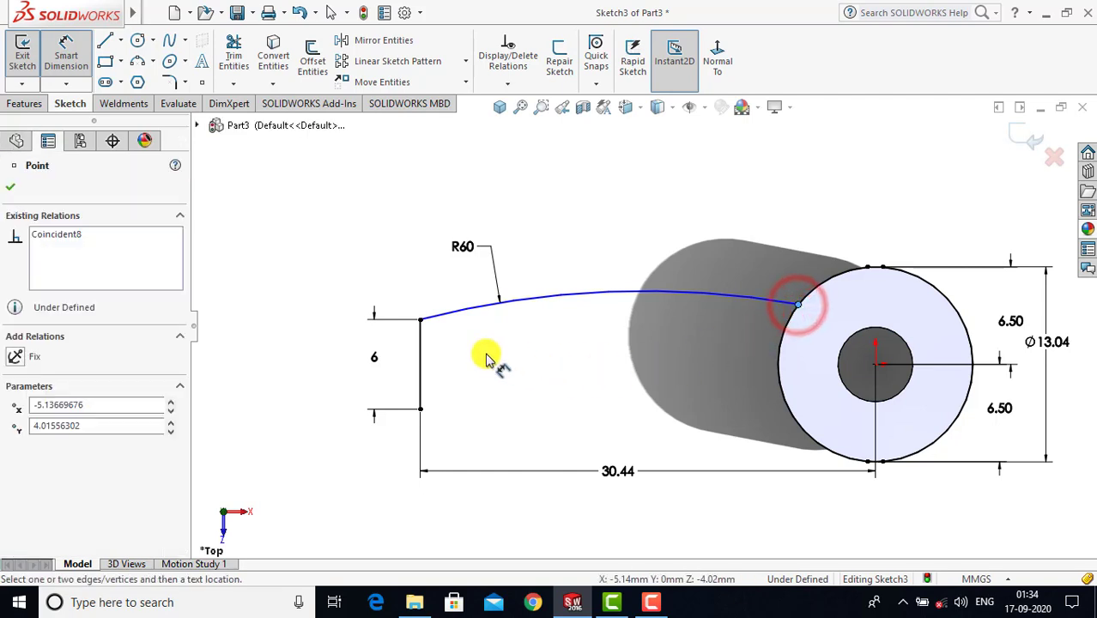
click(419, 319)
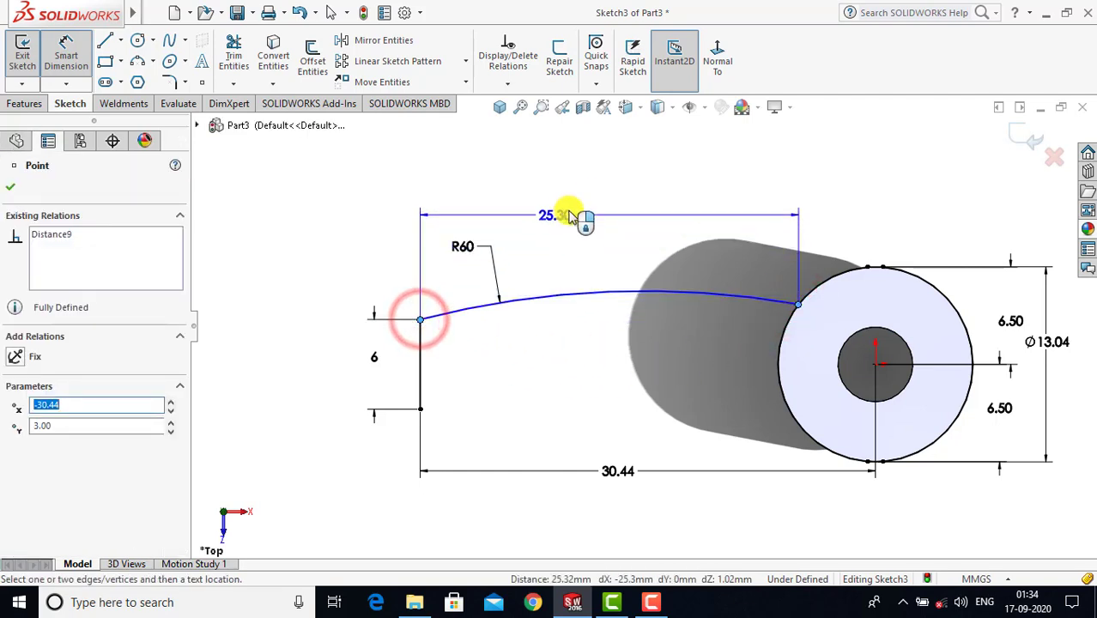
click(600, 183)
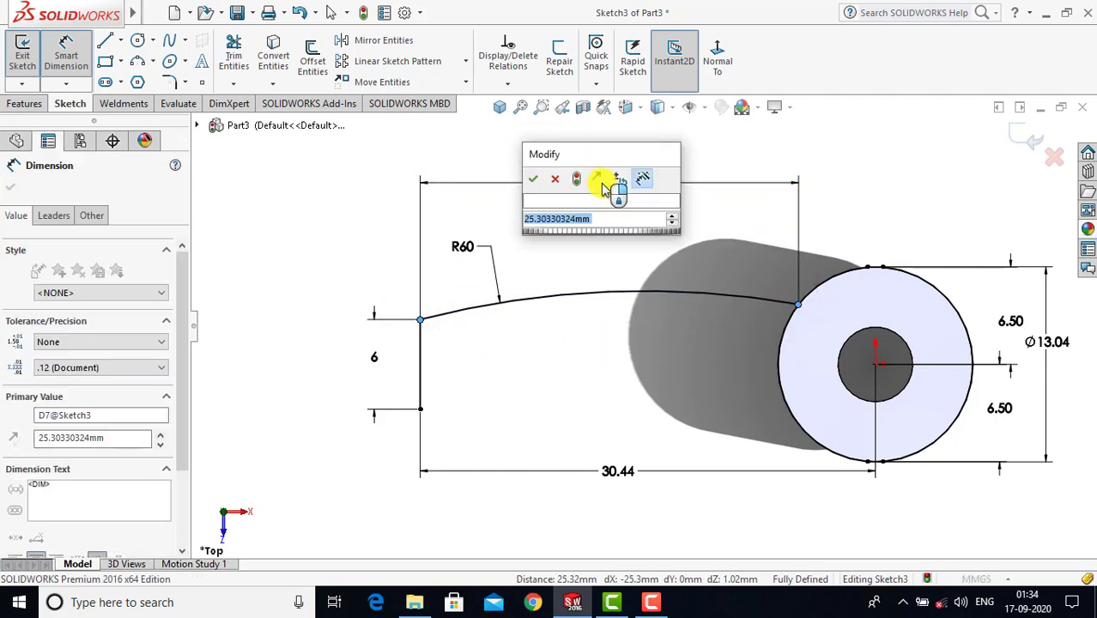
text(28)
key(Return)
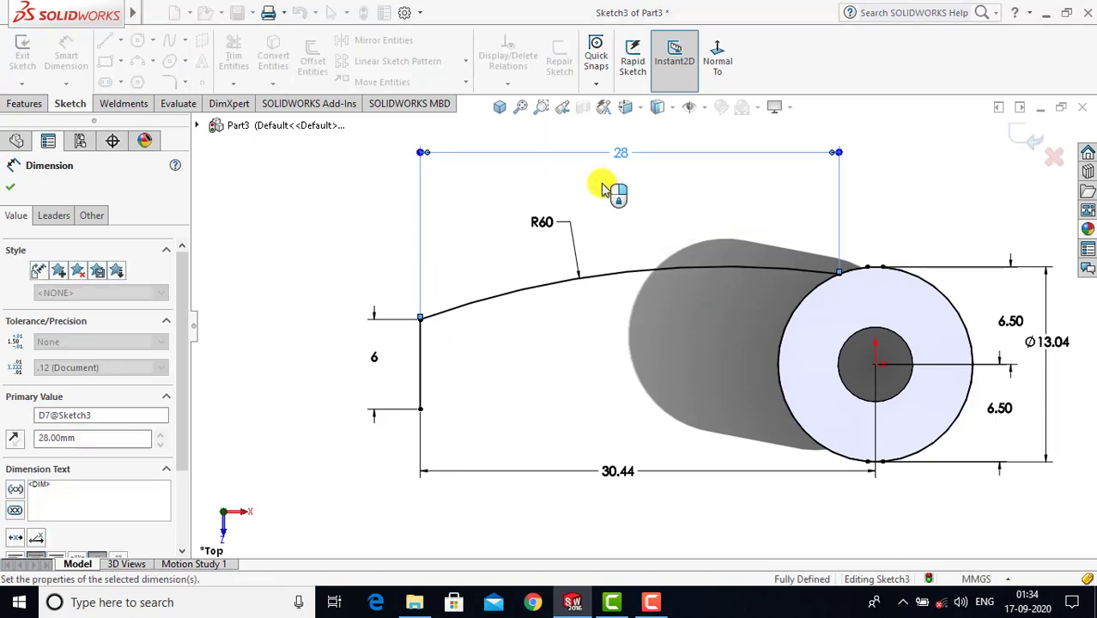
click(666, 212)
scroll(661, 314, up, 2)
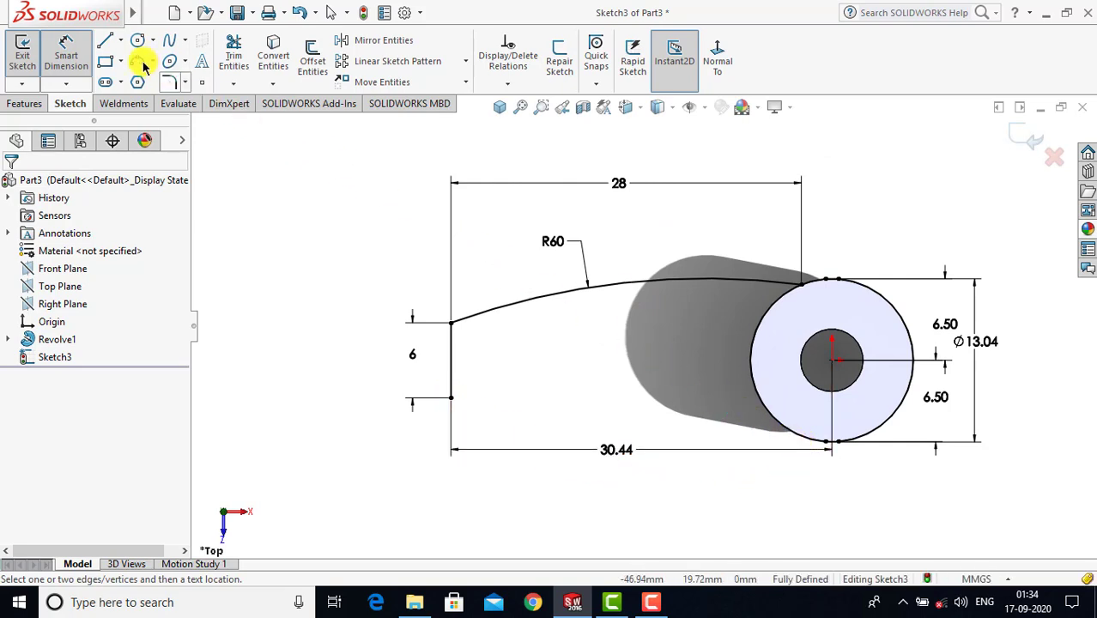
click(66, 53)
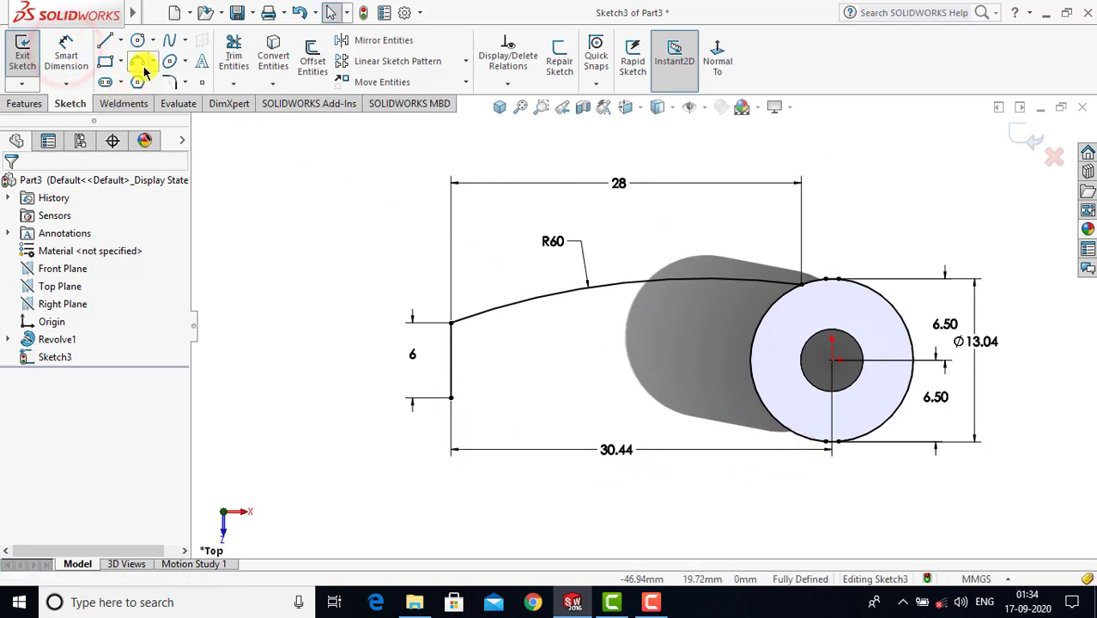
- Draw a 3 Point Arc of about 57.5 mm radius, bulging downward from the vertical line's lower endpoint to the circle's lower-left edge
click(165, 119)
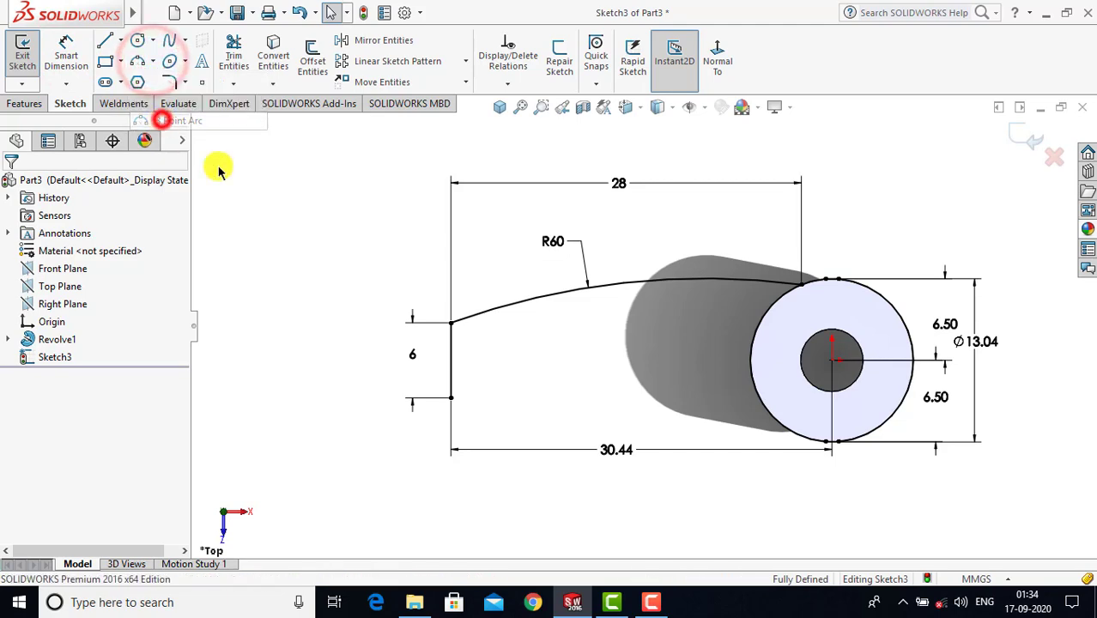
click(450, 400)
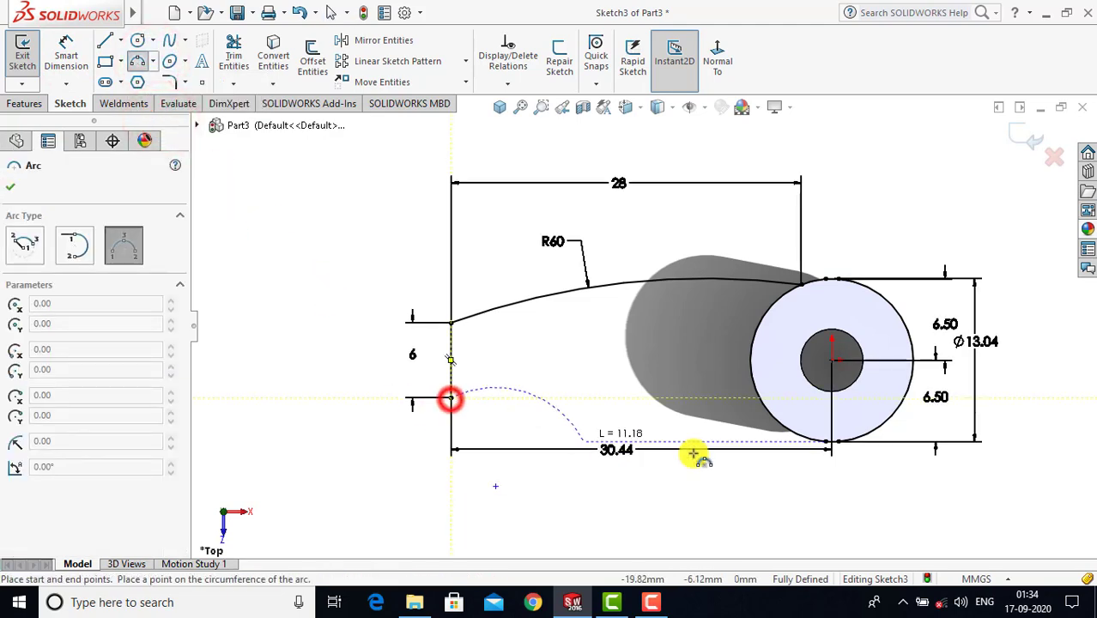
click(791, 431)
click(726, 438)
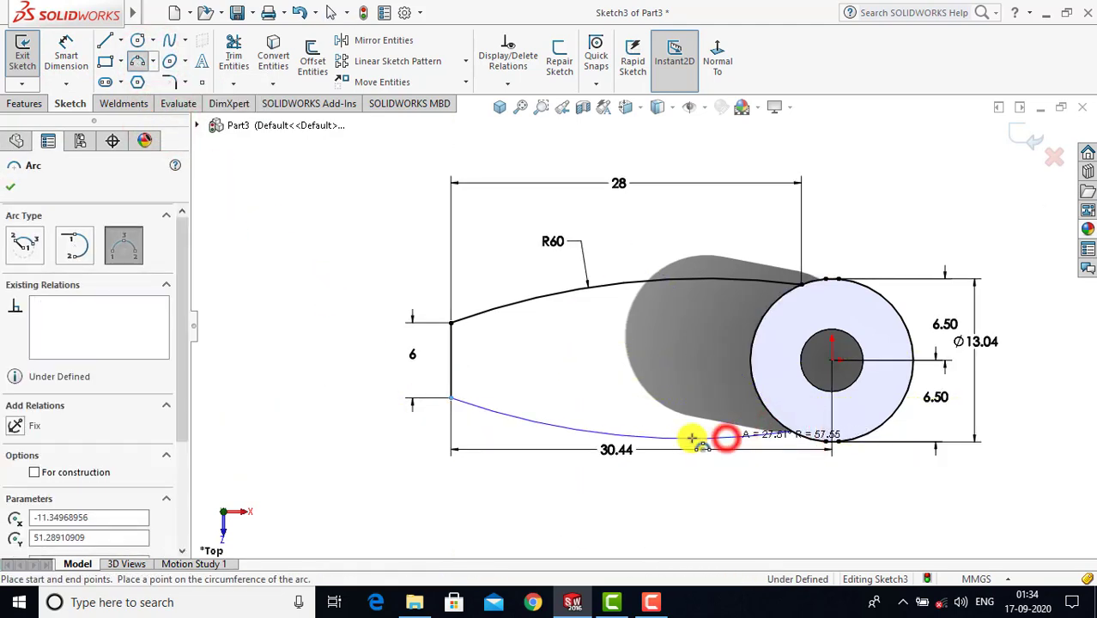
key(Escape)
key(z)
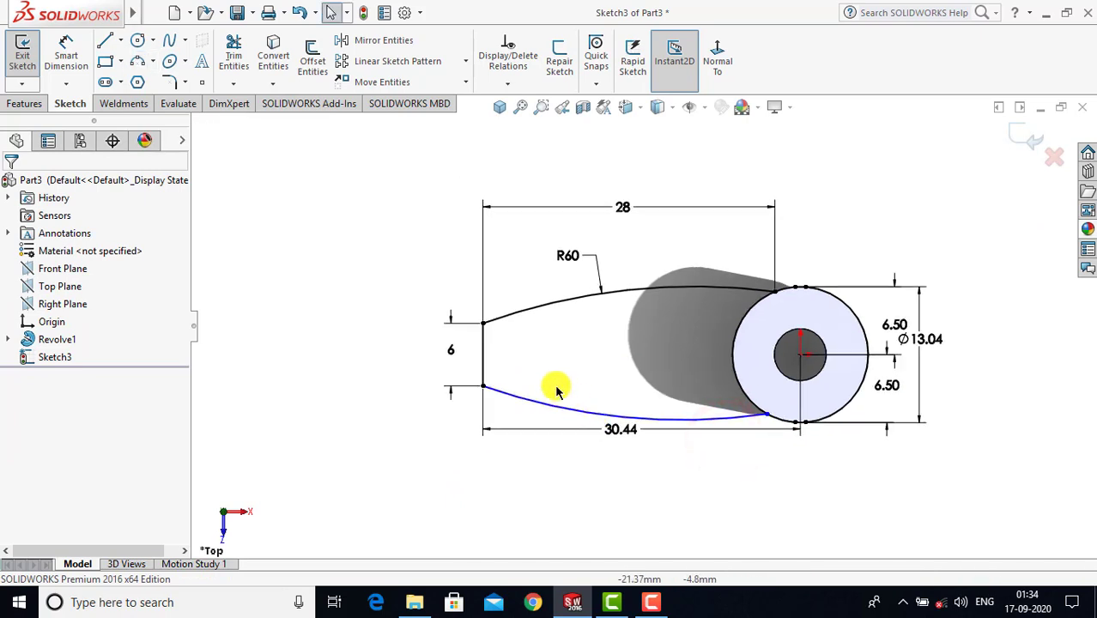
- Dimension the lower arc's radius and set it to 60 mm
click(61, 43)
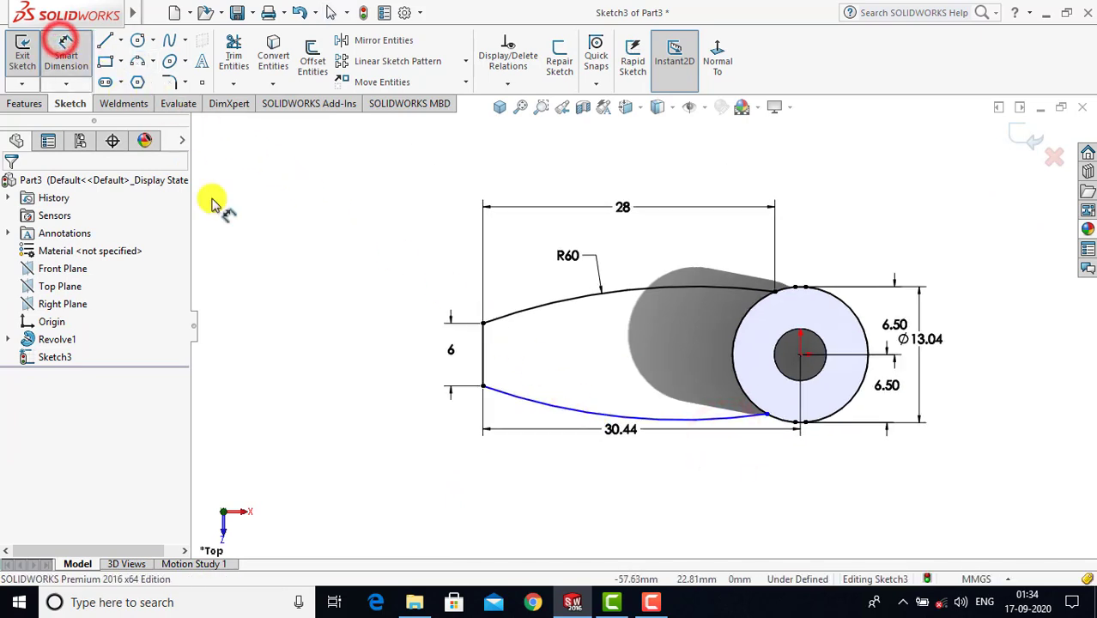
click(522, 468)
text(6)
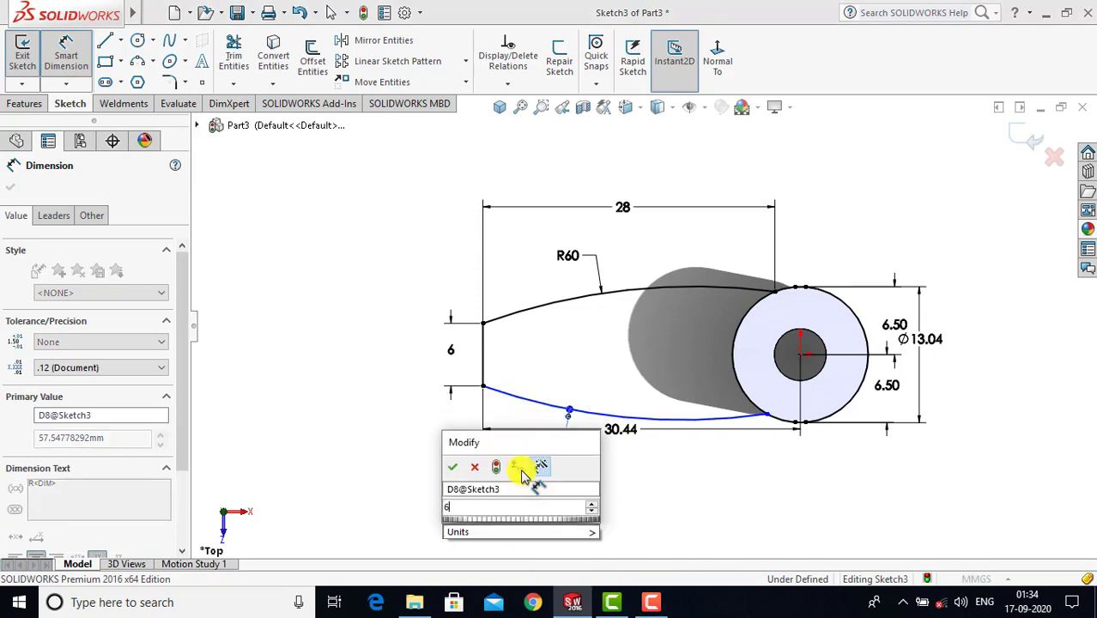
text(0)
key(Return)
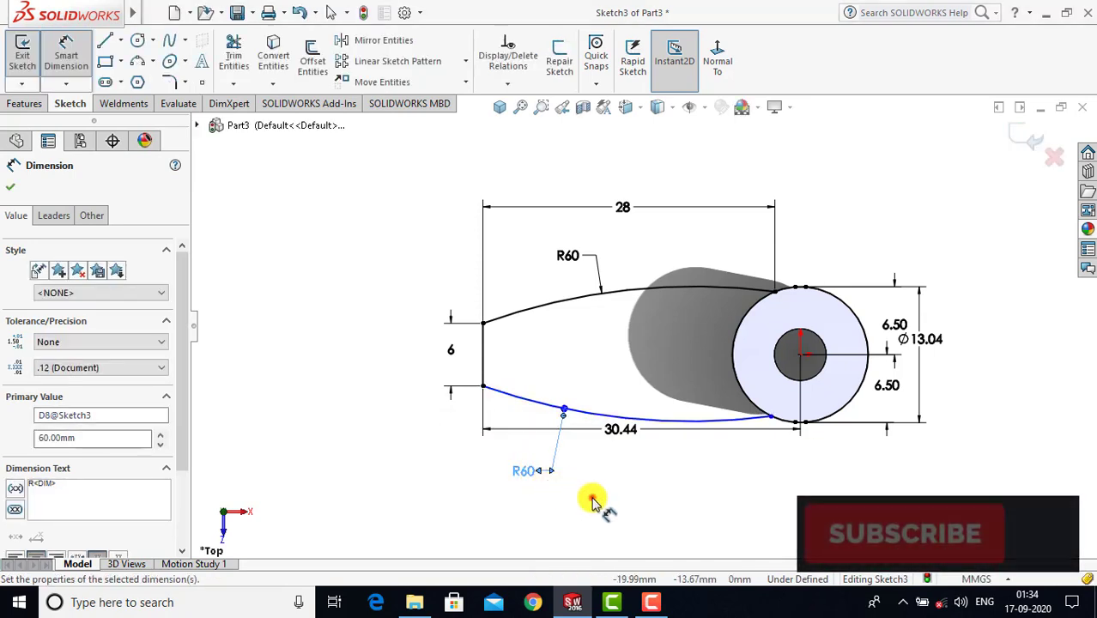
click(592, 502)
- Dimension the horizontal distance between the lower arc's two endpoints, set it to 28 mm, and finish dimensioning
click(771, 417)
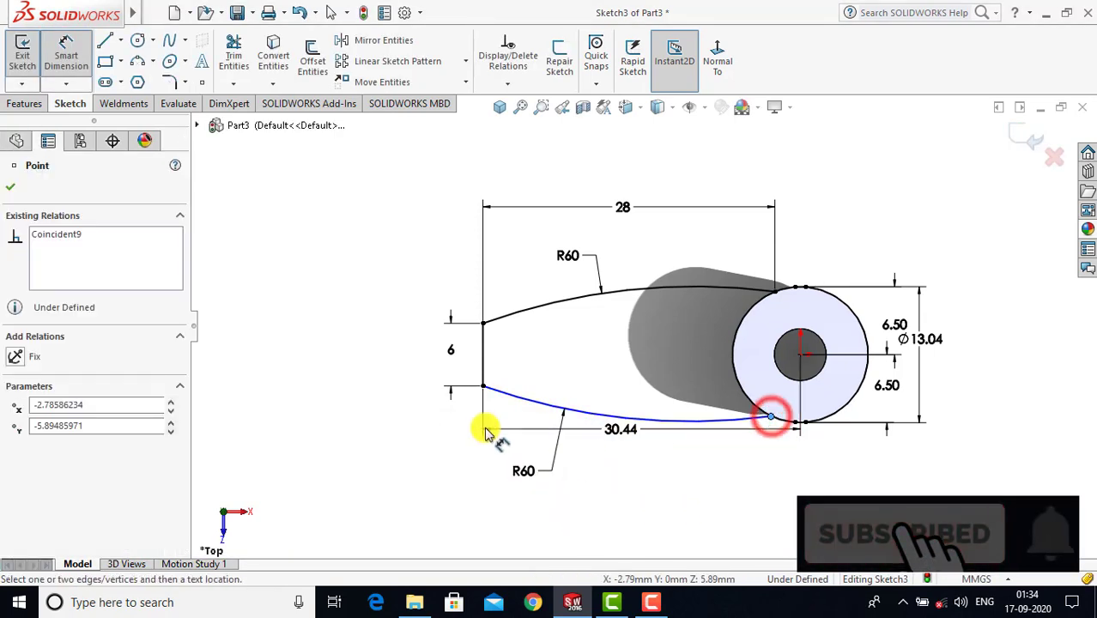
click(483, 387)
click(620, 509)
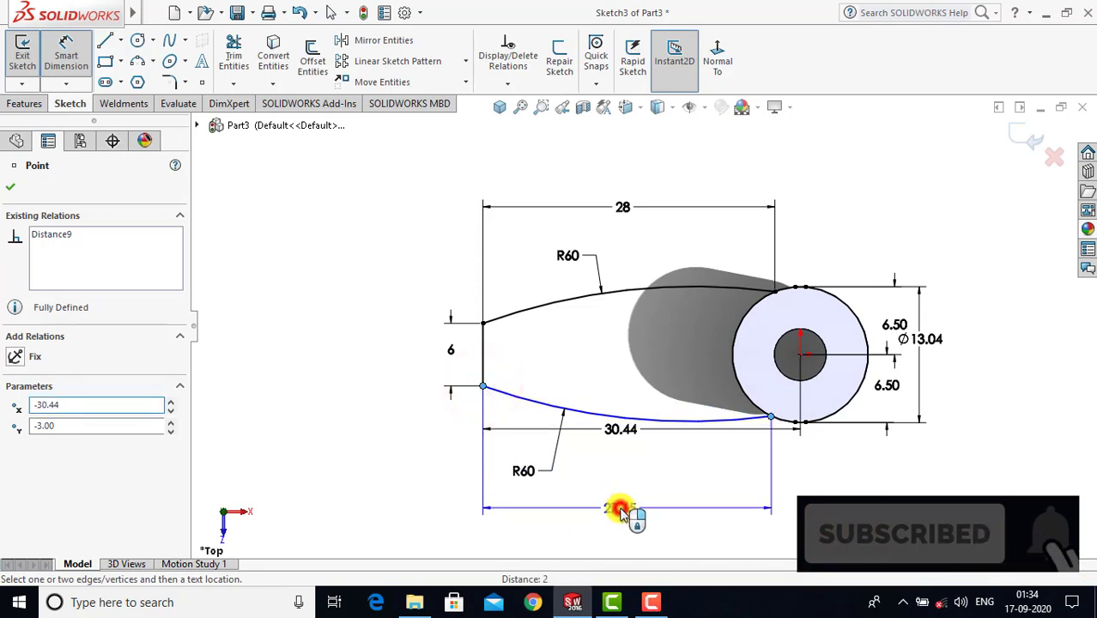
text(28)
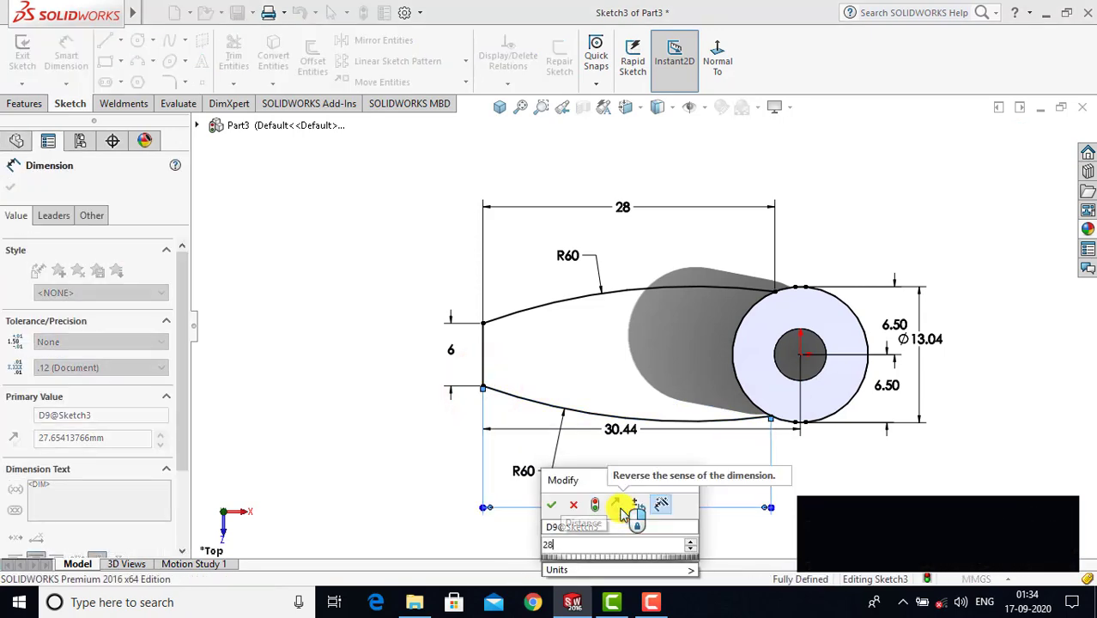
key(Return)
click(414, 440)
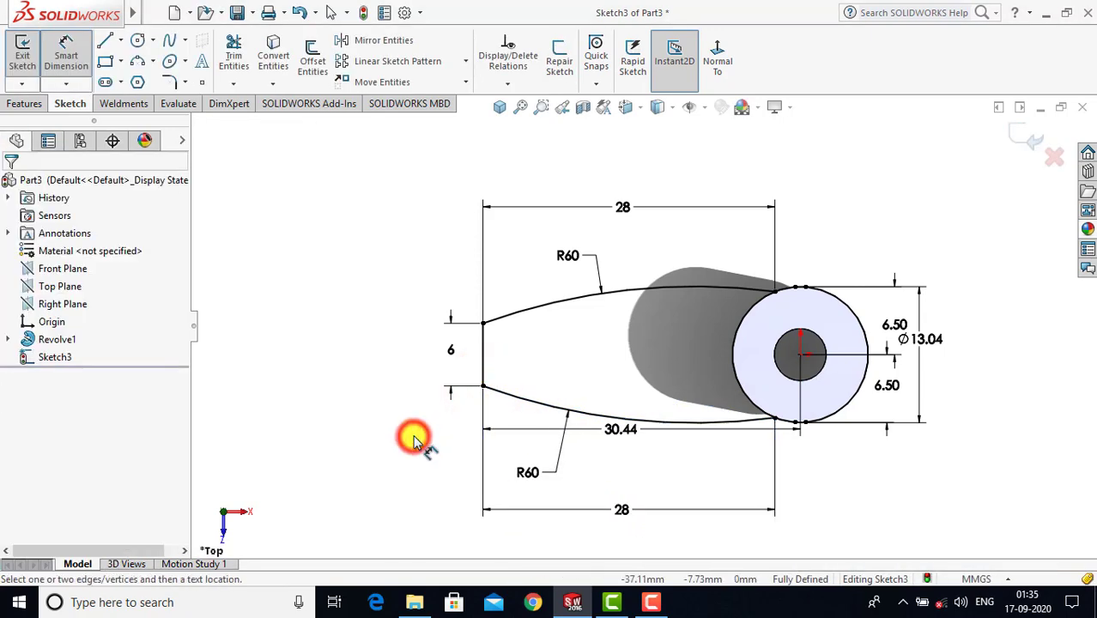
scroll(676, 377, down, 2)
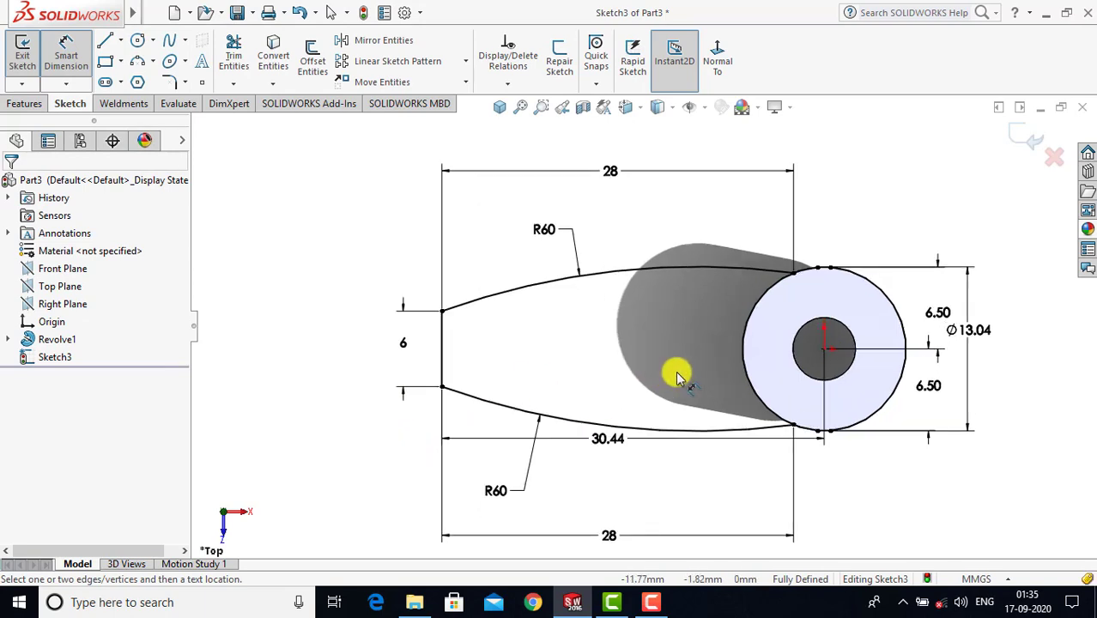
scroll(676, 377, up, 2)
key(Escape)
- Trim away the circle's left portion between the two R60 arcs with Power trim
scroll(743, 336, down, 3)
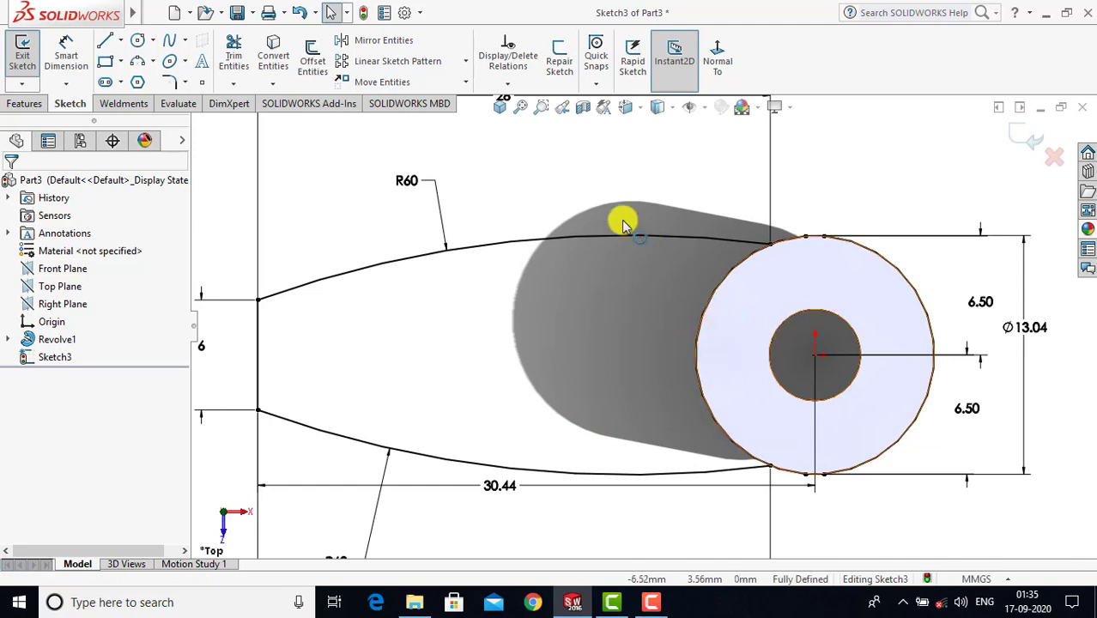
click(234, 53)
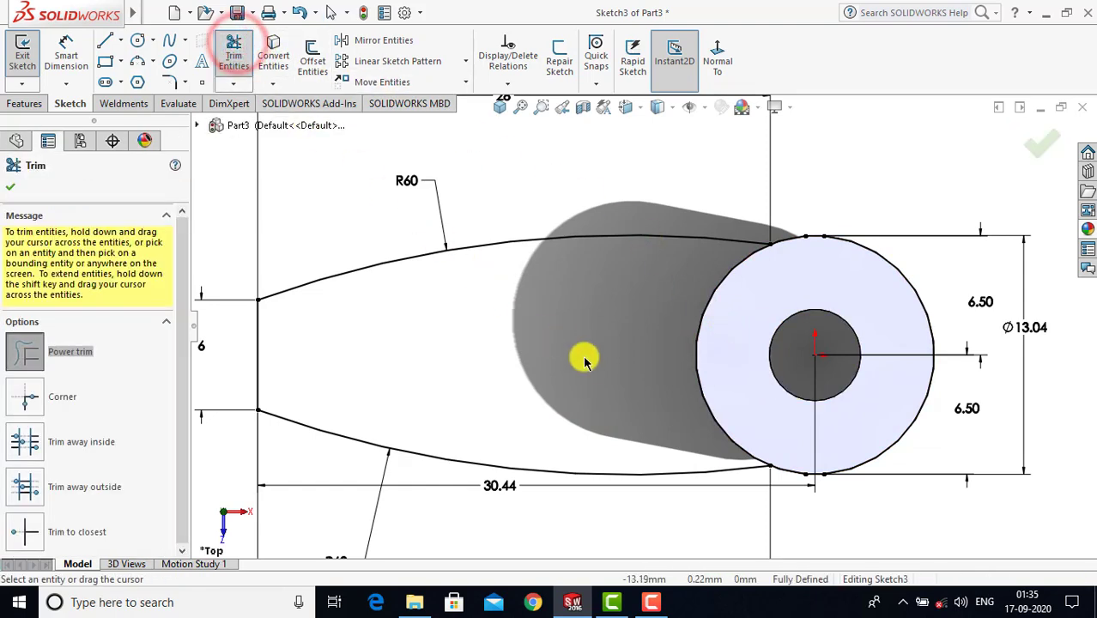
drag(670, 372, 731, 357)
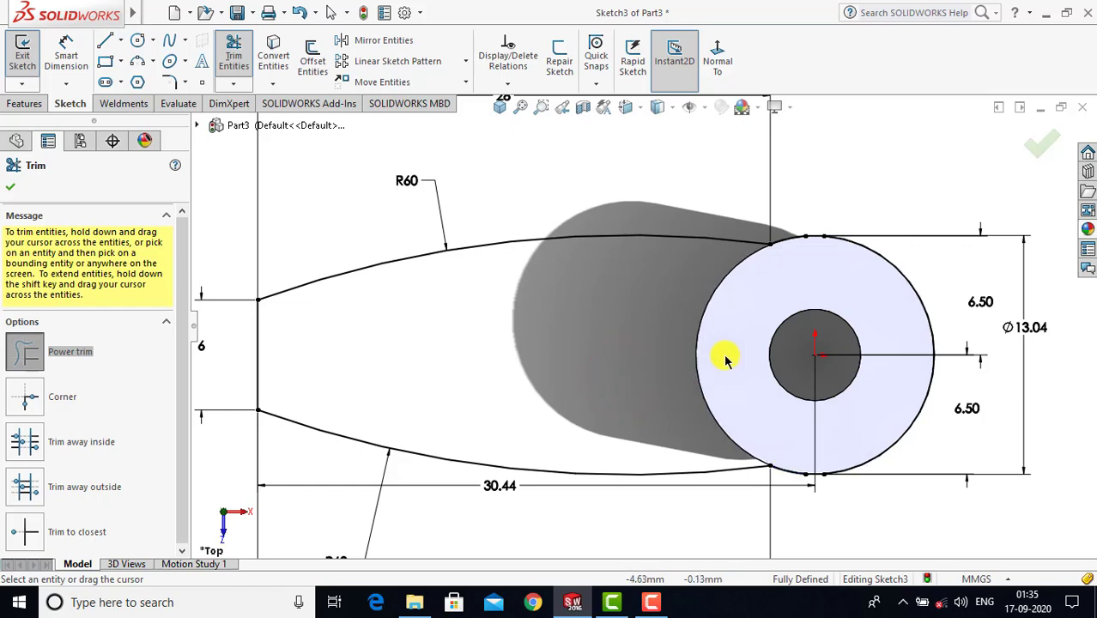
click(13, 188)
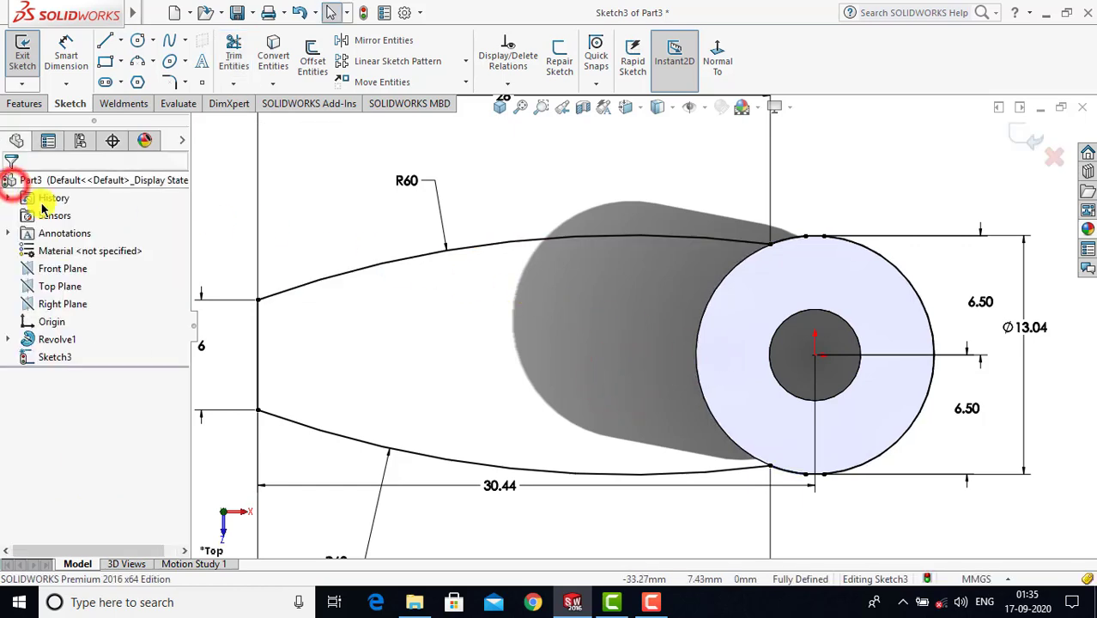
- Add 2 mm sketch fillets at the two corners where the upper and lower R60 arcs meet the circle
scroll(774, 266, down, 1)
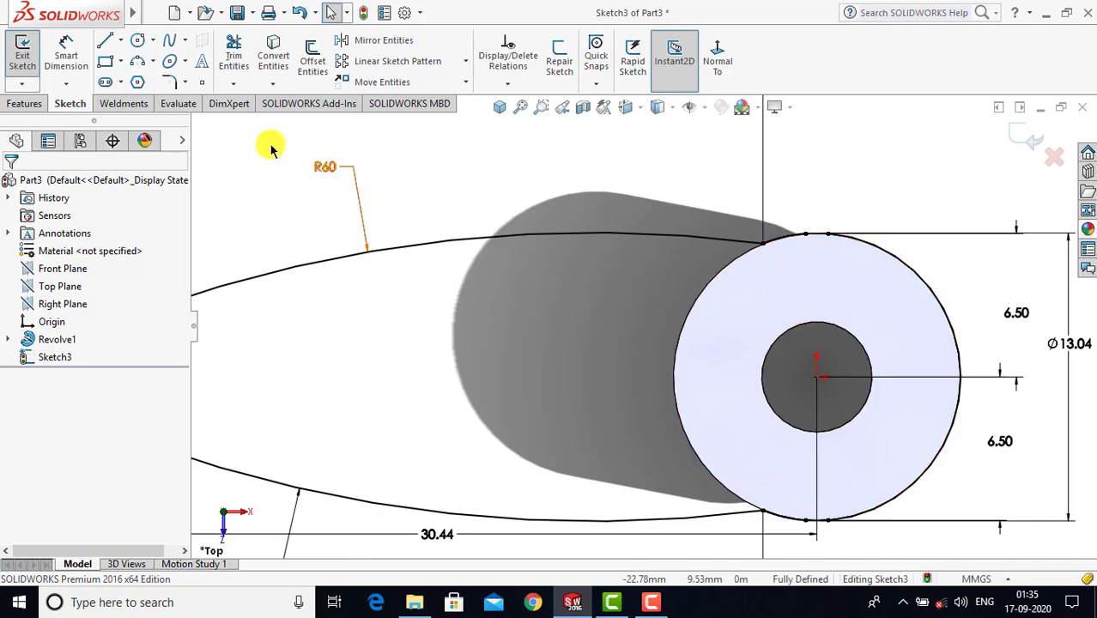
click(170, 82)
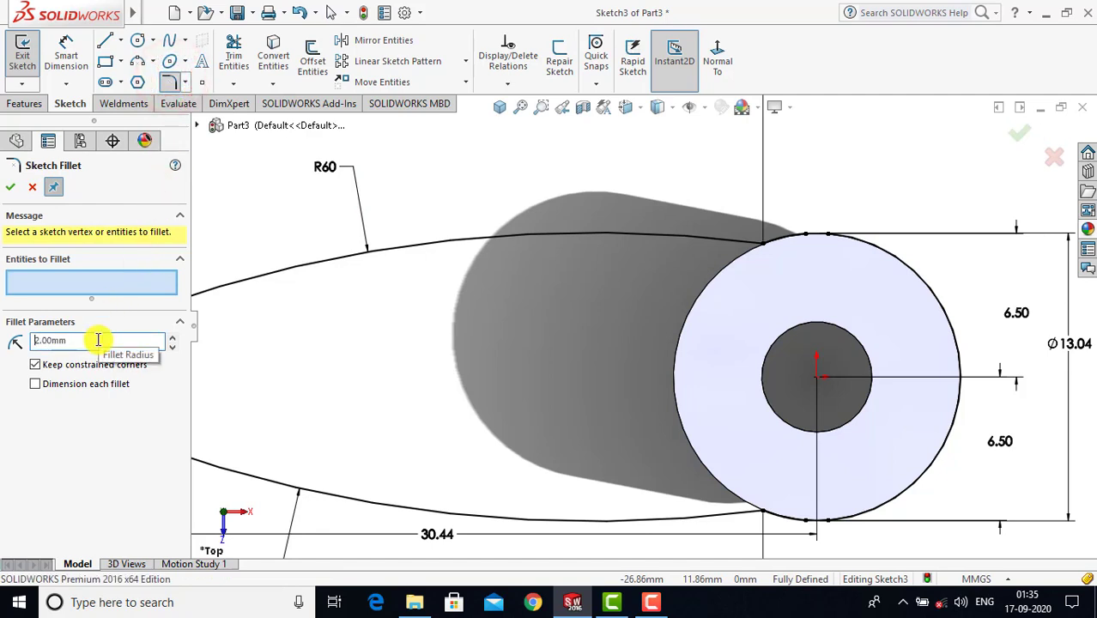
click(759, 244)
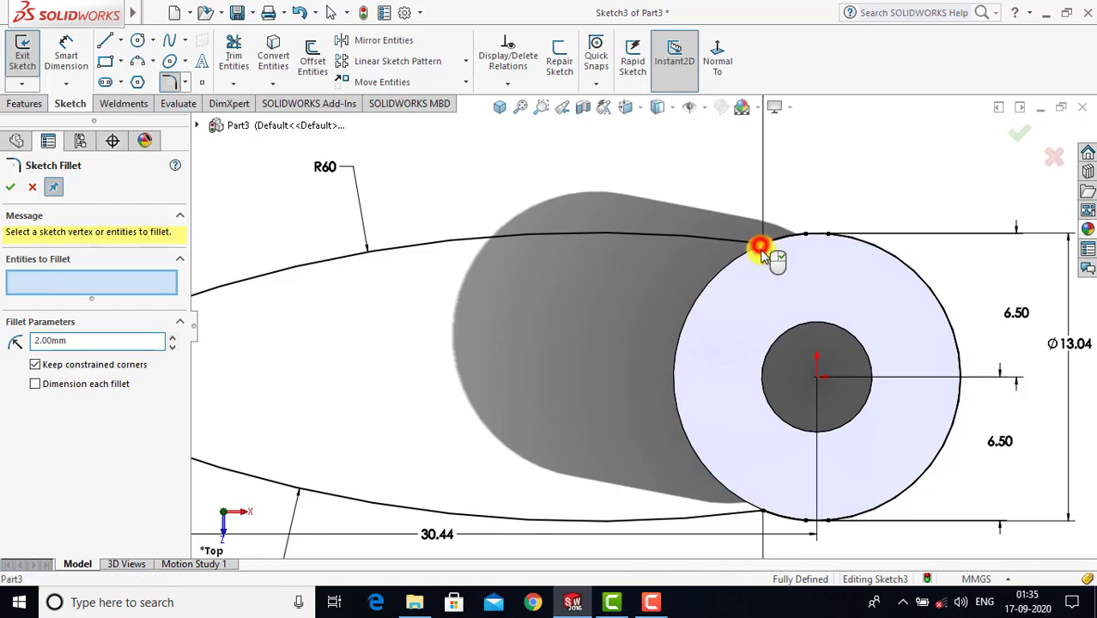
click(762, 511)
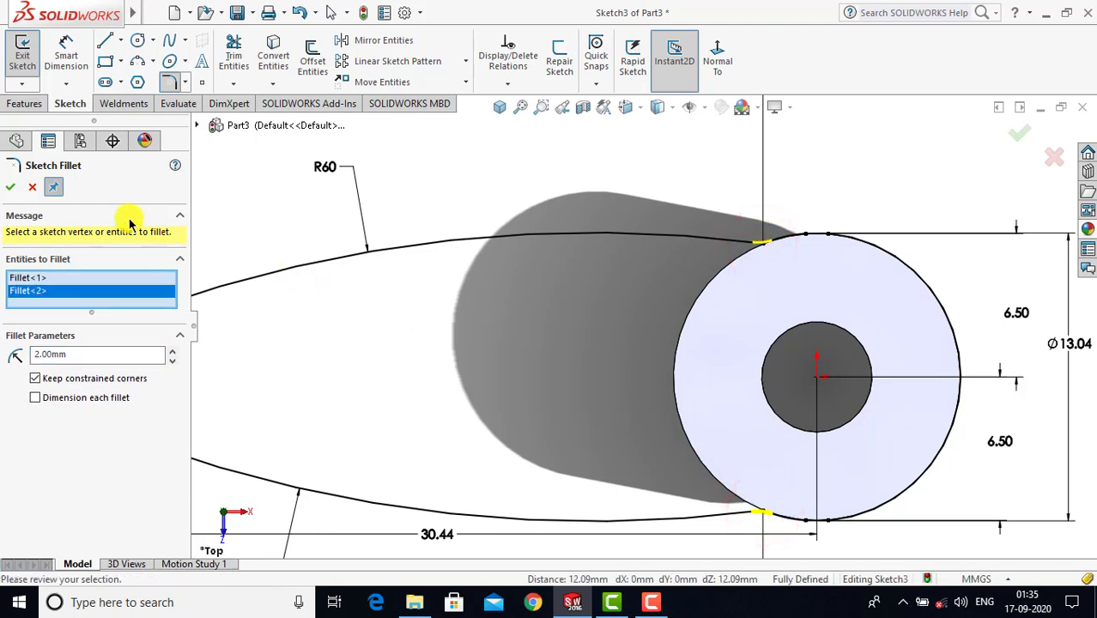
click(10, 187)
click(427, 178)
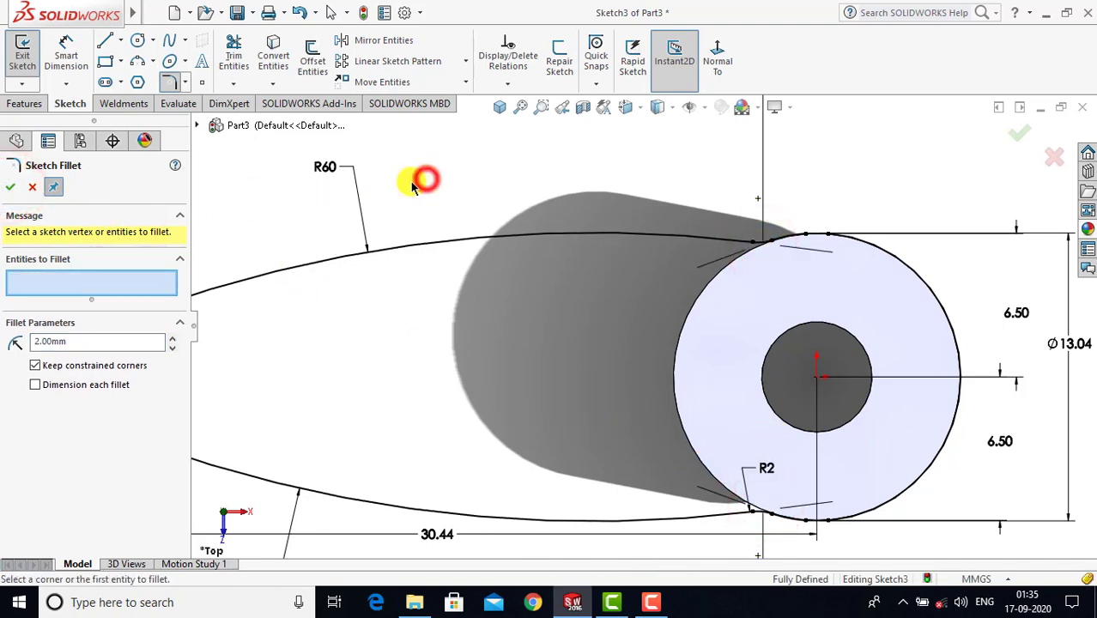
click(11, 188)
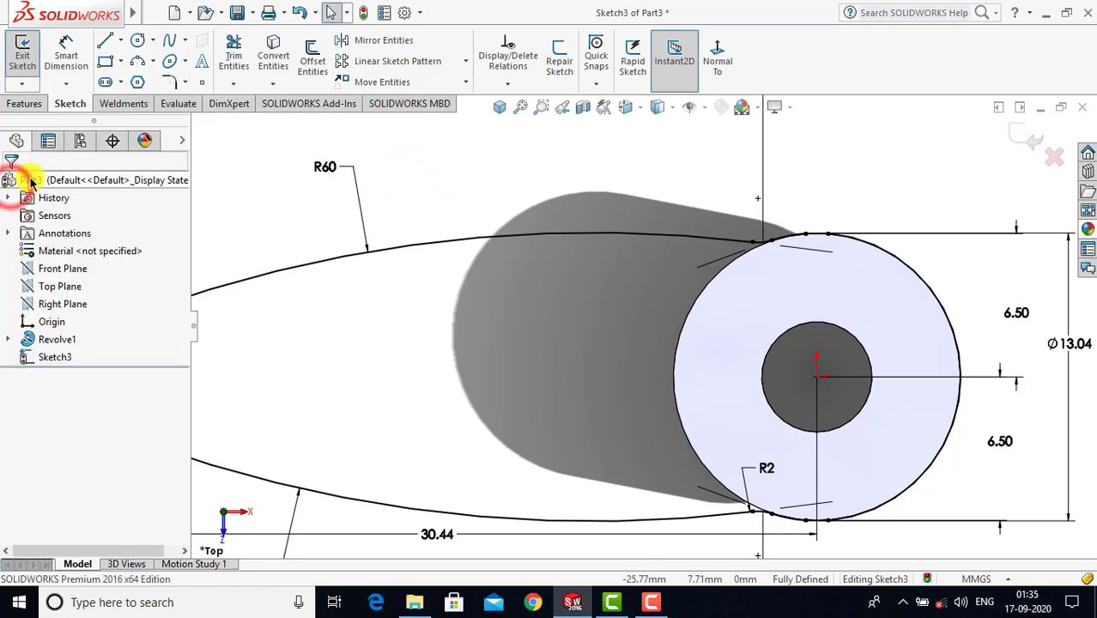
- Exit the sketch and extrude the nozzle profile upward as a Blind boss 1 mm deep, merged with the body
click(23, 58)
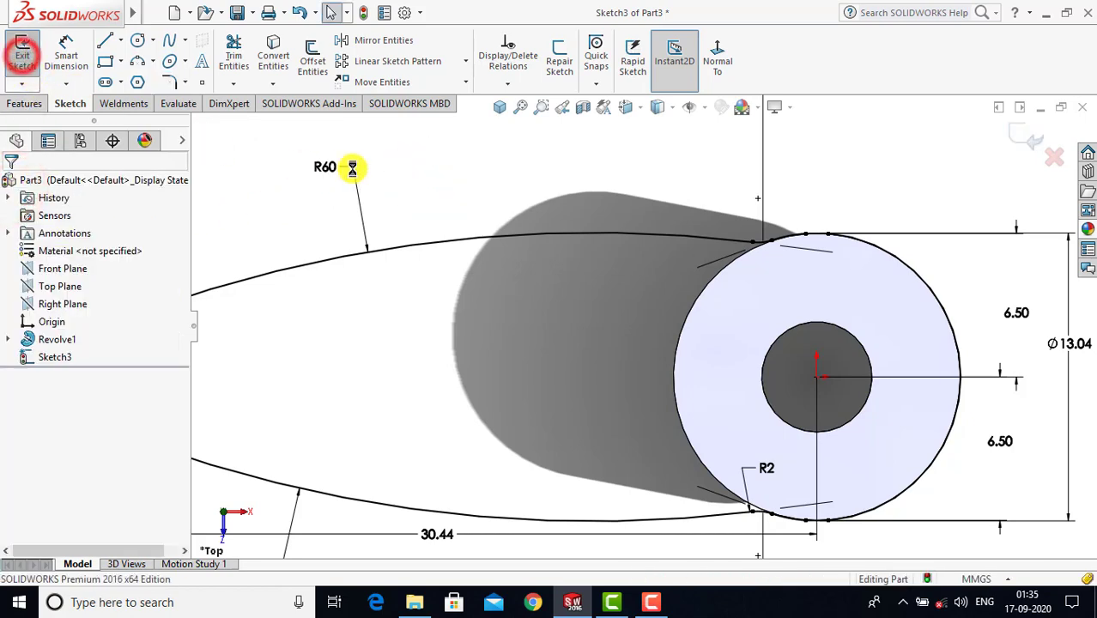
click(498, 107)
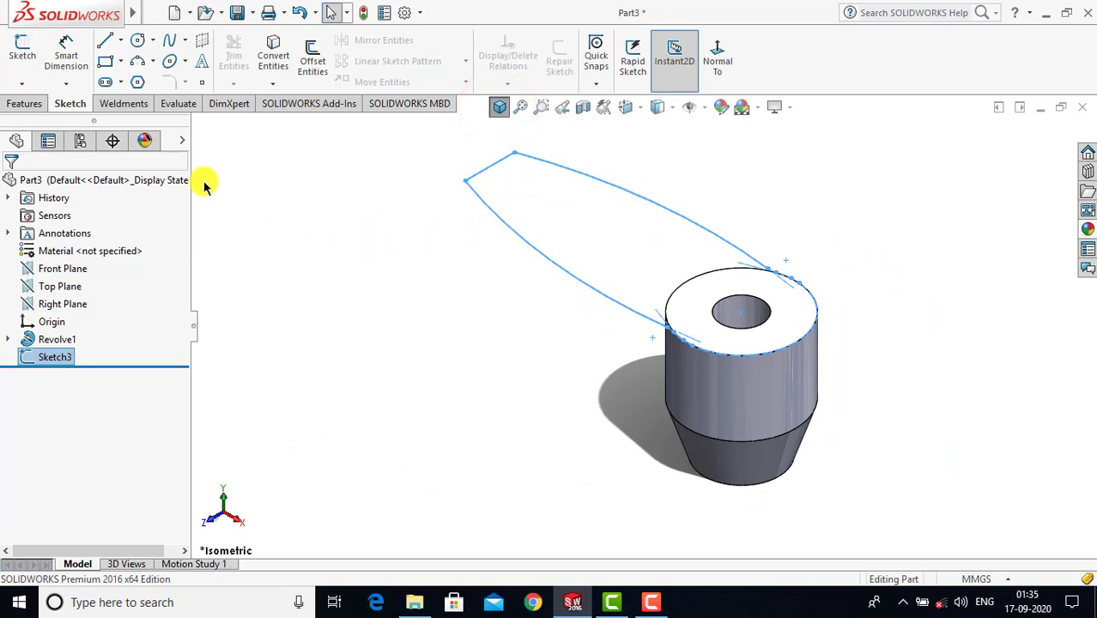
click(33, 103)
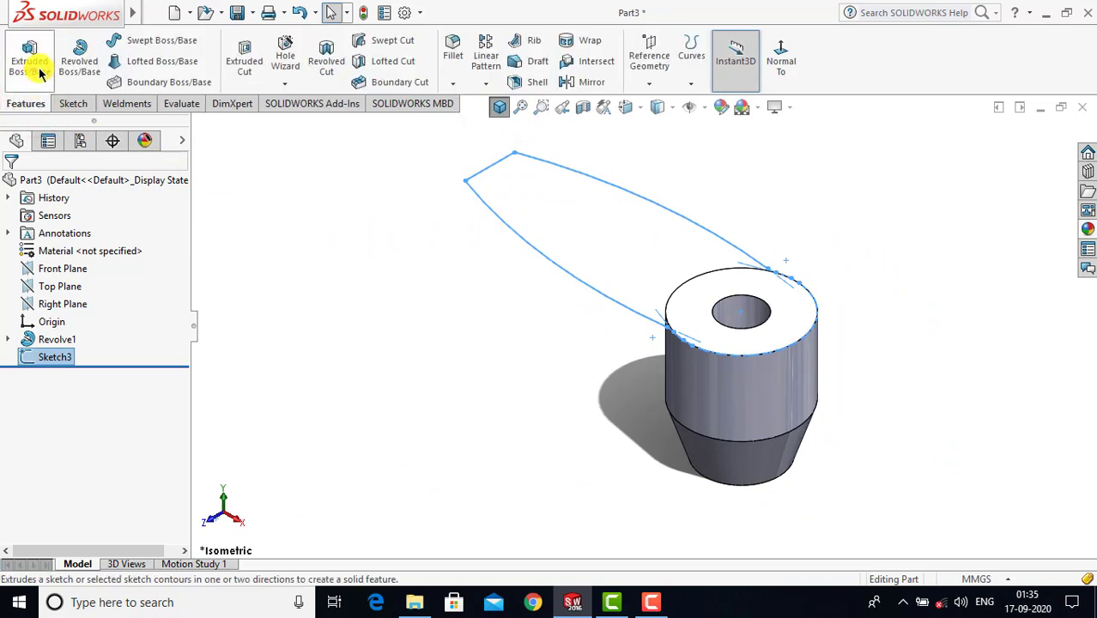
click(39, 70)
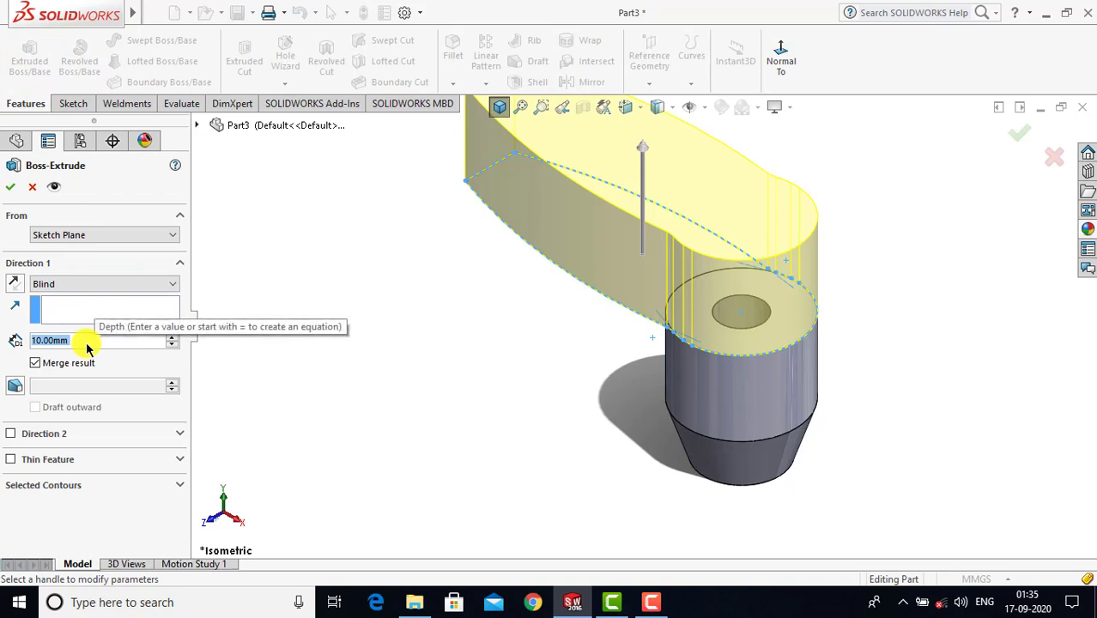
text(1)
key(Return)
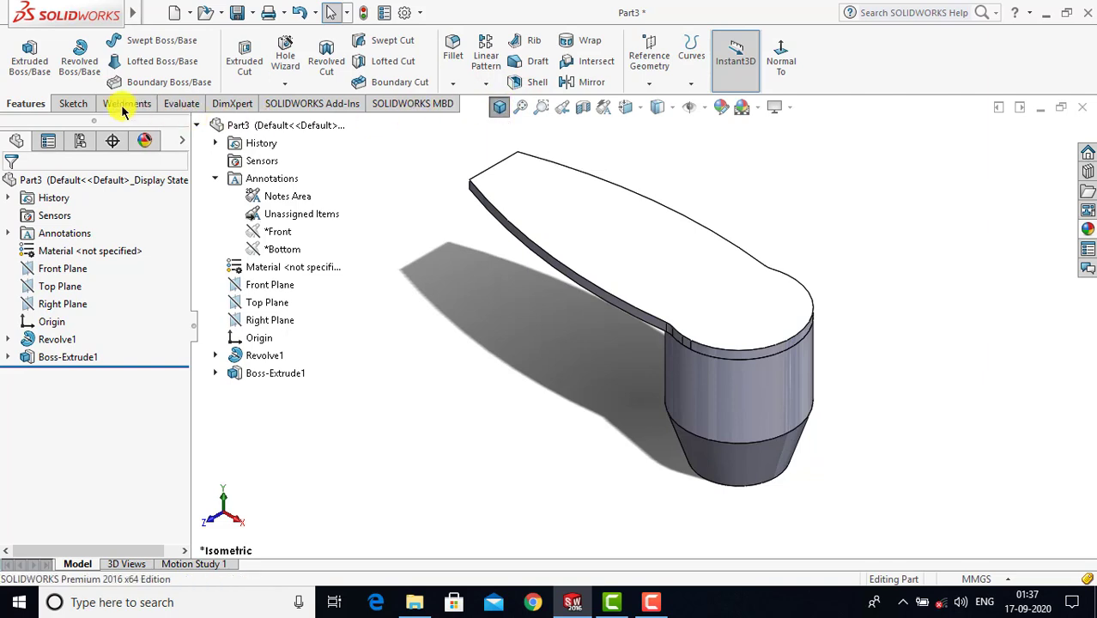
- Start a new sketch on the narrow flat end face of the nozzle plate and view it face-on
click(77, 104)
click(24, 47)
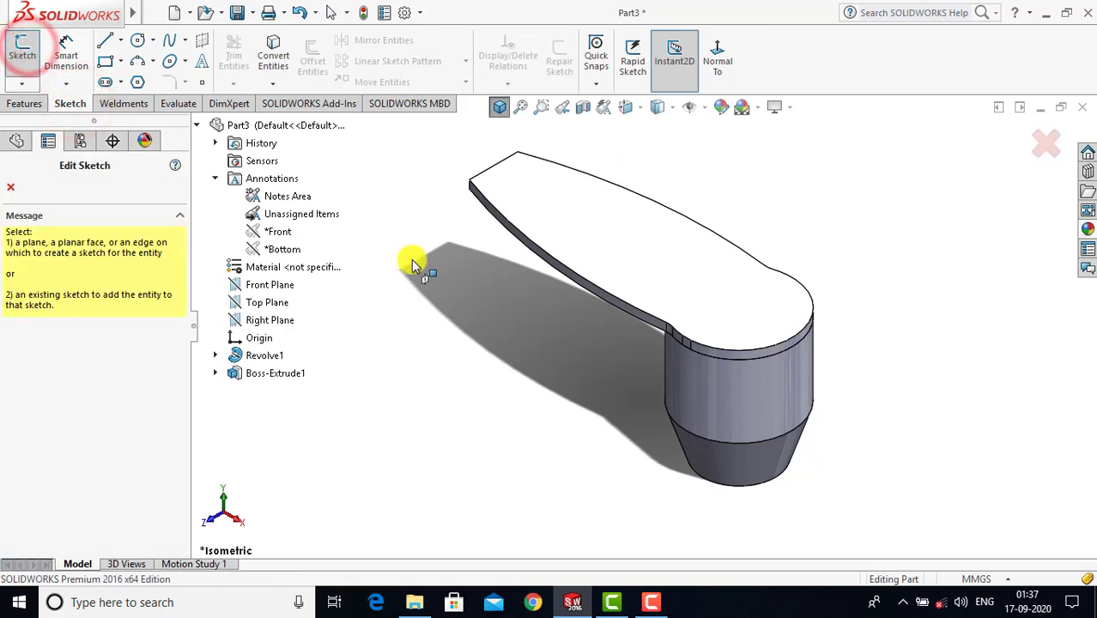
middle_drag(413, 256, 510, 302)
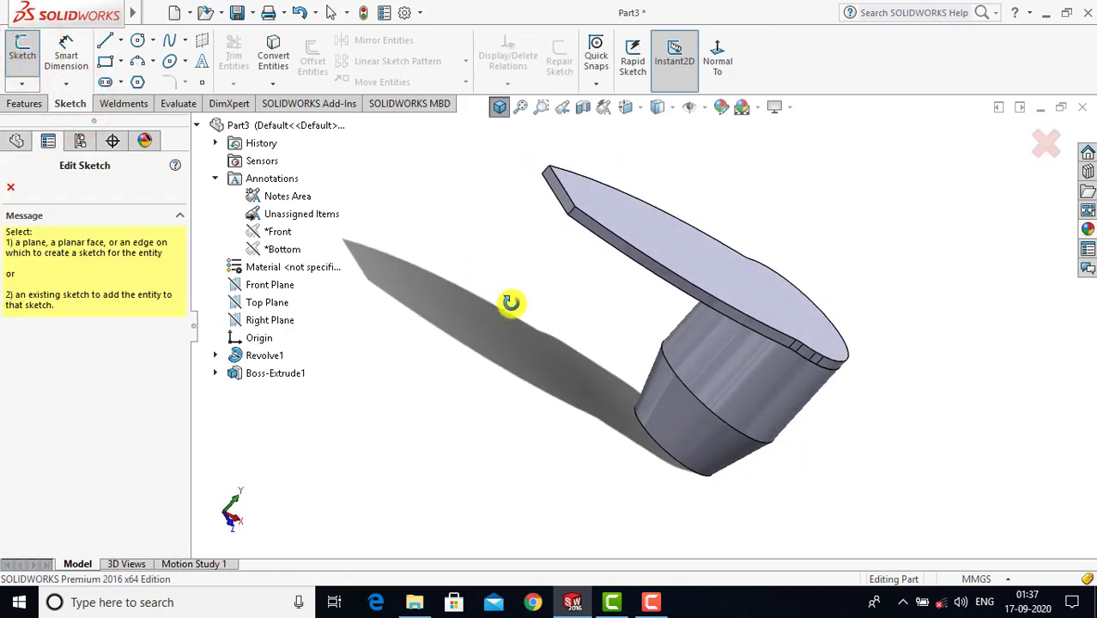
click(562, 196)
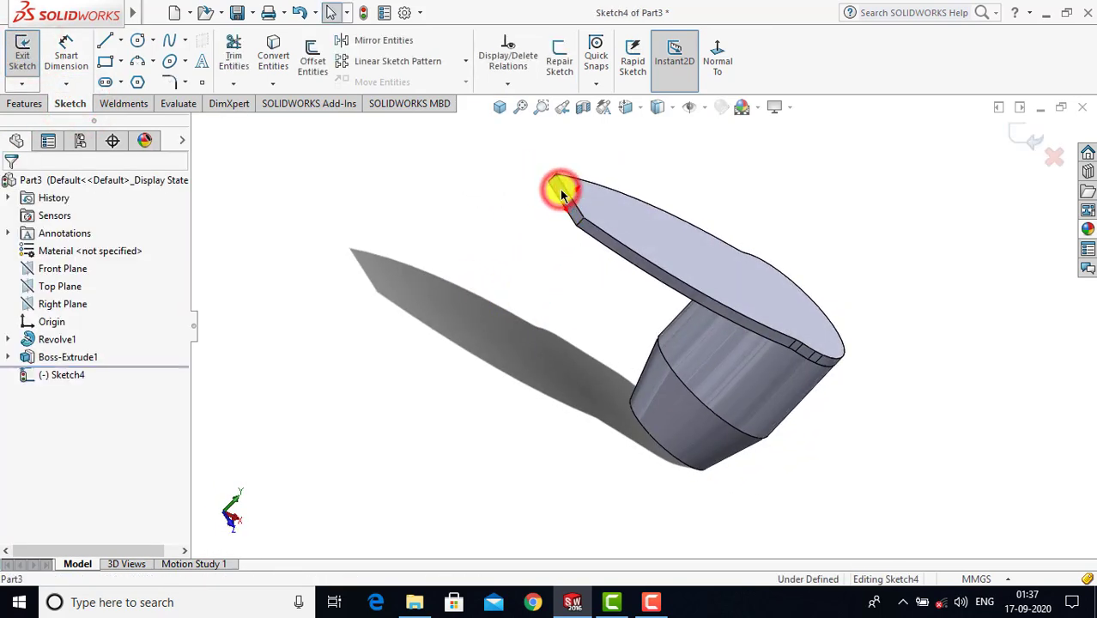
click(711, 62)
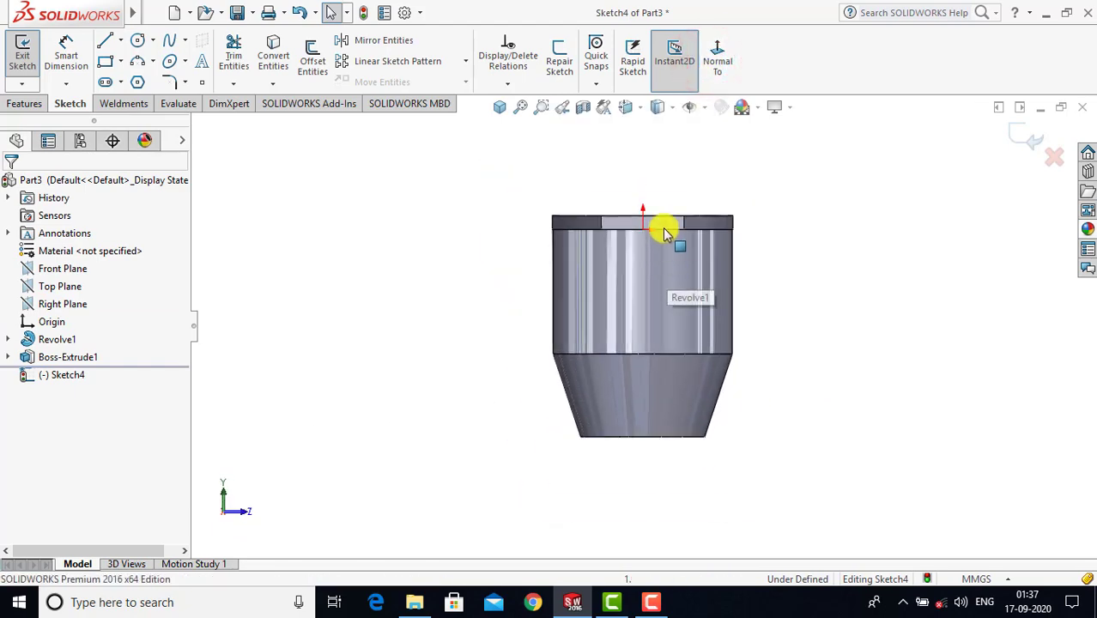
- Sketch a circle of about 2.54 mm radius centred vertically below the origin, overlapping the nozzle's end face
scroll(643, 201, down, 2)
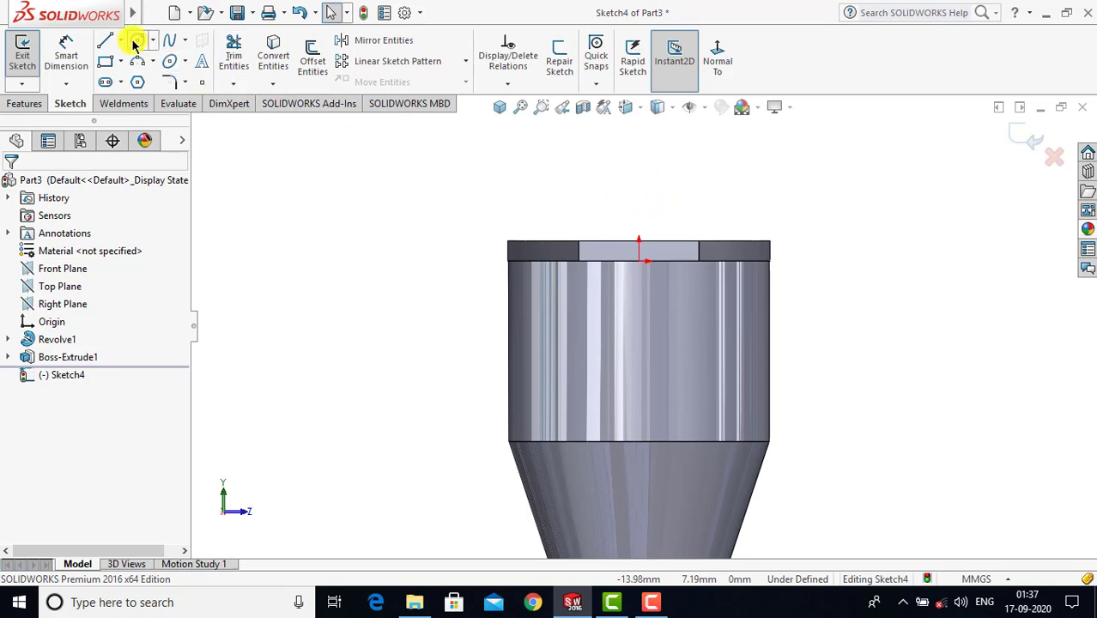
click(138, 42)
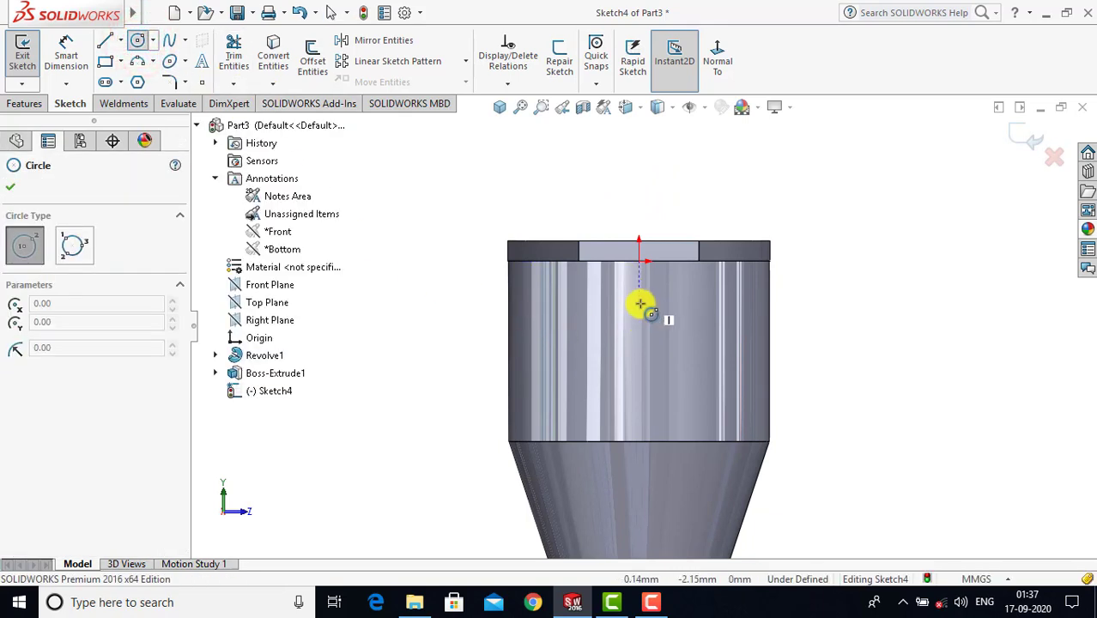
drag(639, 303, 675, 340)
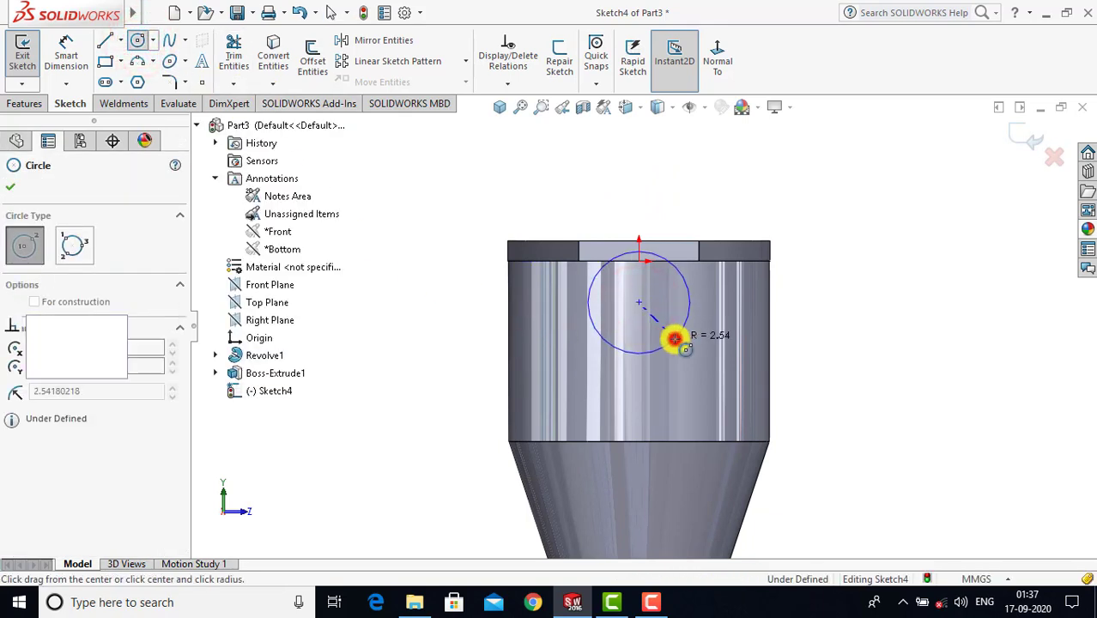
key(Escape)
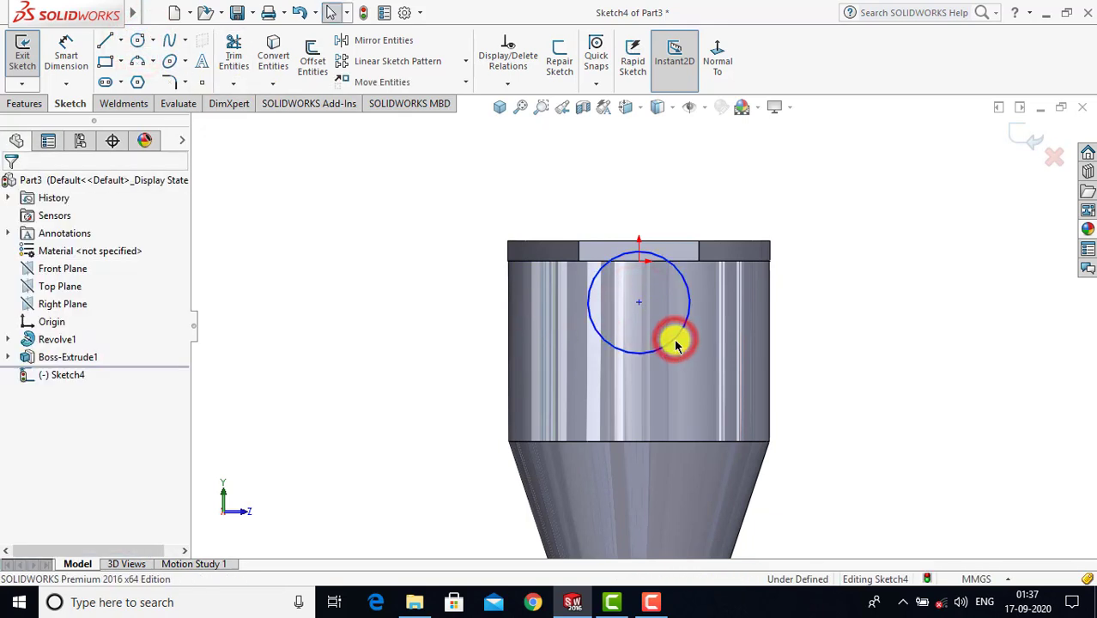
- Dimension the circle's diameter, set it to 4 mm, and finish dimensioning
click(68, 54)
click(689, 298)
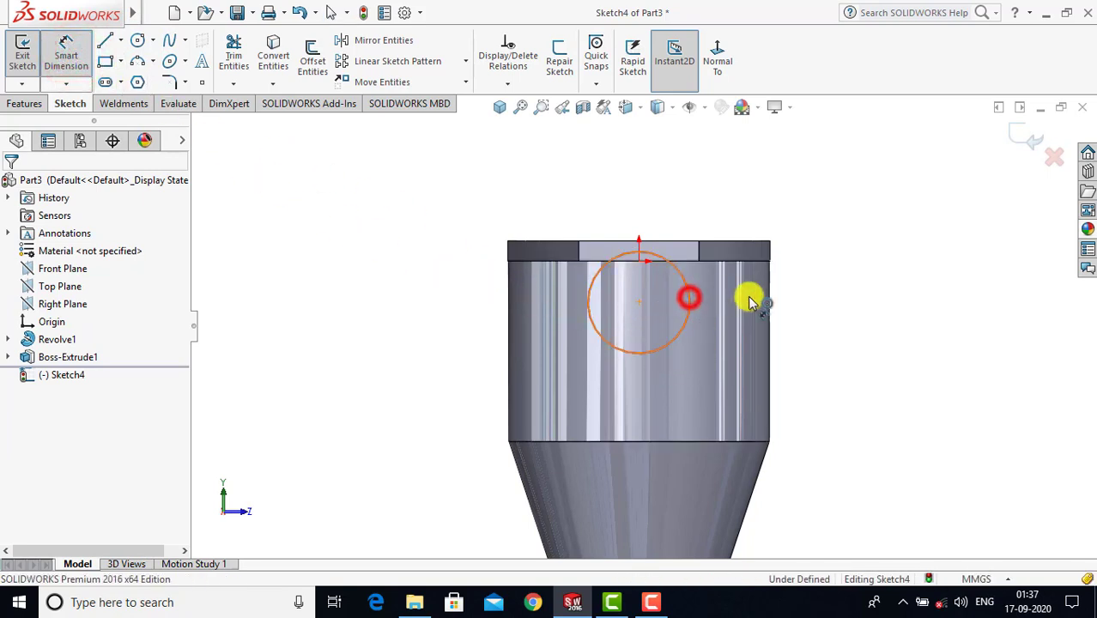
click(825, 303)
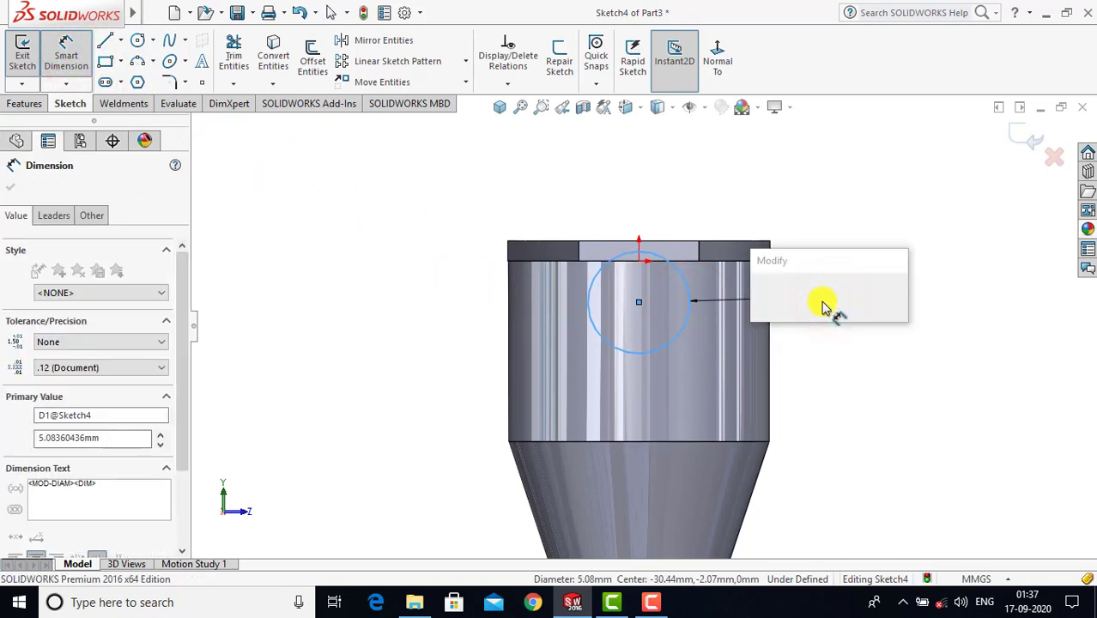
text(4)
key(Return)
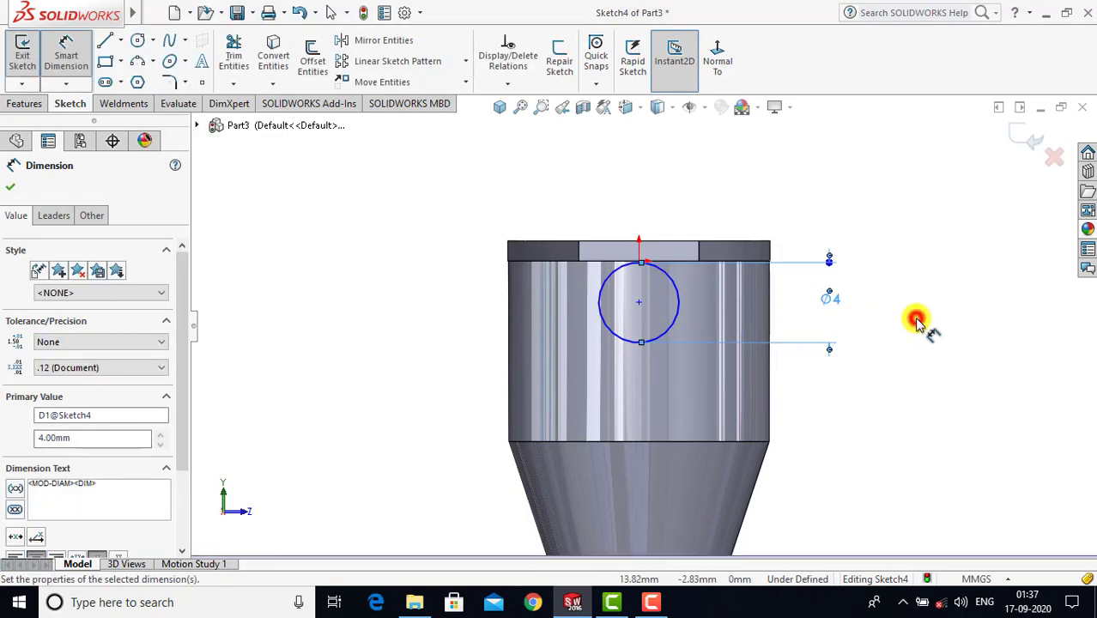
click(917, 320)
key(Escape)
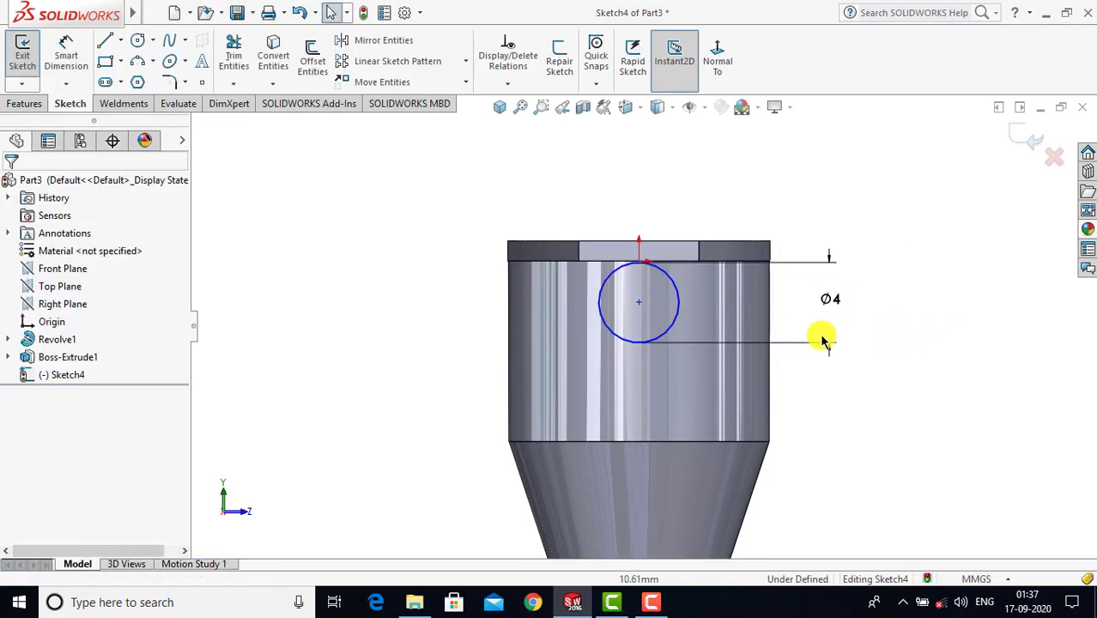
- Make the 4 mm circle tangent to the upper edge of the nozzle's end face
click(623, 271)
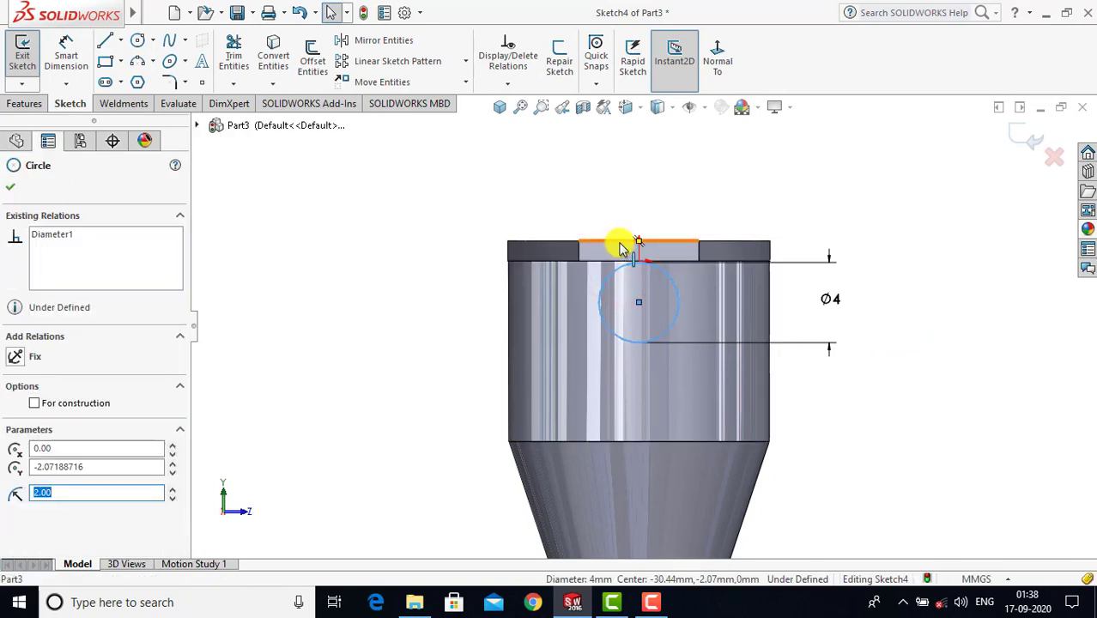
ctrl+click(619, 246)
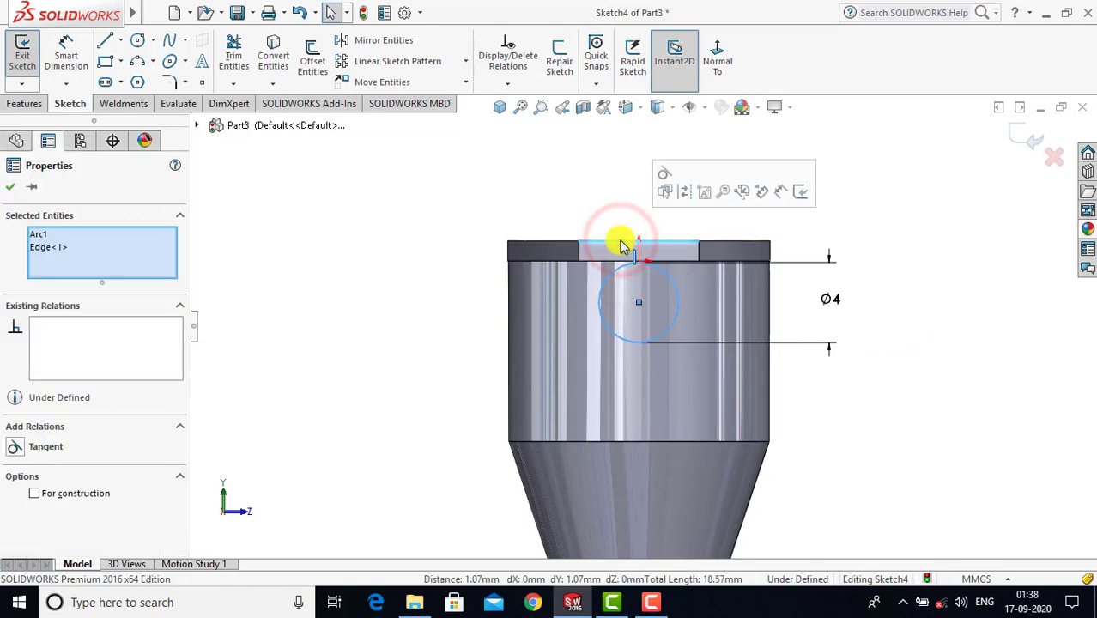
click(665, 176)
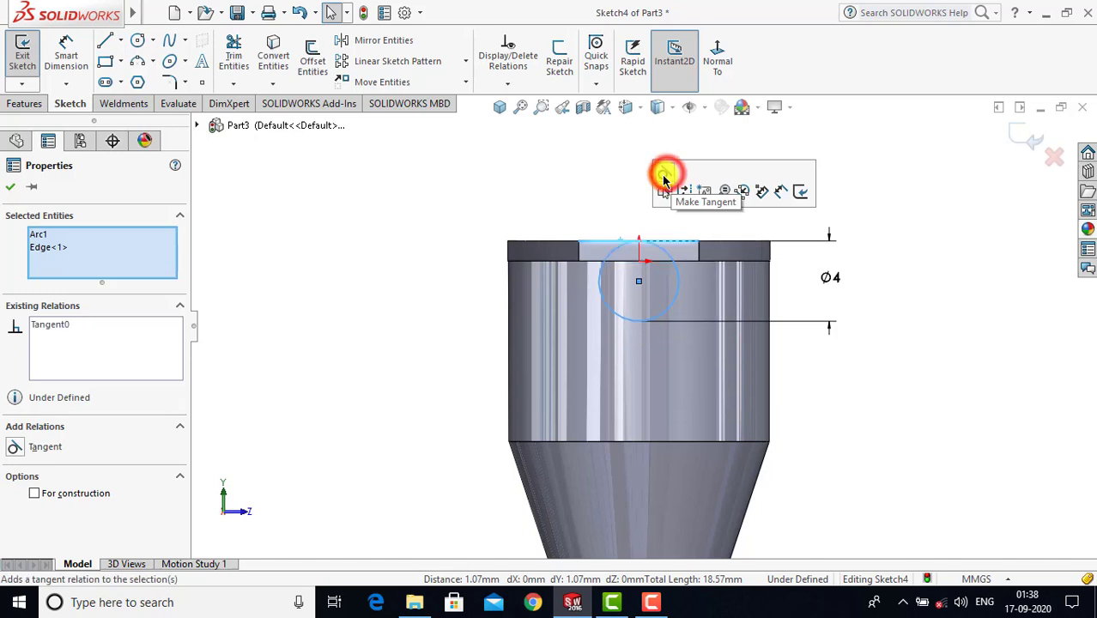
- Add a vertical relation between the 4 mm circle's centre and the origin
click(11, 189)
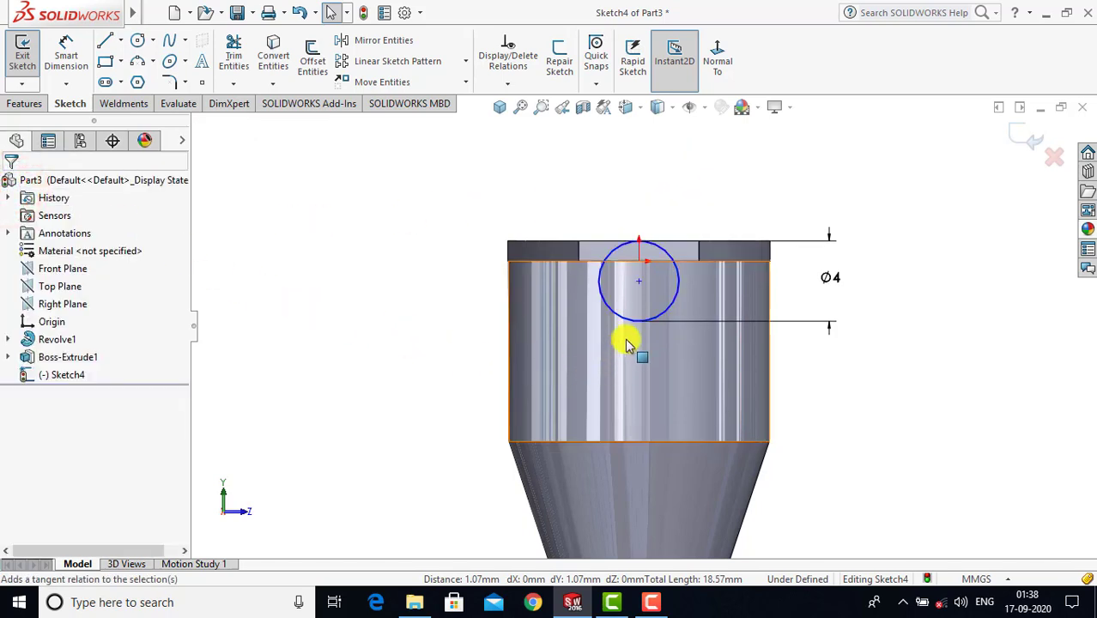
click(640, 285)
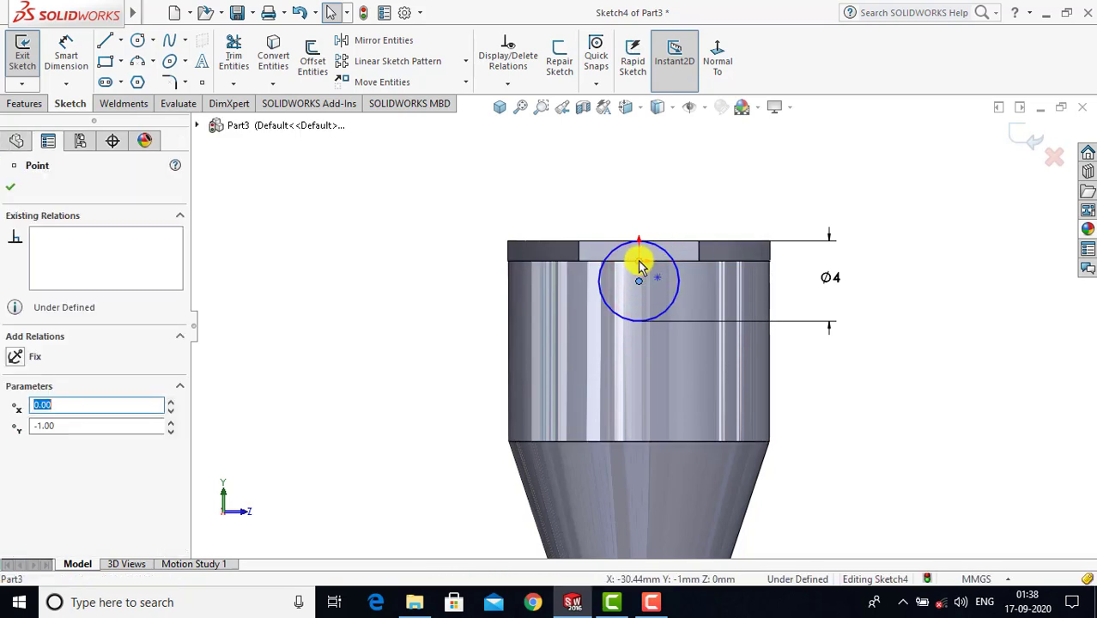
ctrl+click(639, 261)
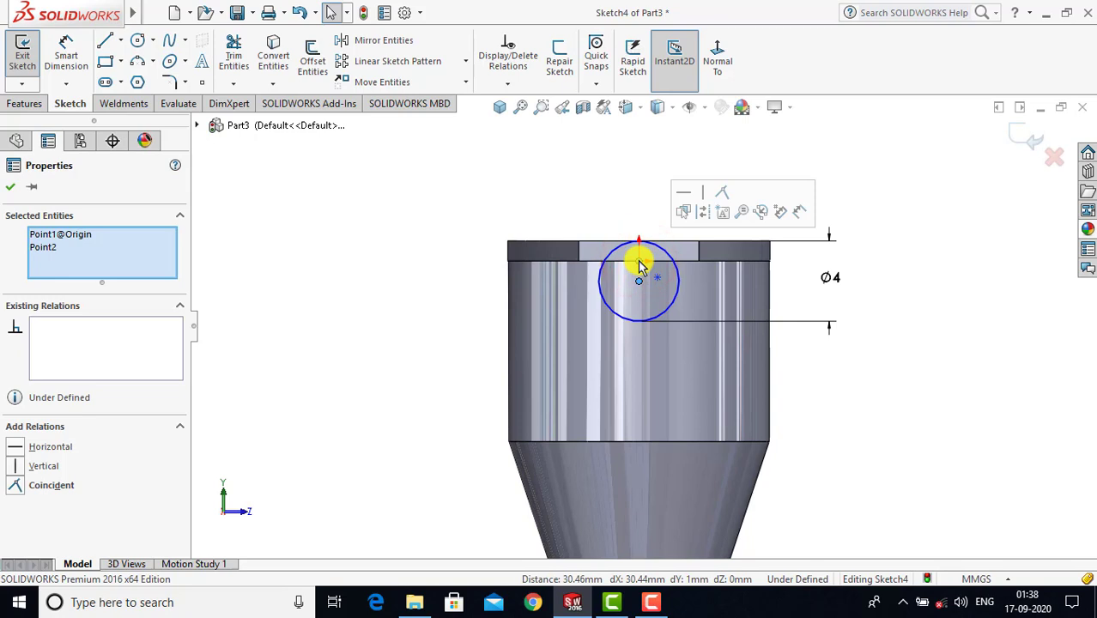
click(702, 192)
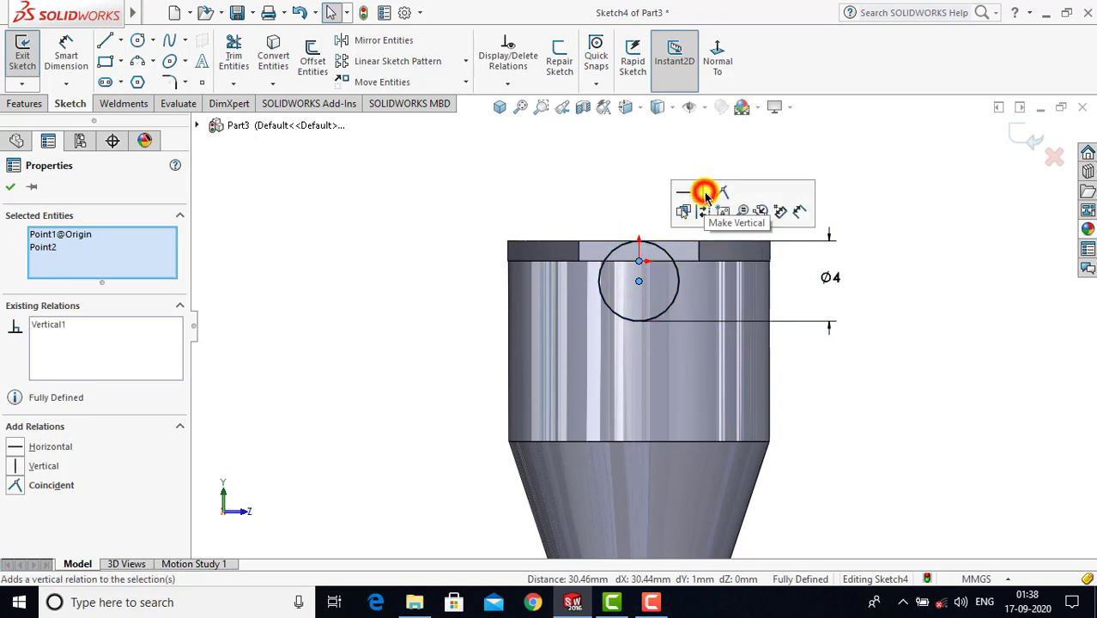
click(11, 190)
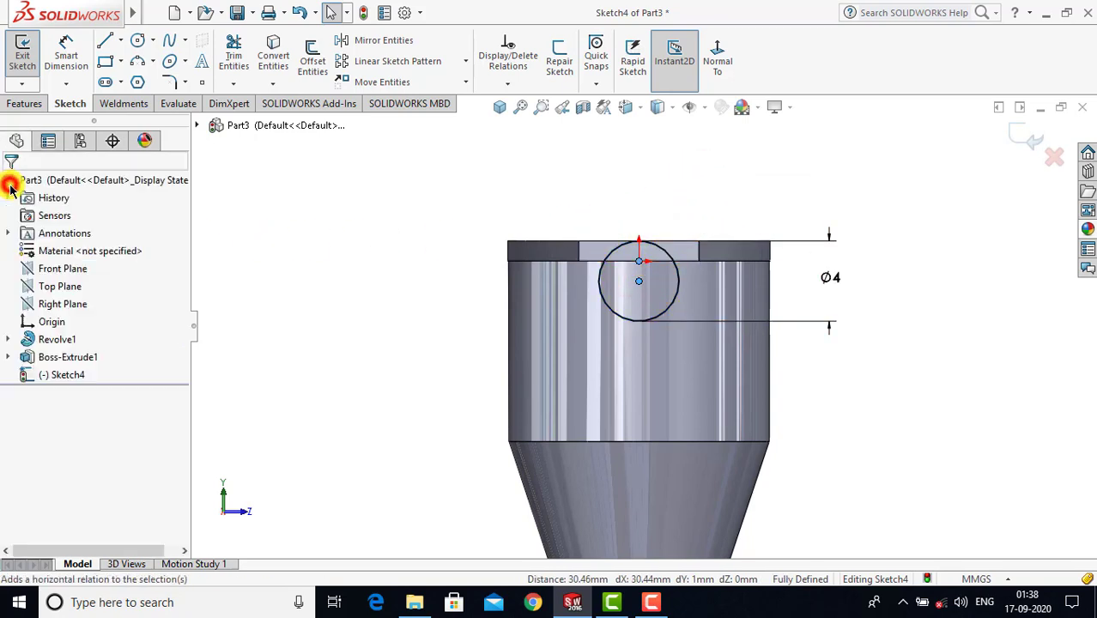
click(465, 317)
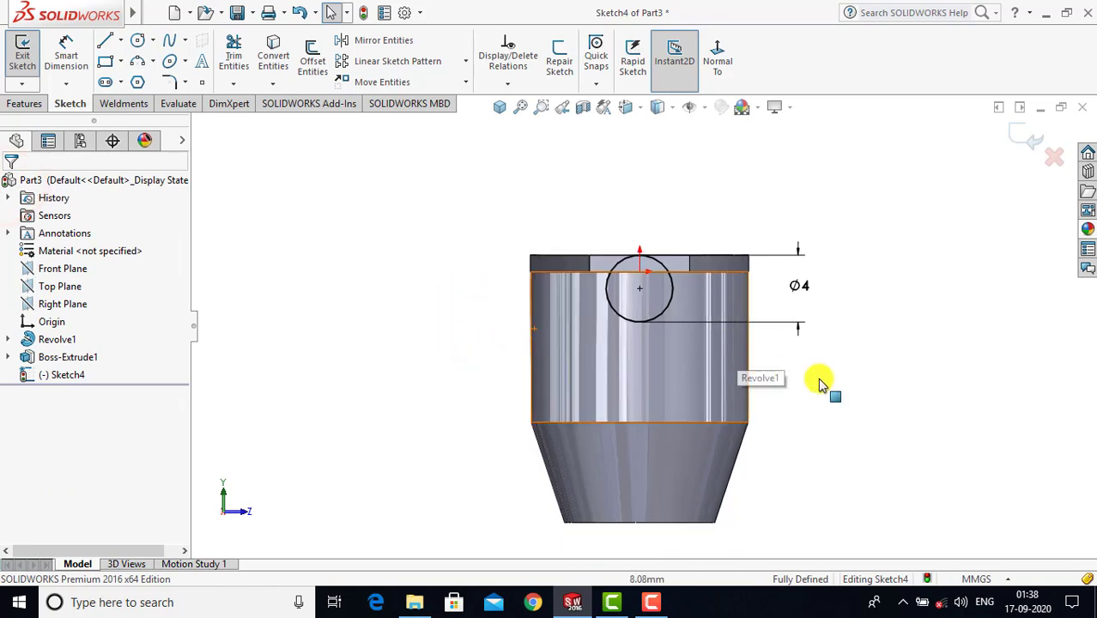
- Exit the sketch and extrude the 4 mm circle in the reversed direction, Up To Next, merging it with the dispenser body
middle_drag(820, 379, 820, 425)
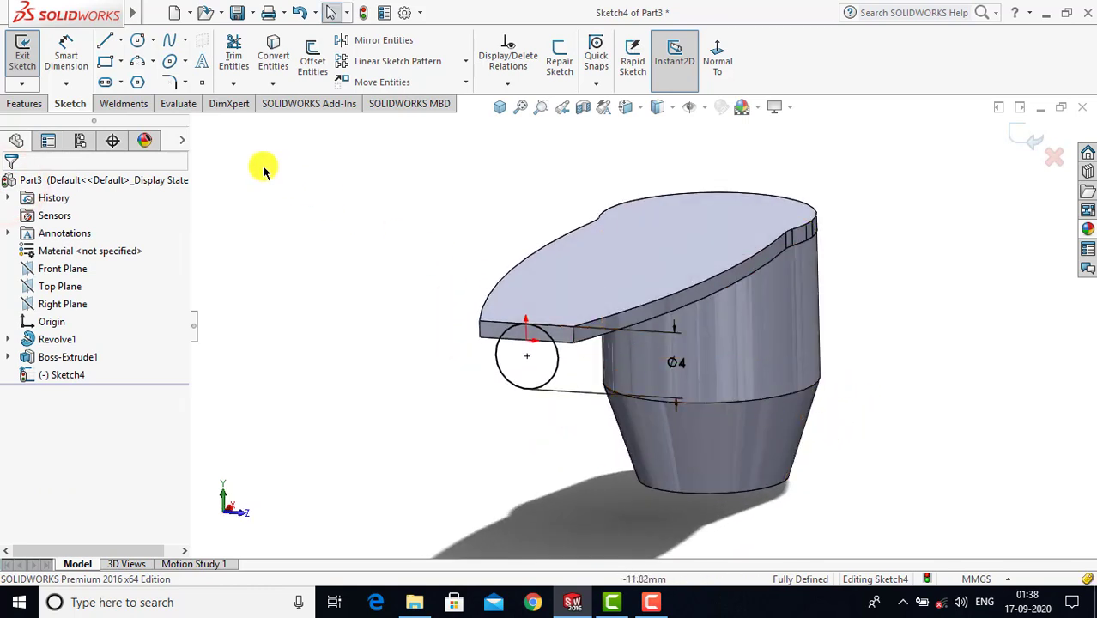
click(23, 49)
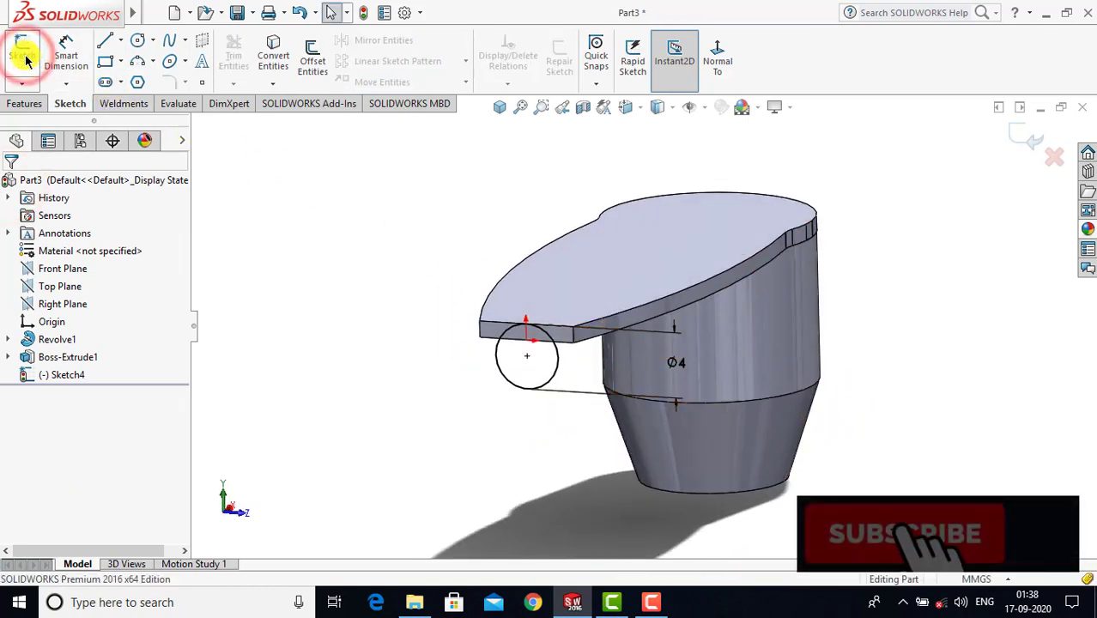
click(33, 103)
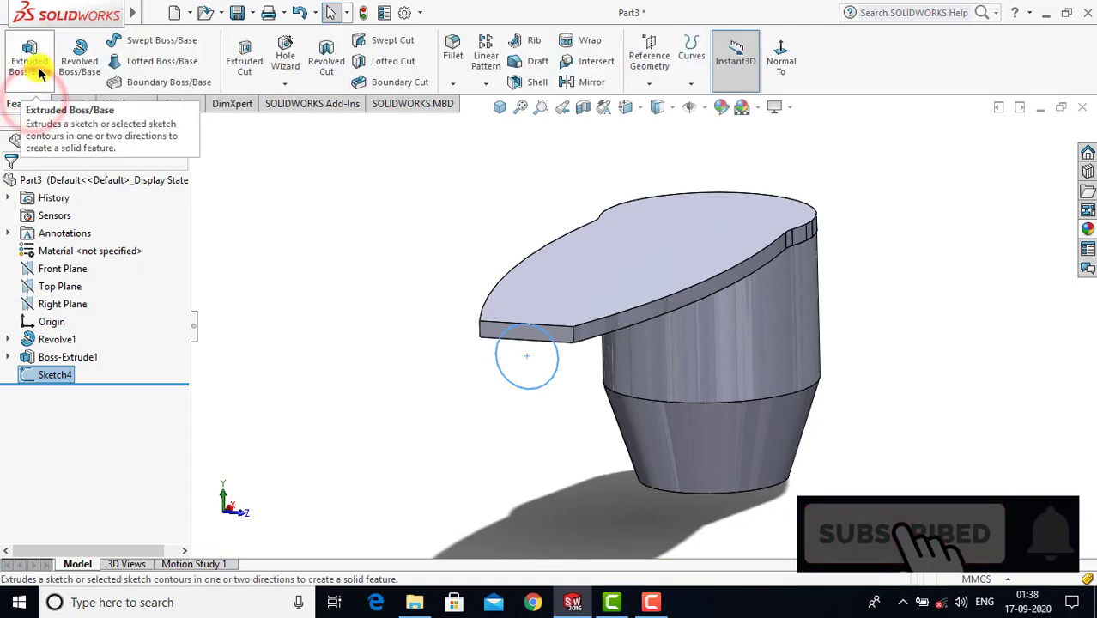
click(37, 67)
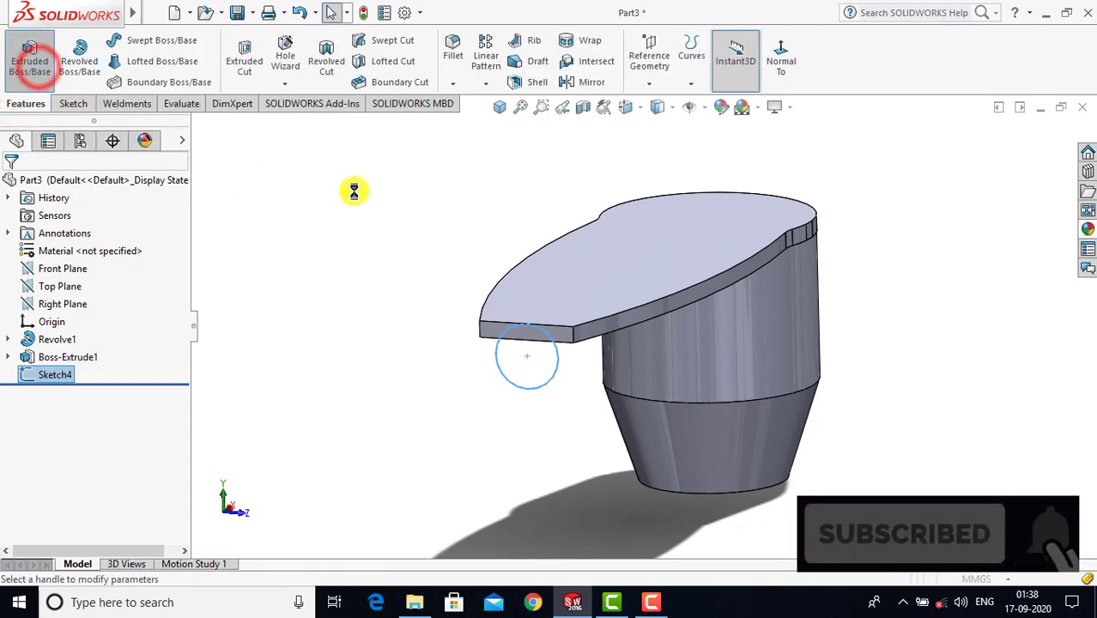
click(501, 107)
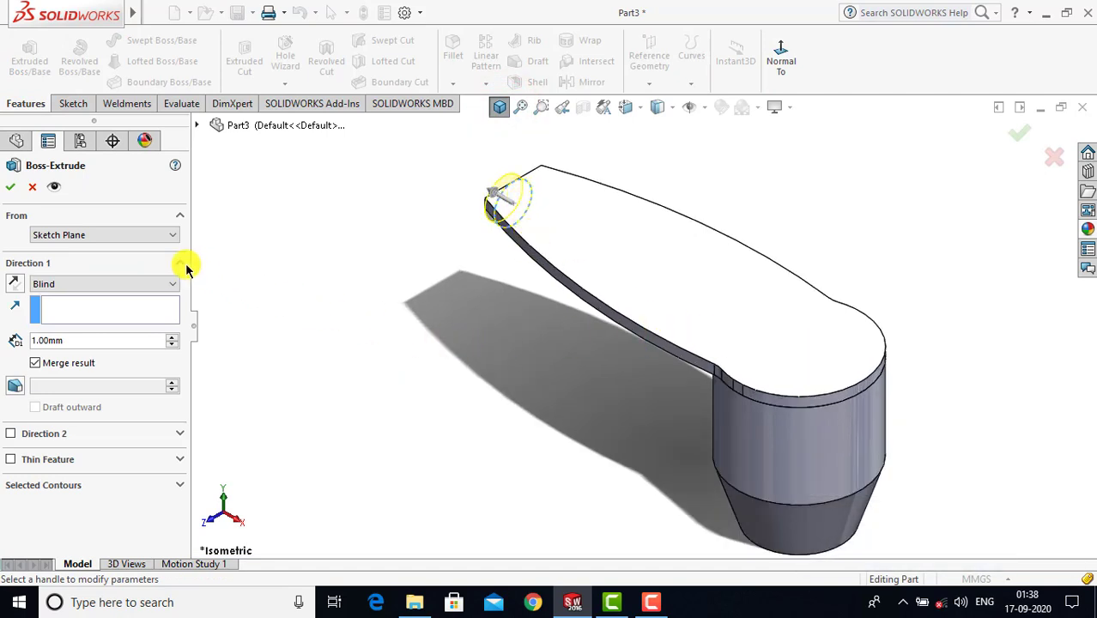
click(14, 285)
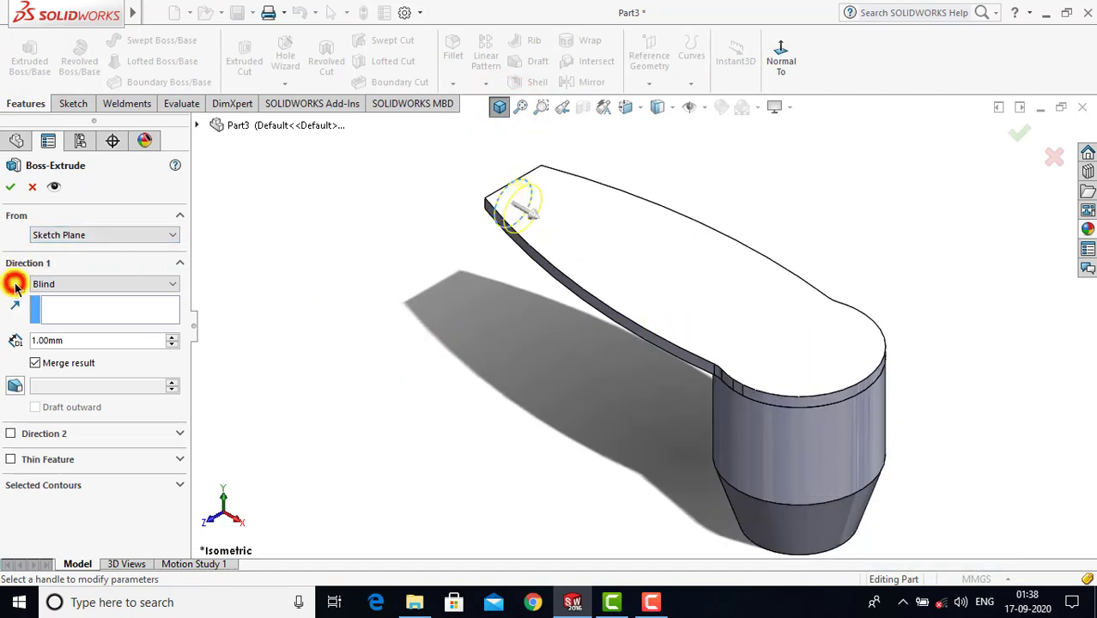
click(83, 292)
click(80, 316)
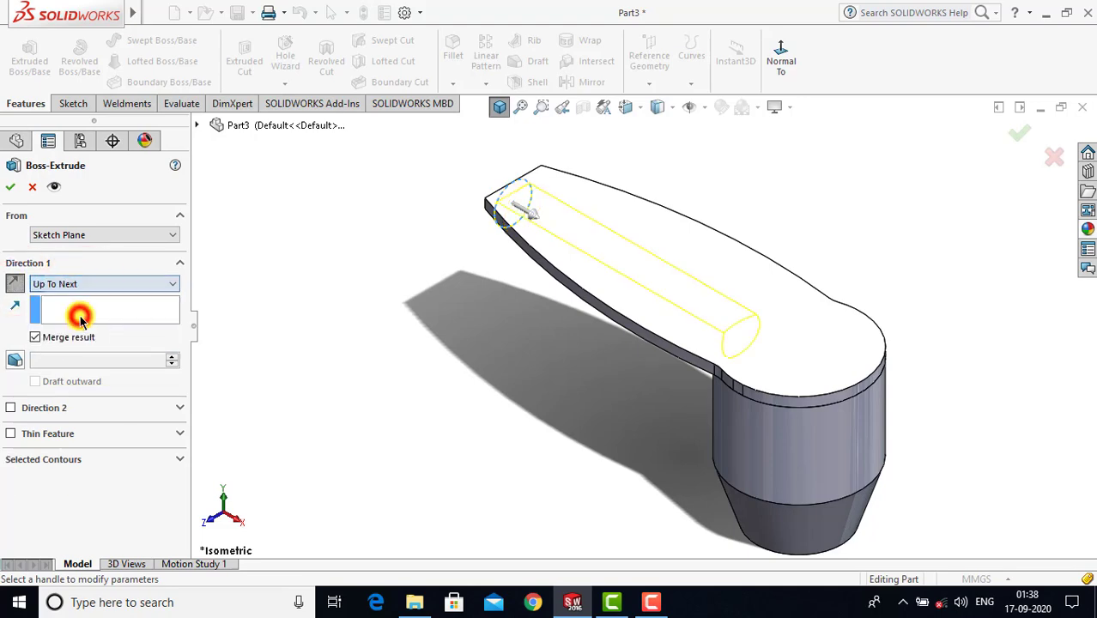
middle_drag(448, 433, 537, 320)
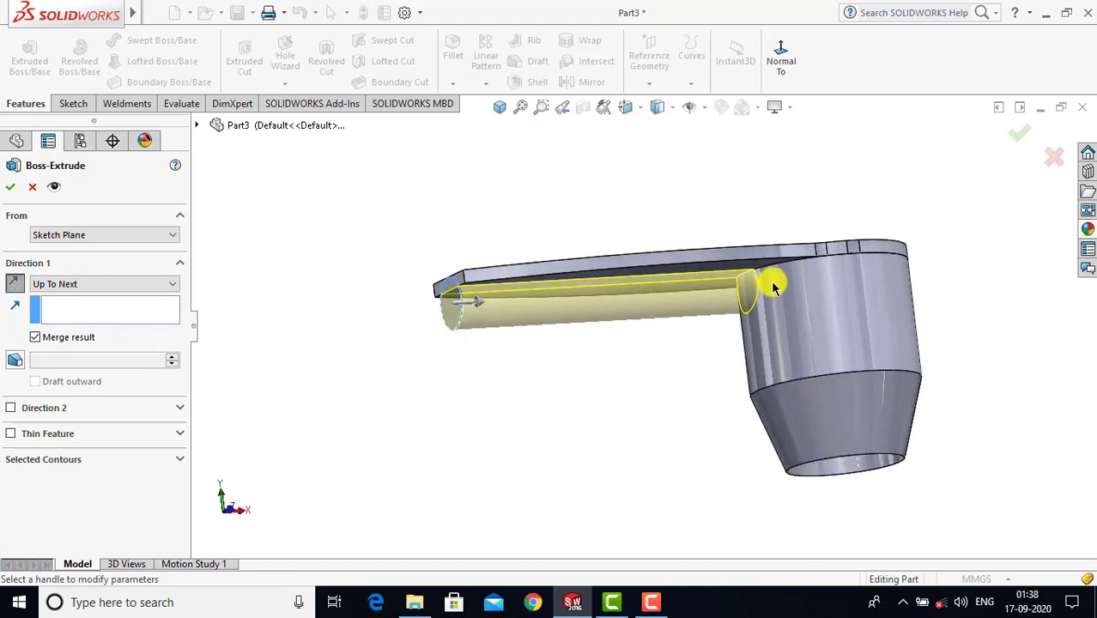
scroll(768, 291, down, 5)
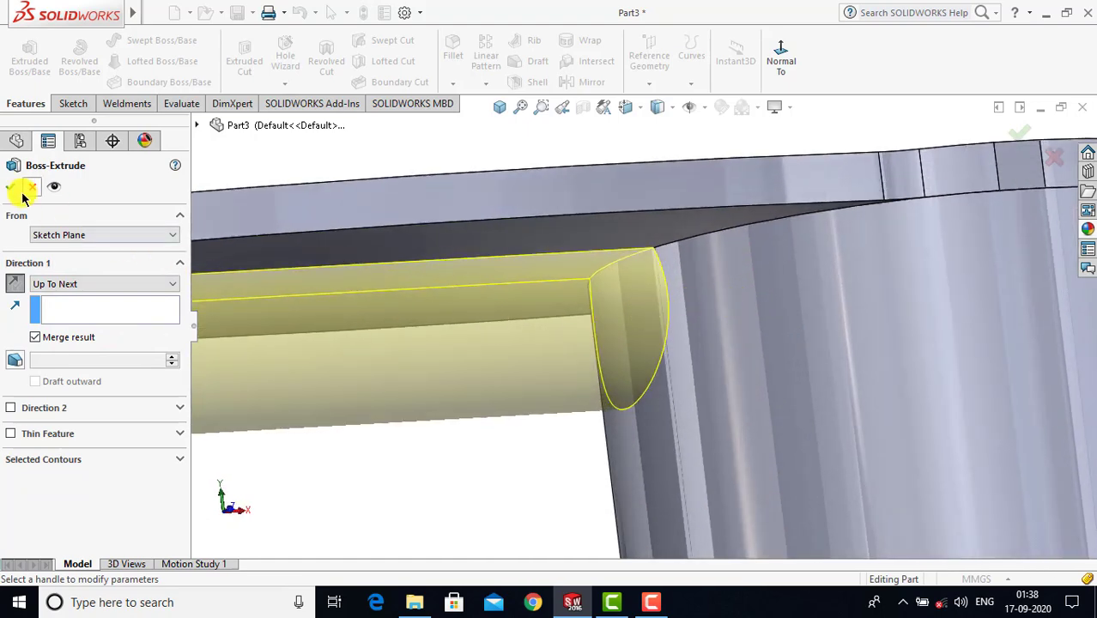
- Start a new sketch on the flat end face of the round nozzle tube and view it face-on
click(500, 107)
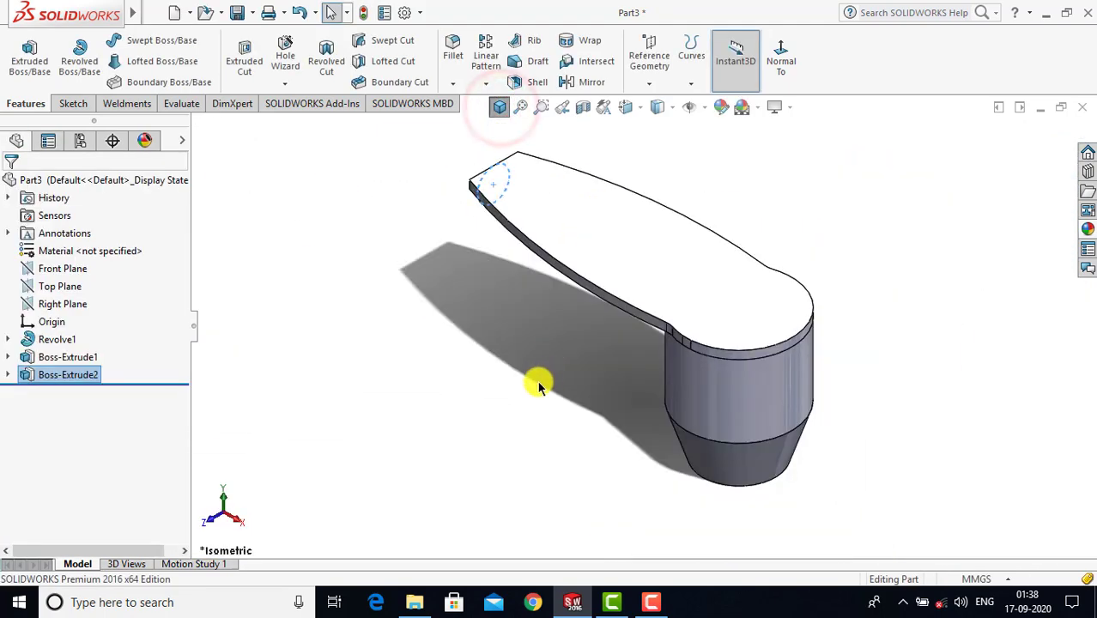
middle_drag(483, 349, 548, 318)
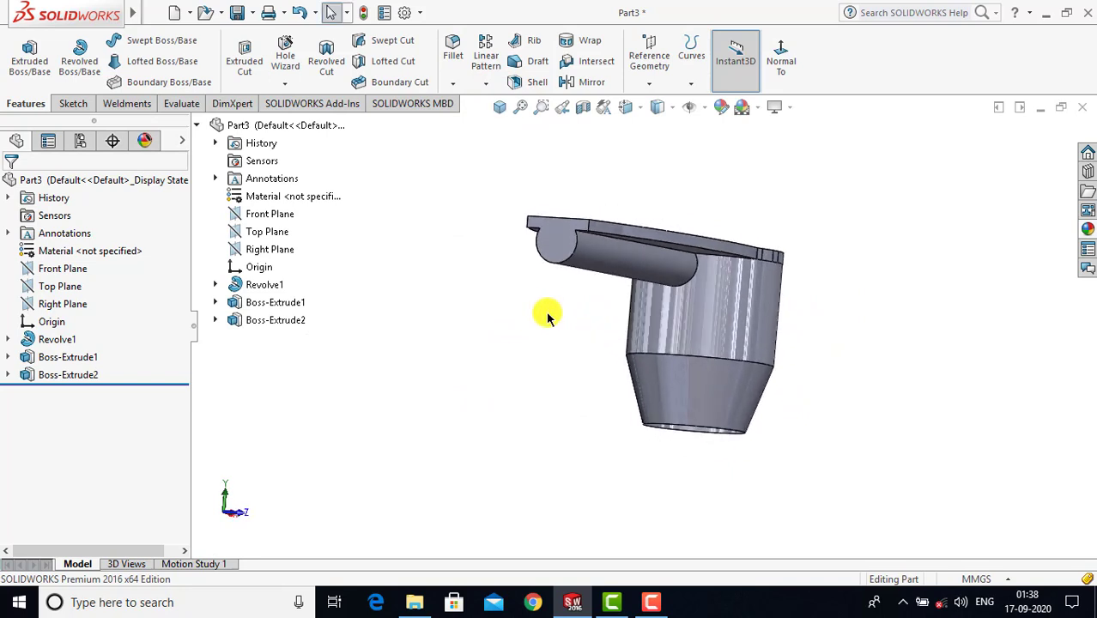
click(71, 103)
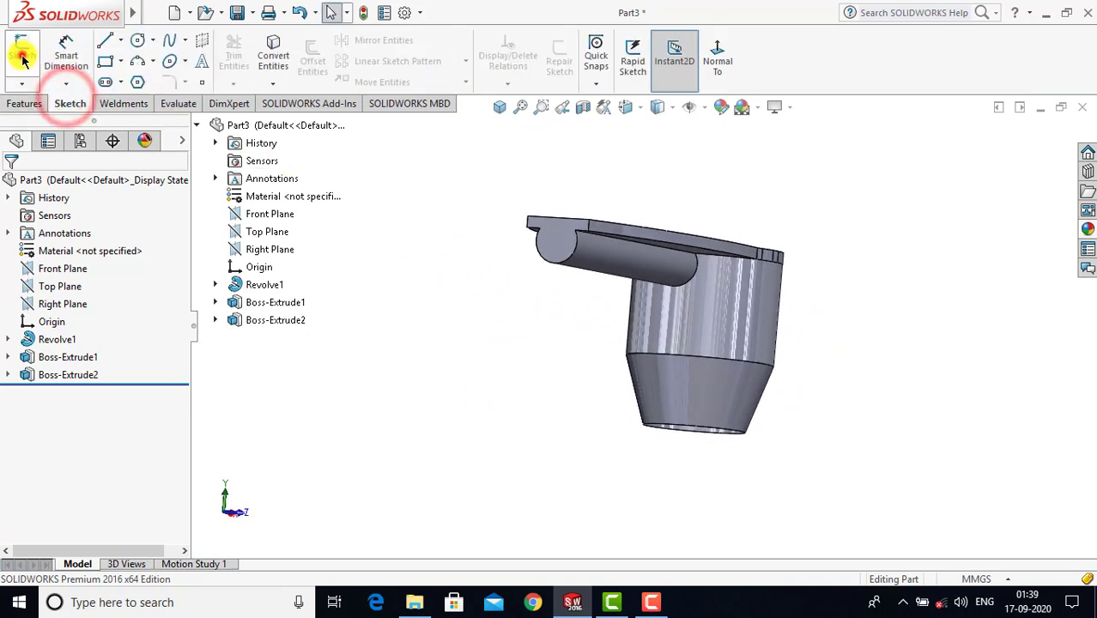
click(22, 49)
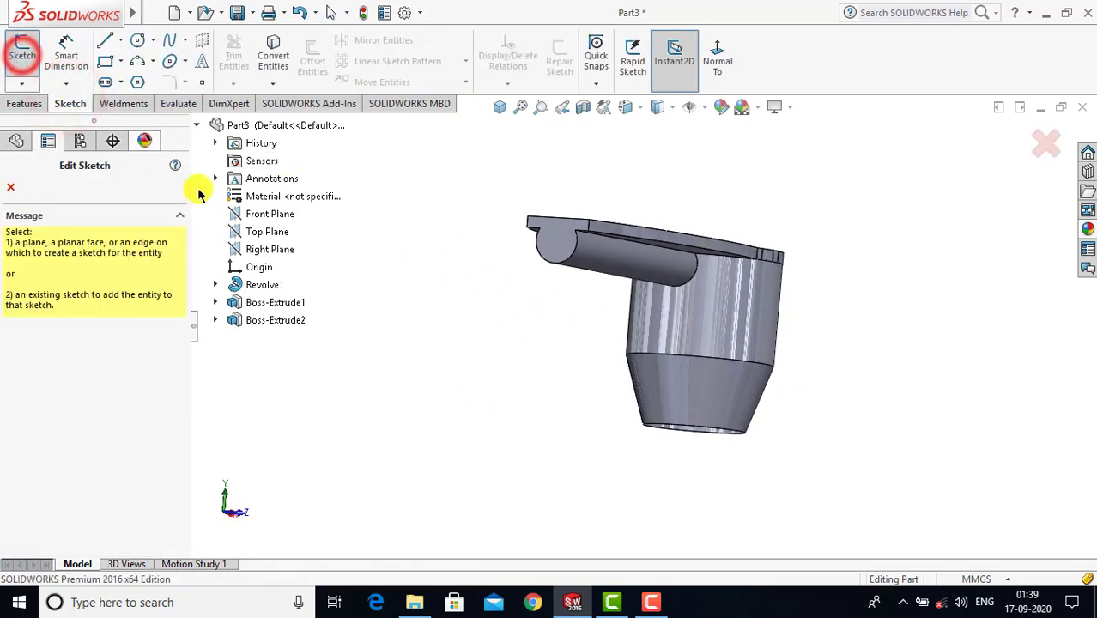
click(554, 244)
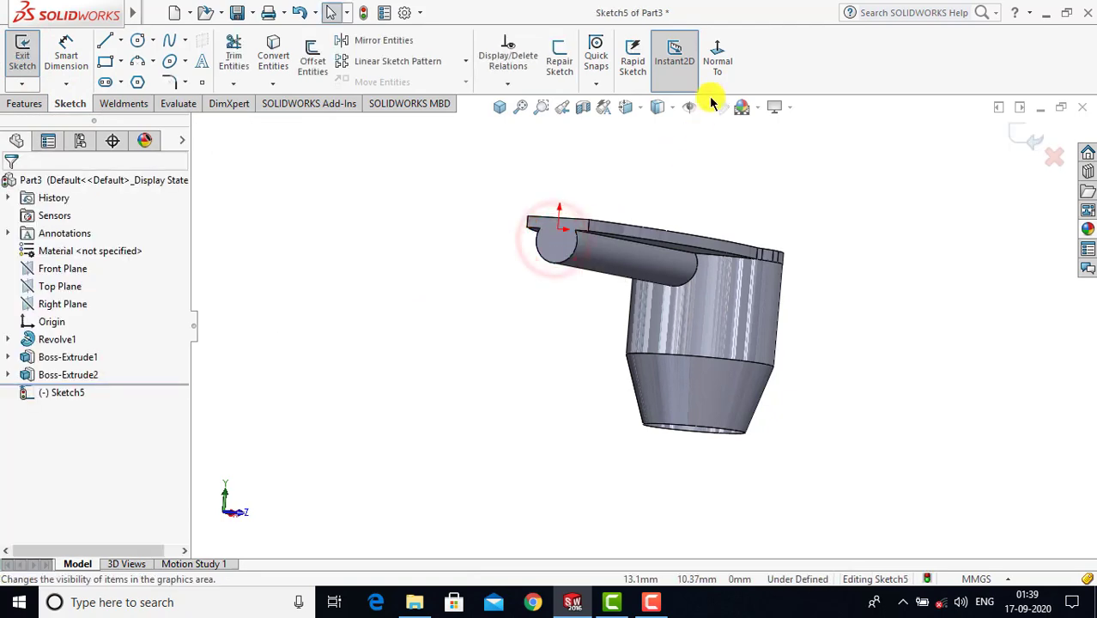
click(720, 69)
click(717, 62)
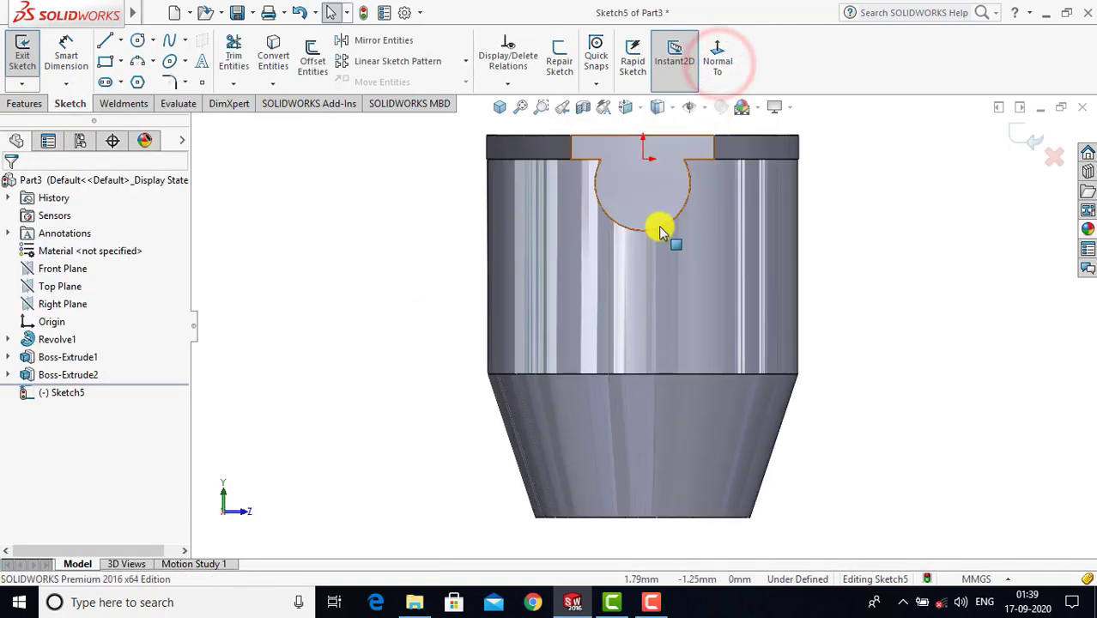
- Sketch a circle of about 1.23 mm radius concentric with the nozzle tube's round outline
scroll(639, 189, down, 2)
scroll(638, 200, down, 1)
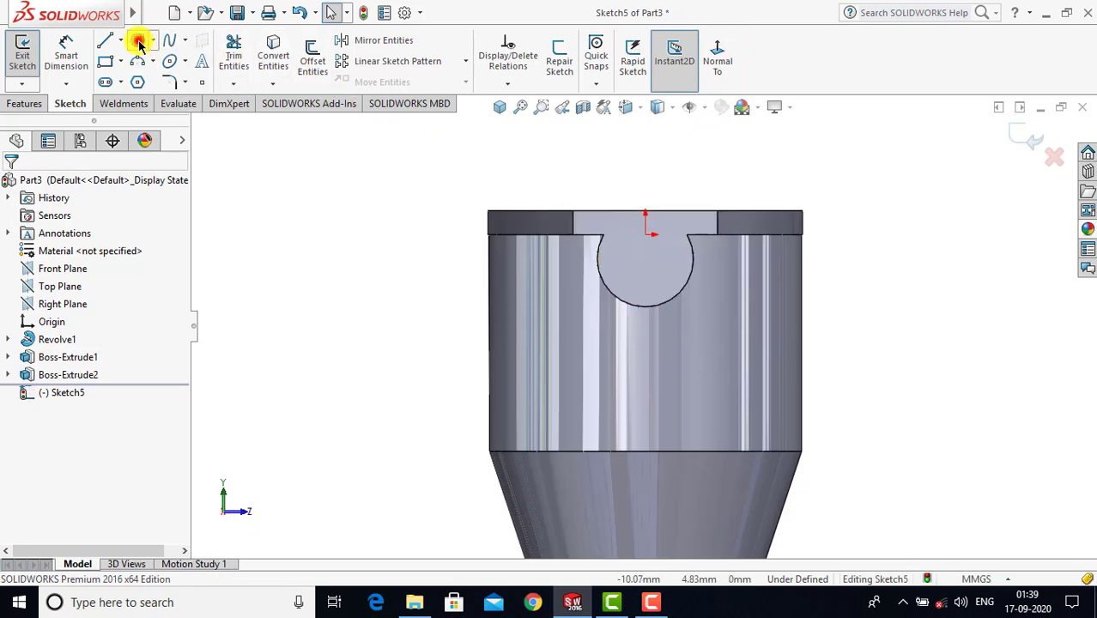
click(138, 41)
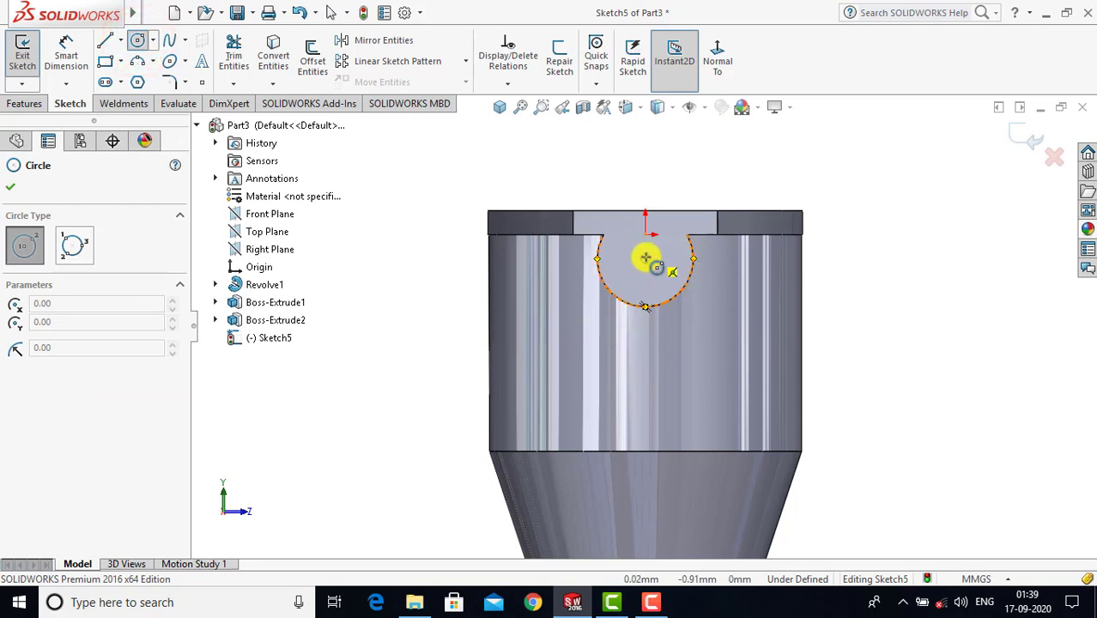
click(645, 258)
click(666, 279)
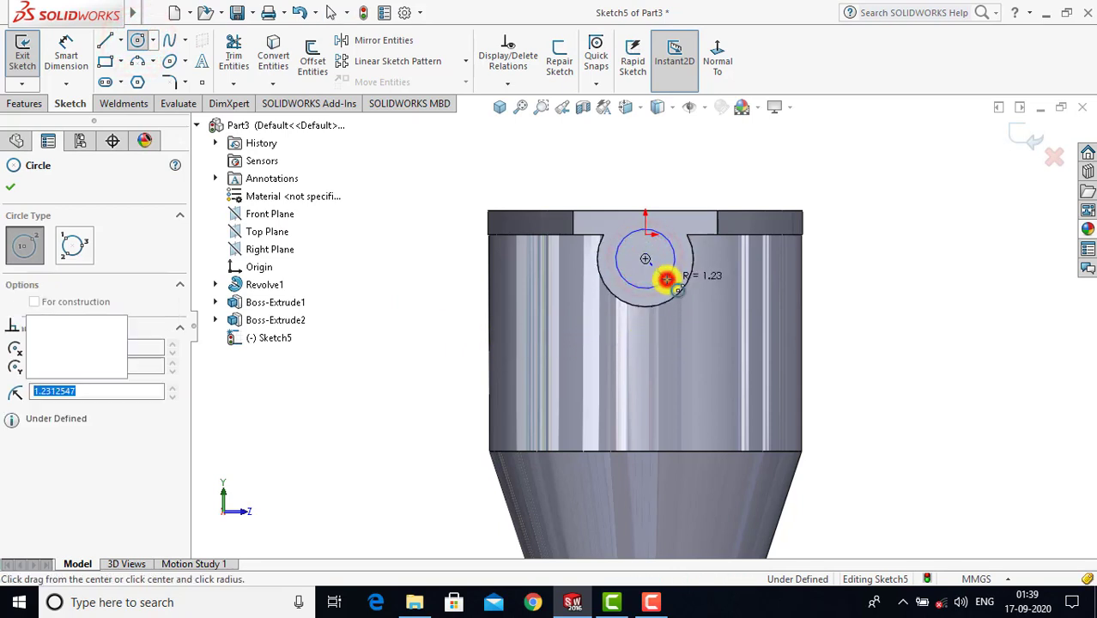
key(Escape)
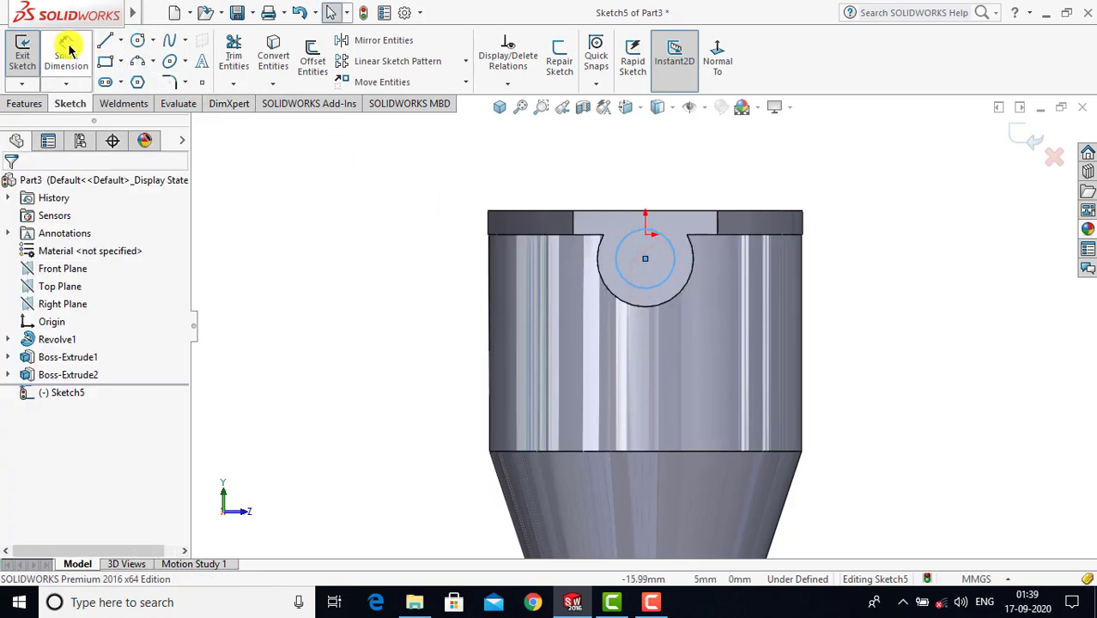
- Dimension the inner circle's diameter, set it to 3 mm, and exit the sketch
click(67, 45)
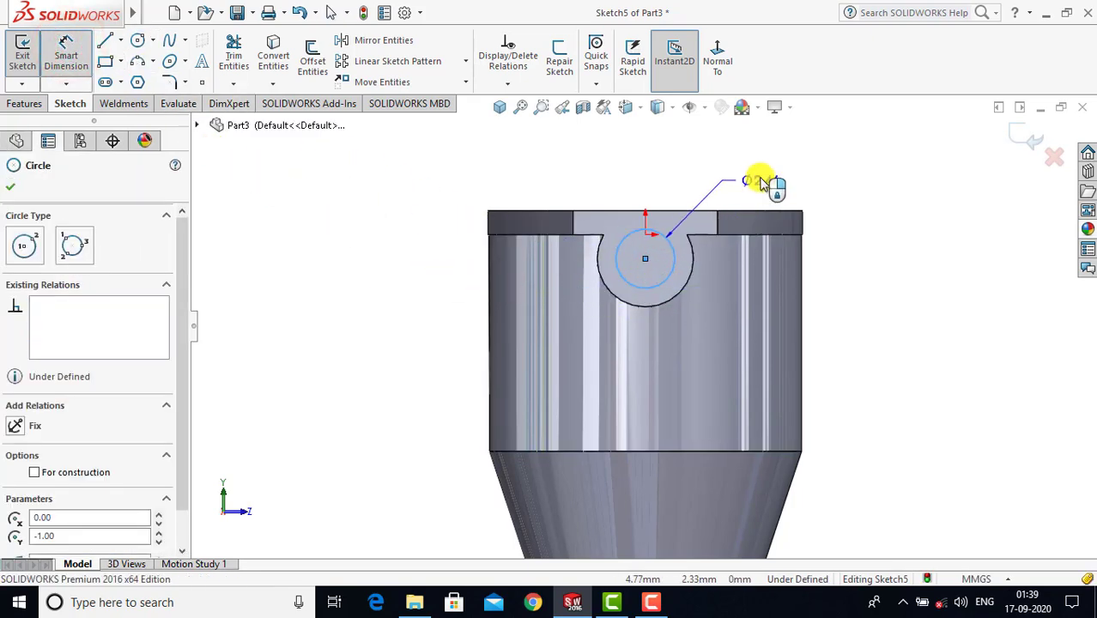
click(753, 180)
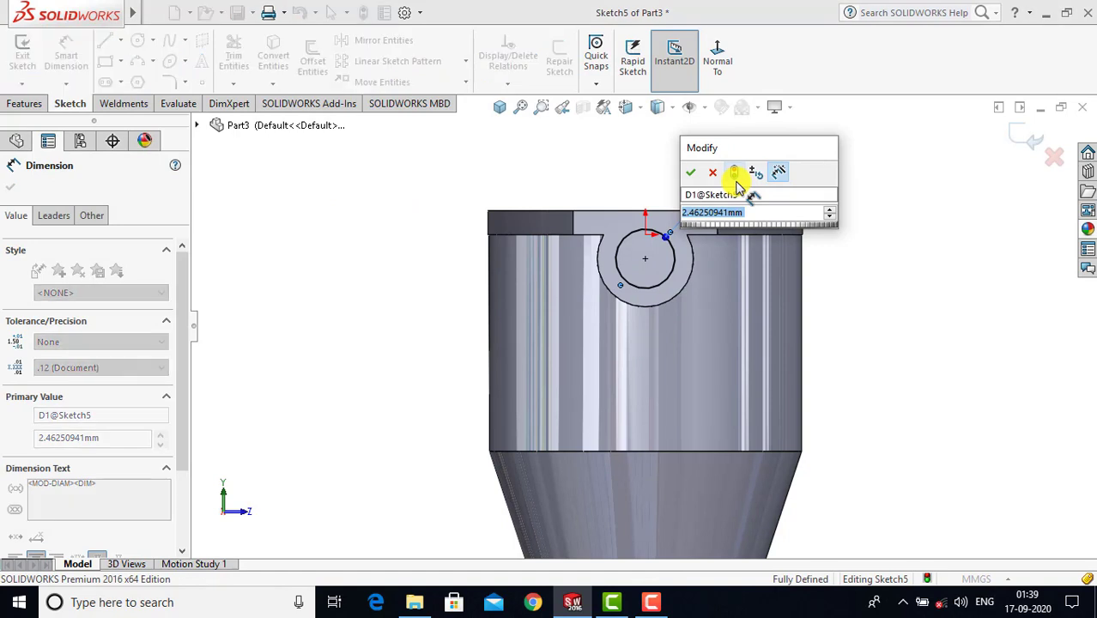
key(Return)
click(856, 236)
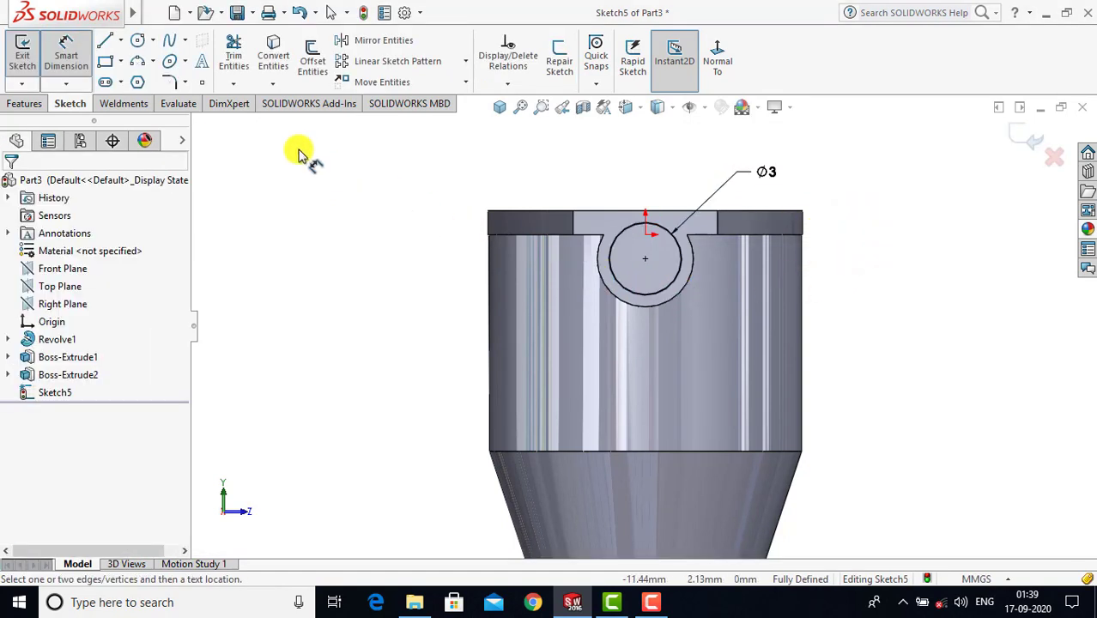
click(23, 52)
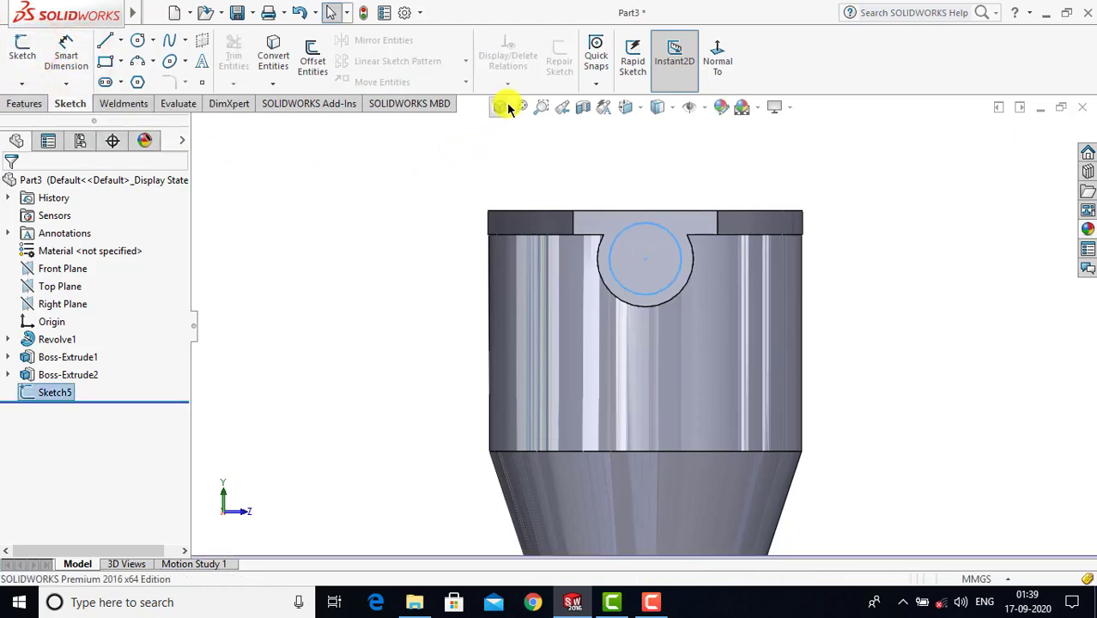
- Extrude-cut the 3 mm circle through the nozzle tube, Up To Surface, ending at the small inner cylindrical face inside the revolved body
click(499, 107)
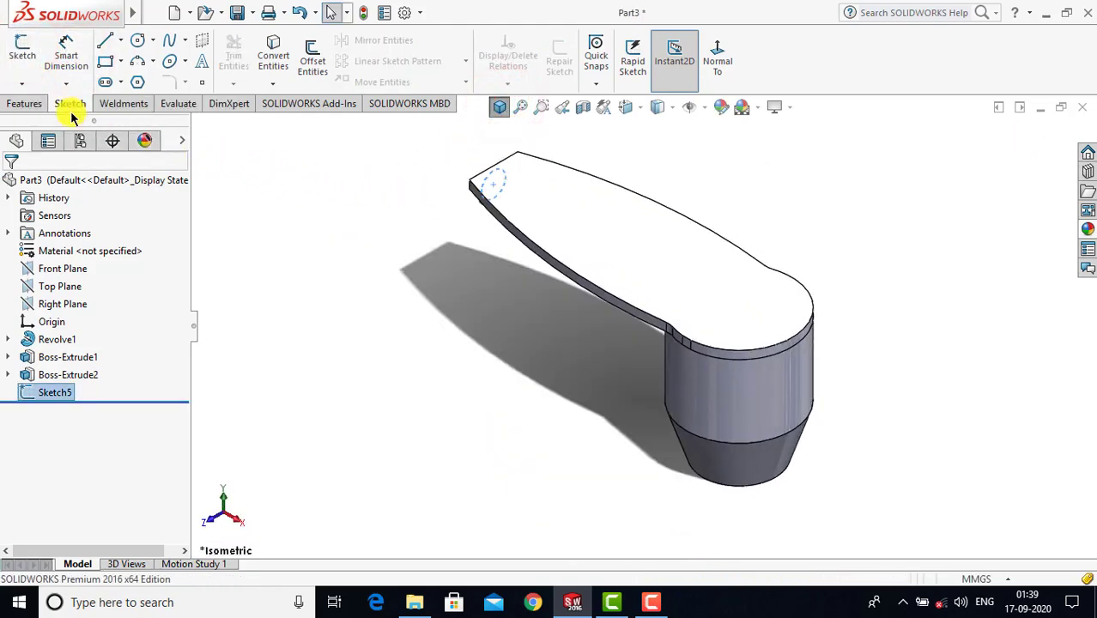
click(26, 103)
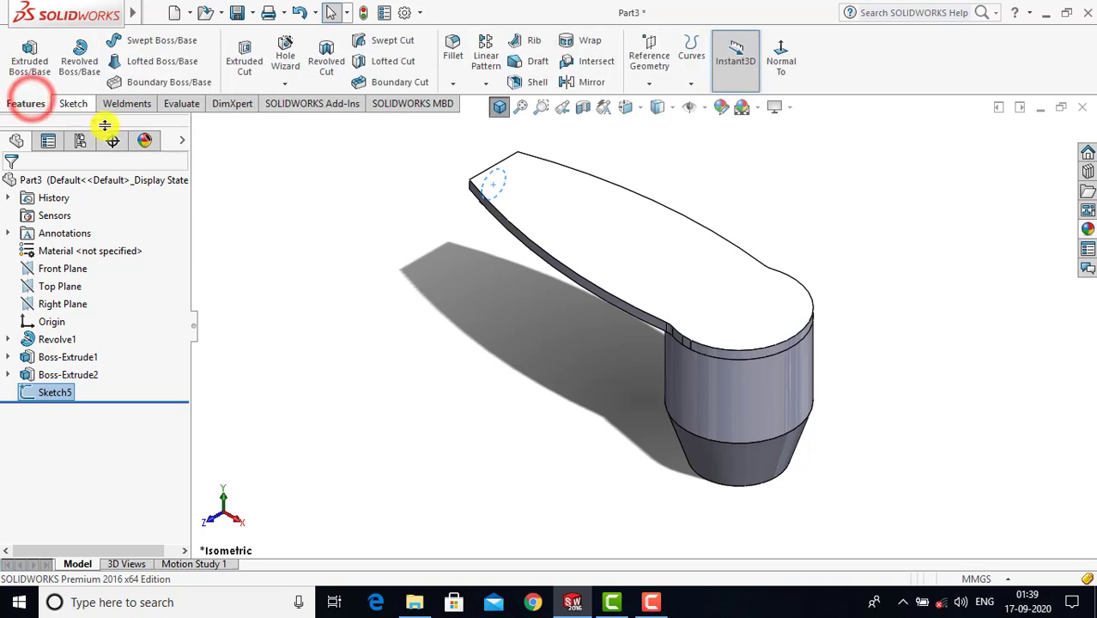
click(247, 71)
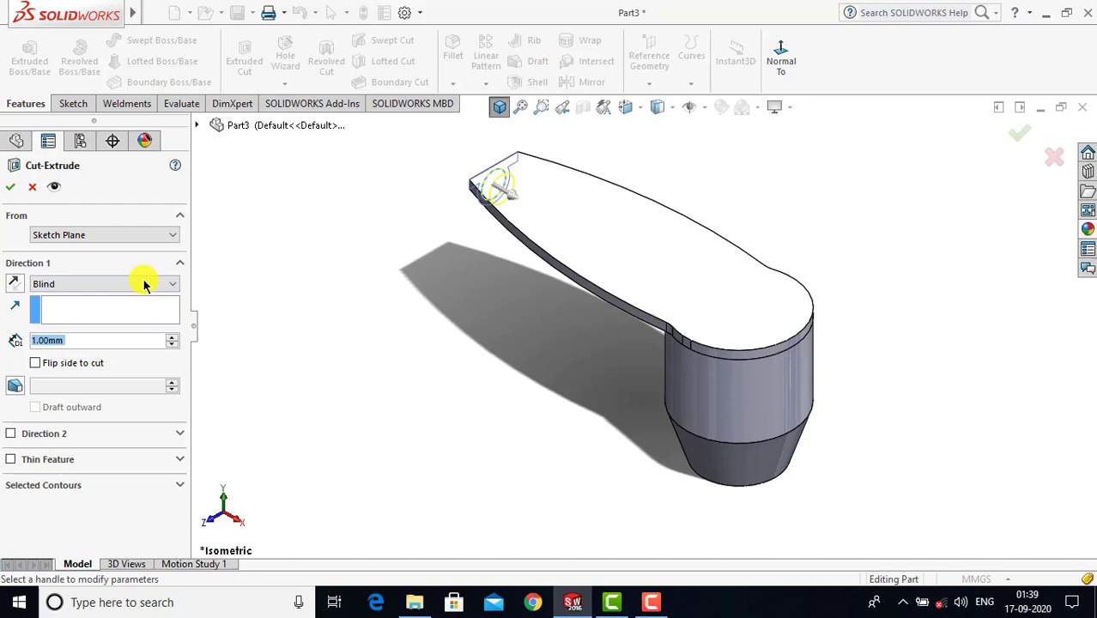
click(89, 283)
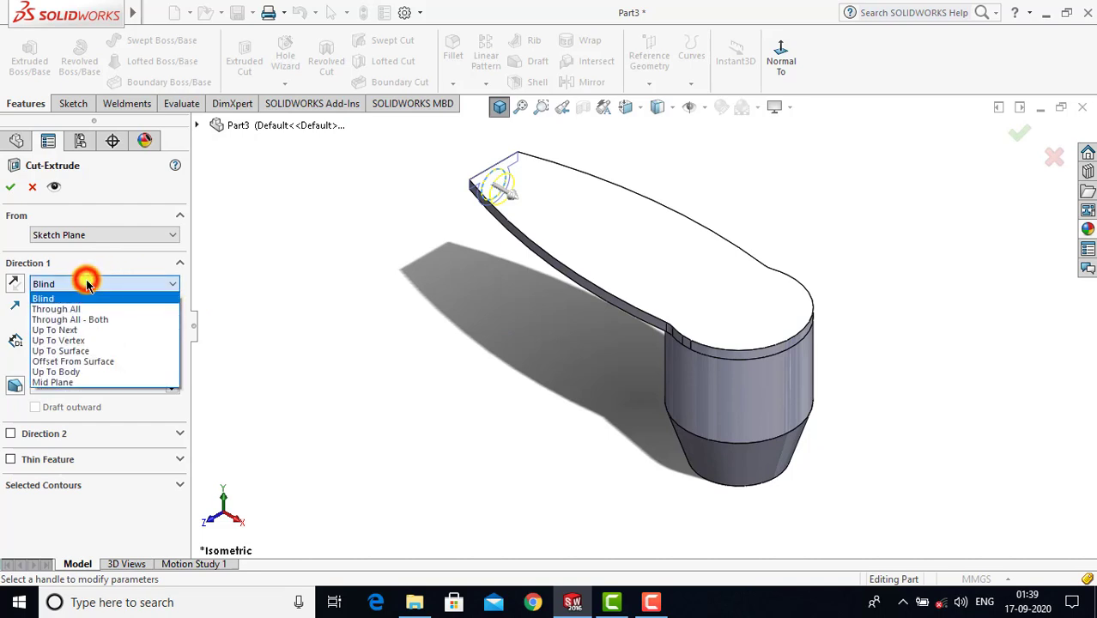
click(76, 351)
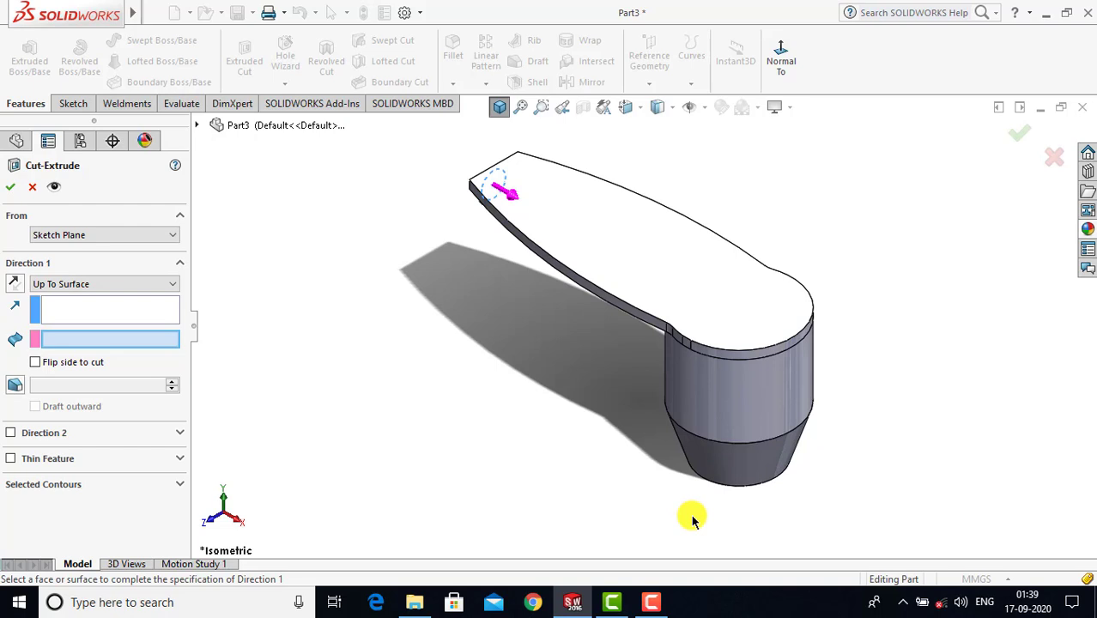
middle_drag(694, 519, 736, 275)
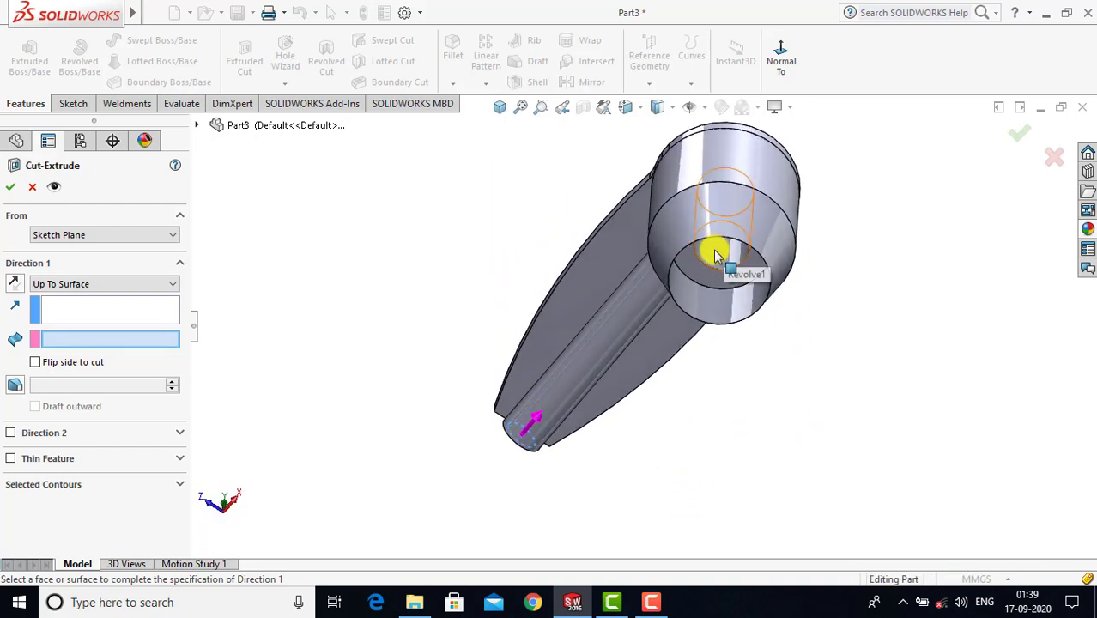
click(711, 255)
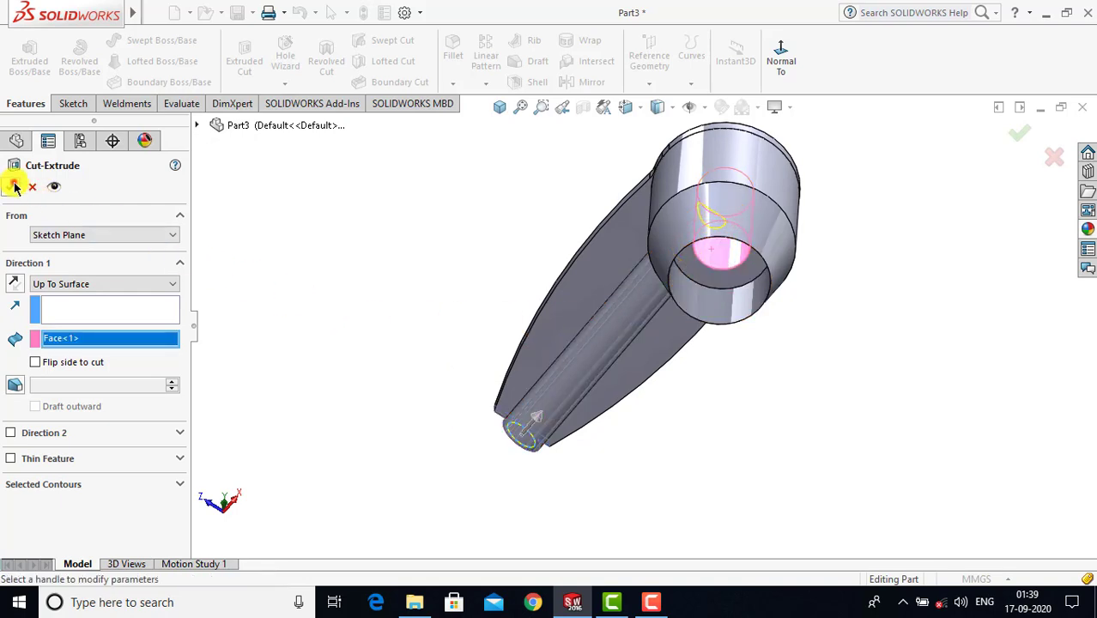
right_click(457, 203)
- Apply the white medium gloss plastic appearance to the whole part
click(499, 106)
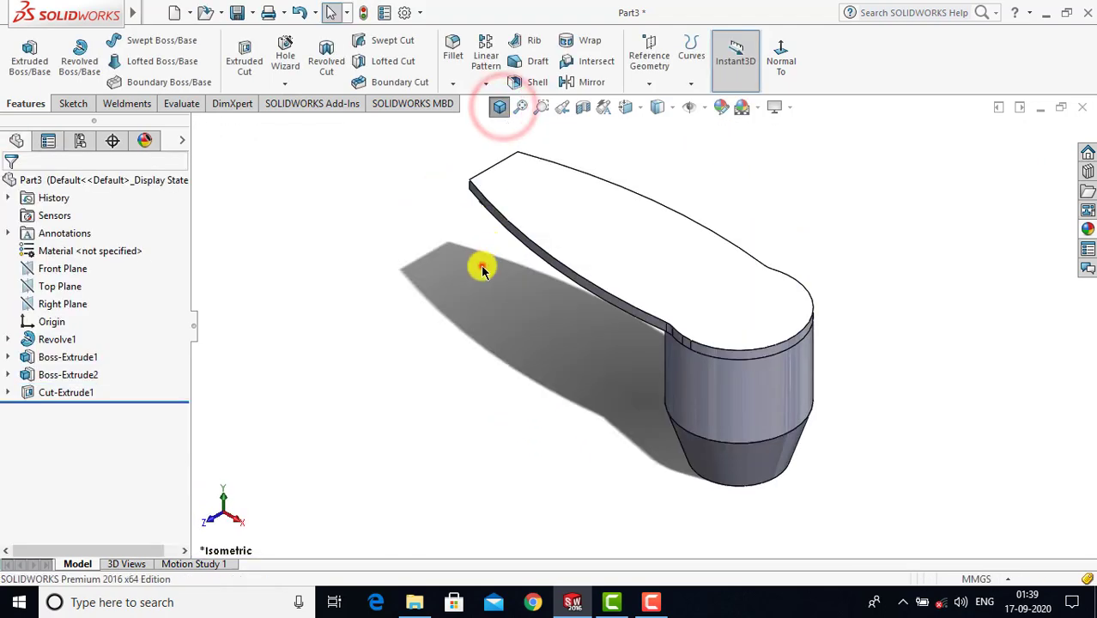
click(482, 270)
middle_drag(516, 418, 632, 386)
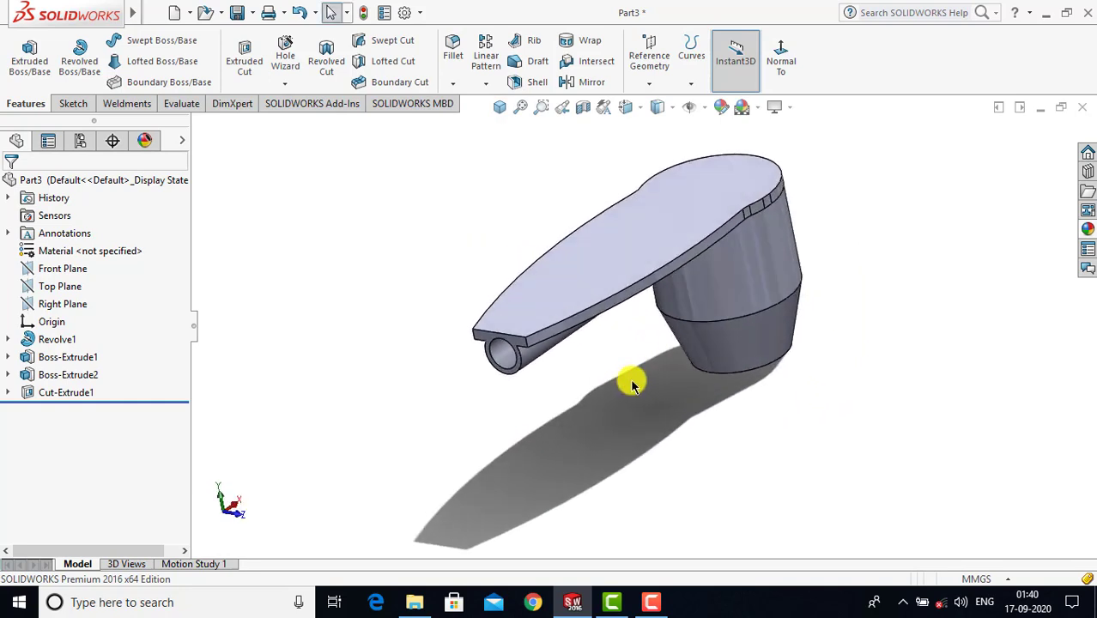
click(81, 180)
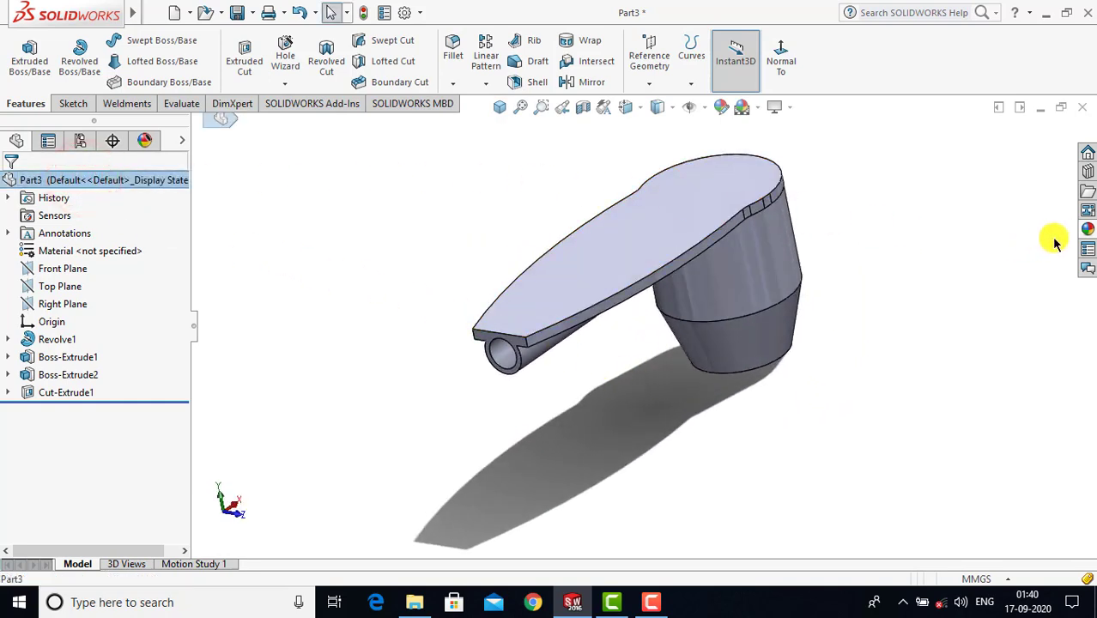
click(1088, 229)
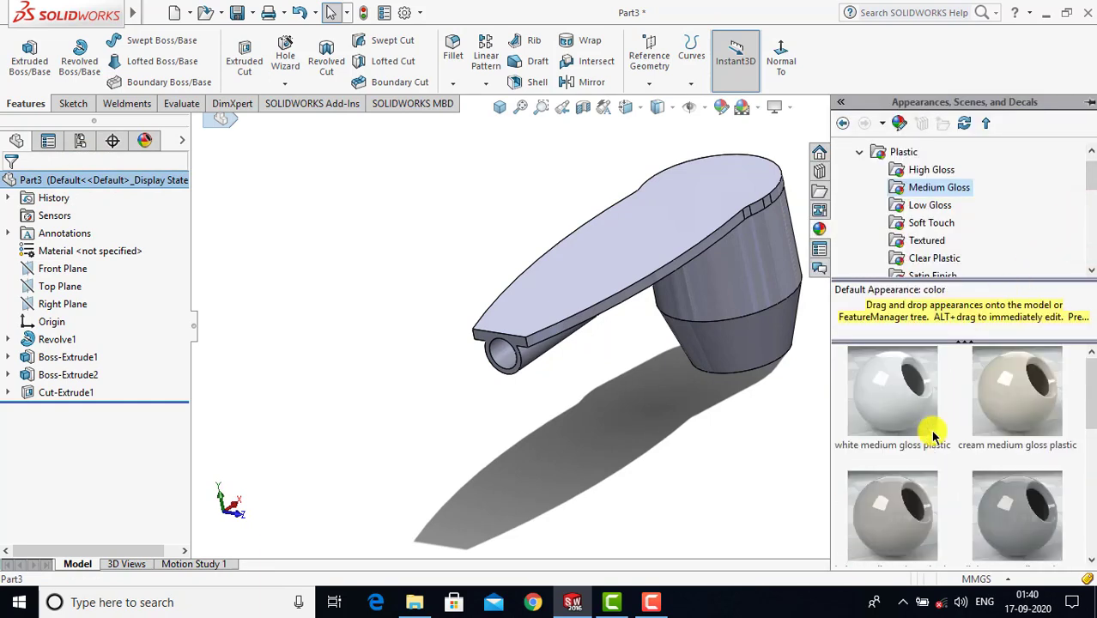
drag(899, 395, 618, 406)
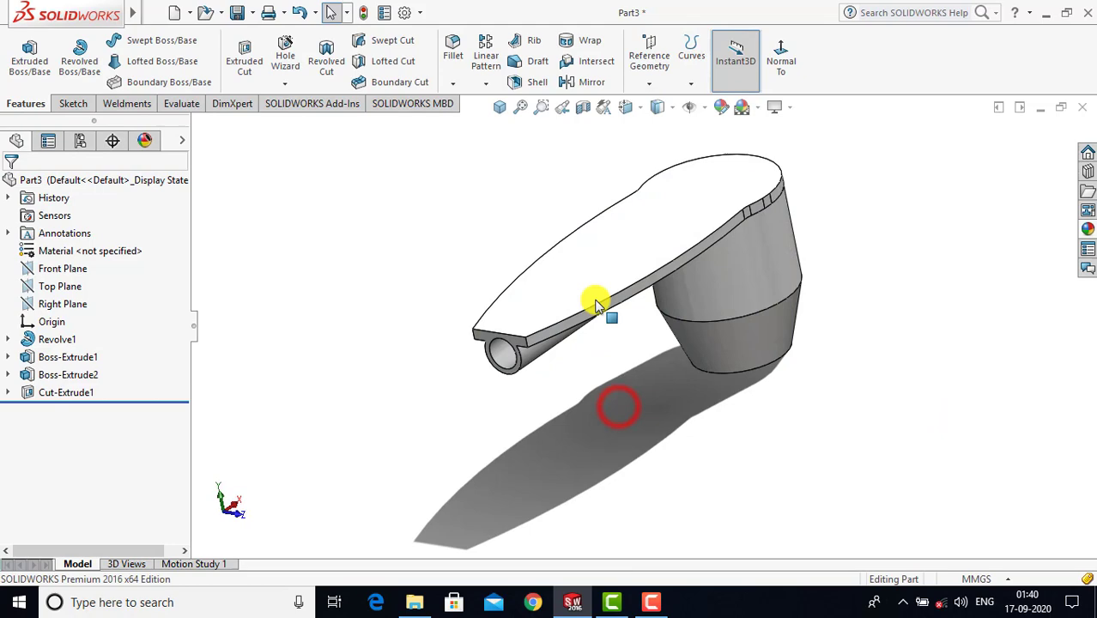
- Save the part as "press handle" in the Handwash dispenser folder
click(500, 107)
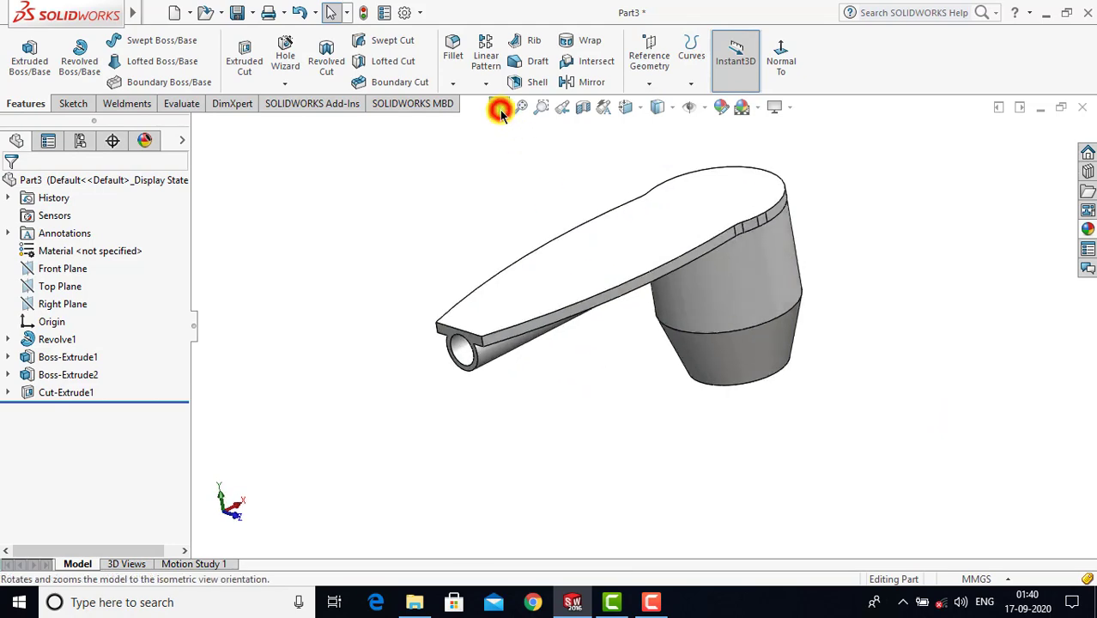
click(428, 227)
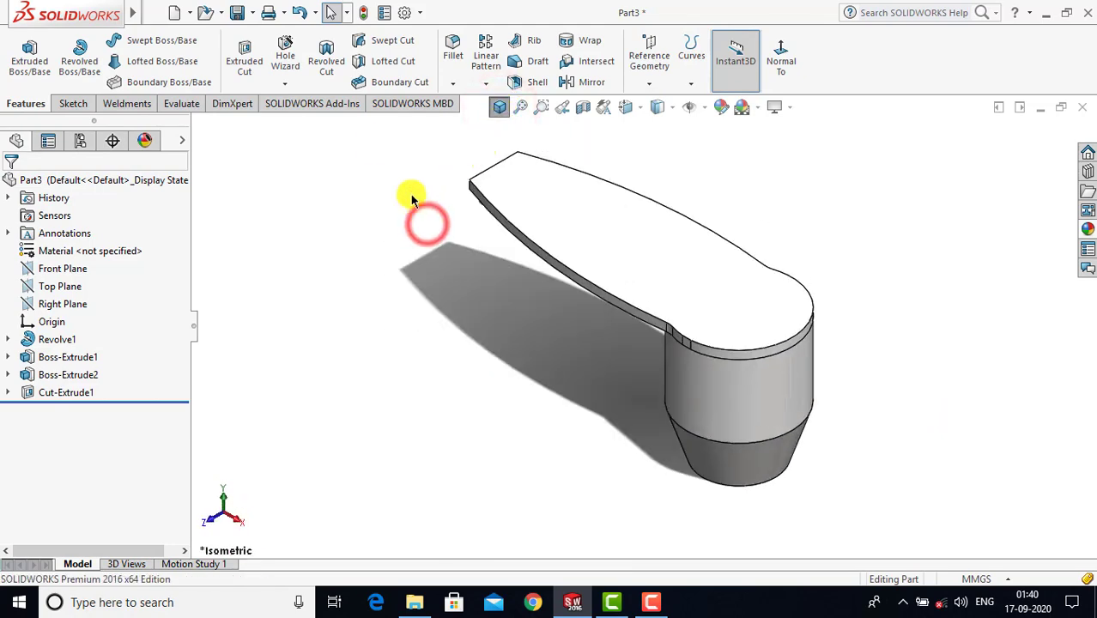
click(239, 13)
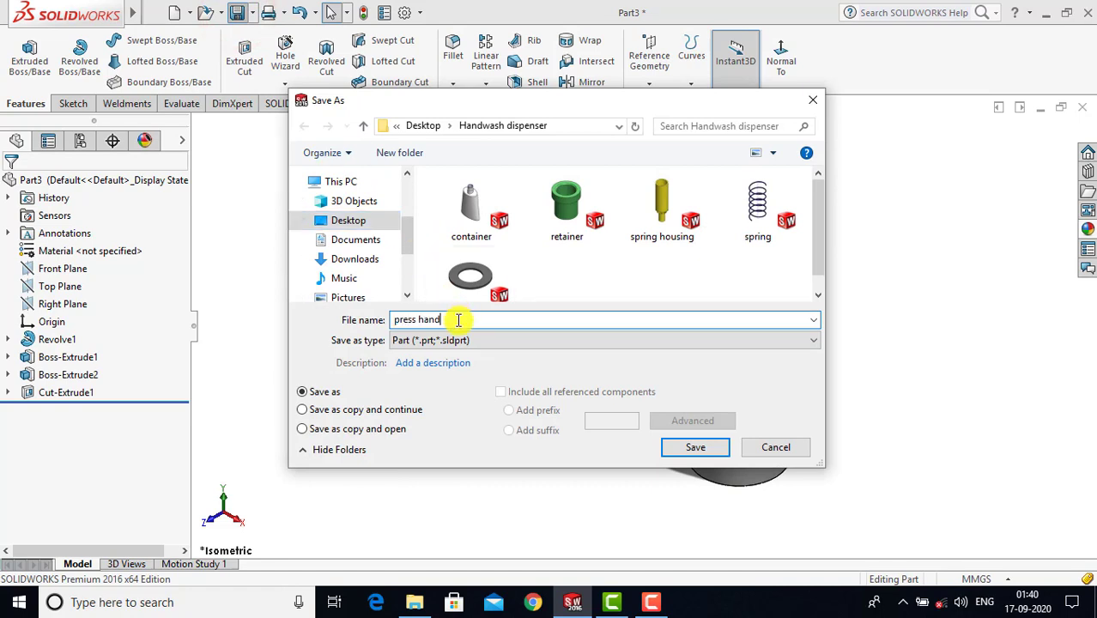
click(691, 447)
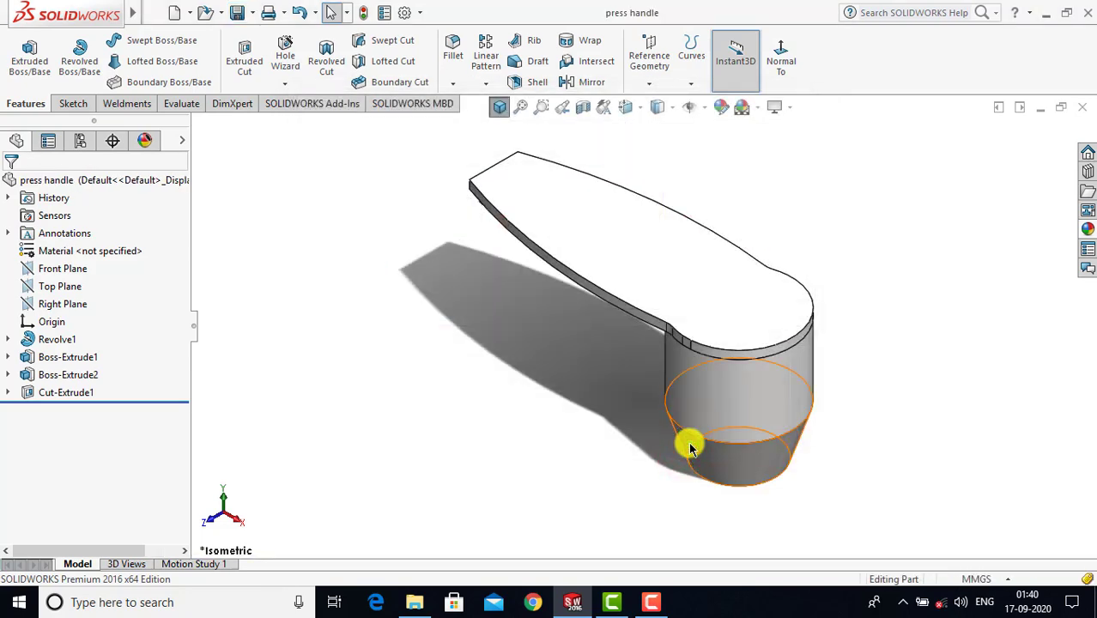